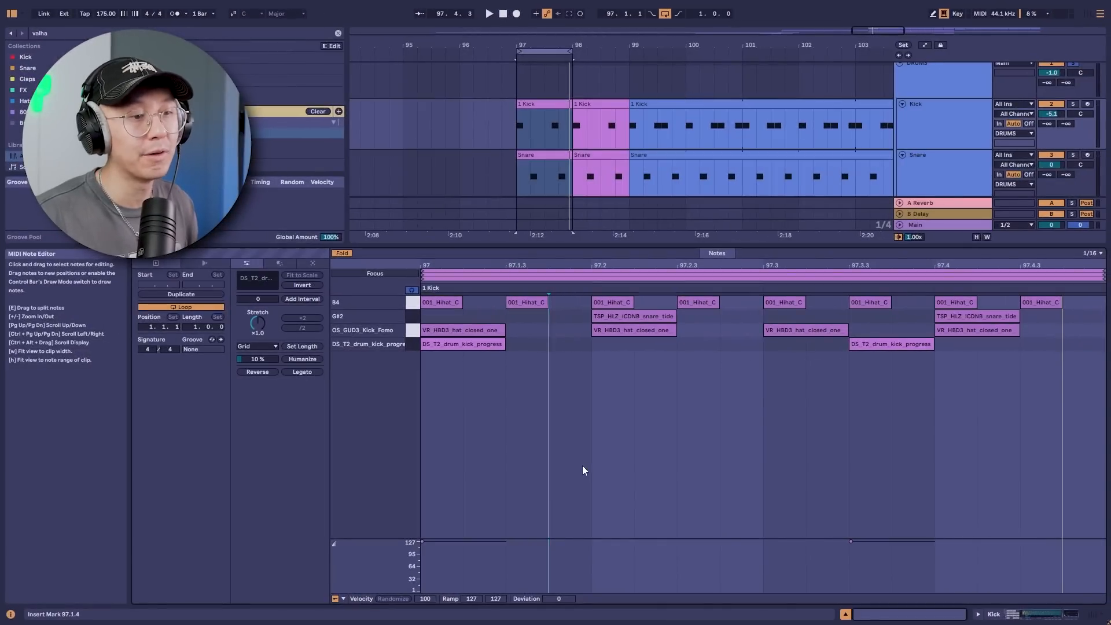
Step: Play the layered one-bar drum pattern from the start of bar 97
{"action": "left_click", "coordinate": [429, 426]}
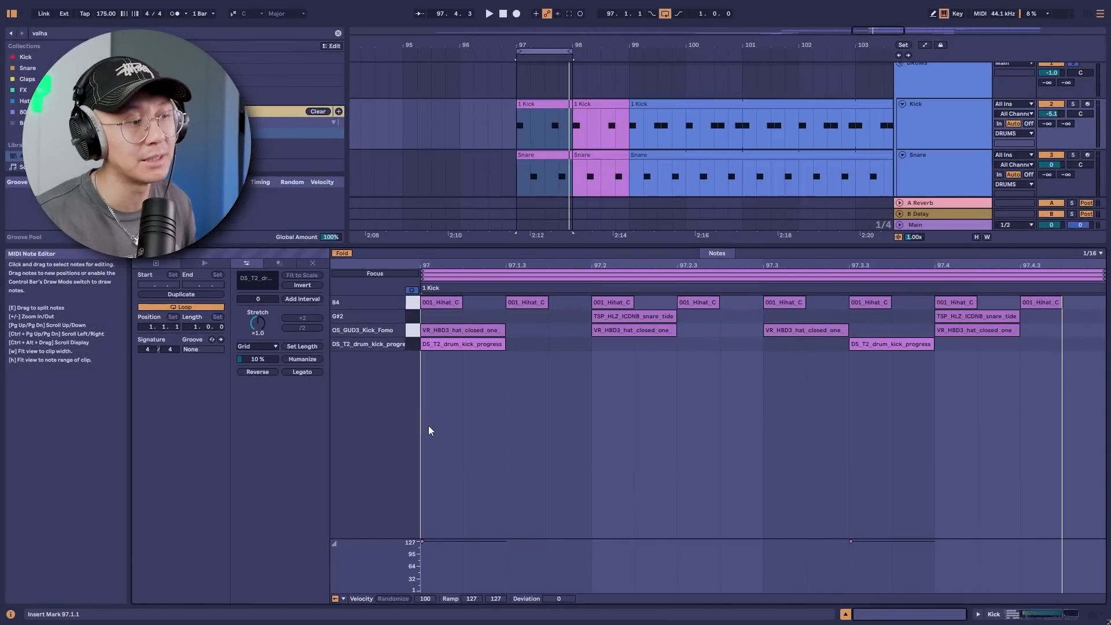
{"action": "key", "text": "space"}
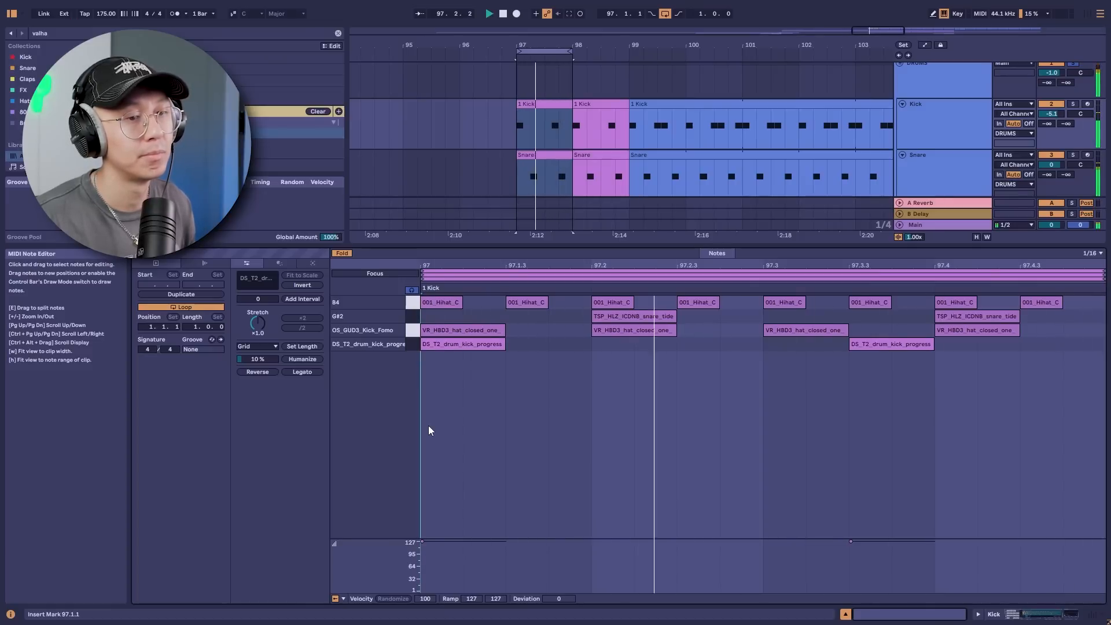
{"action": "key", "text": "space"}
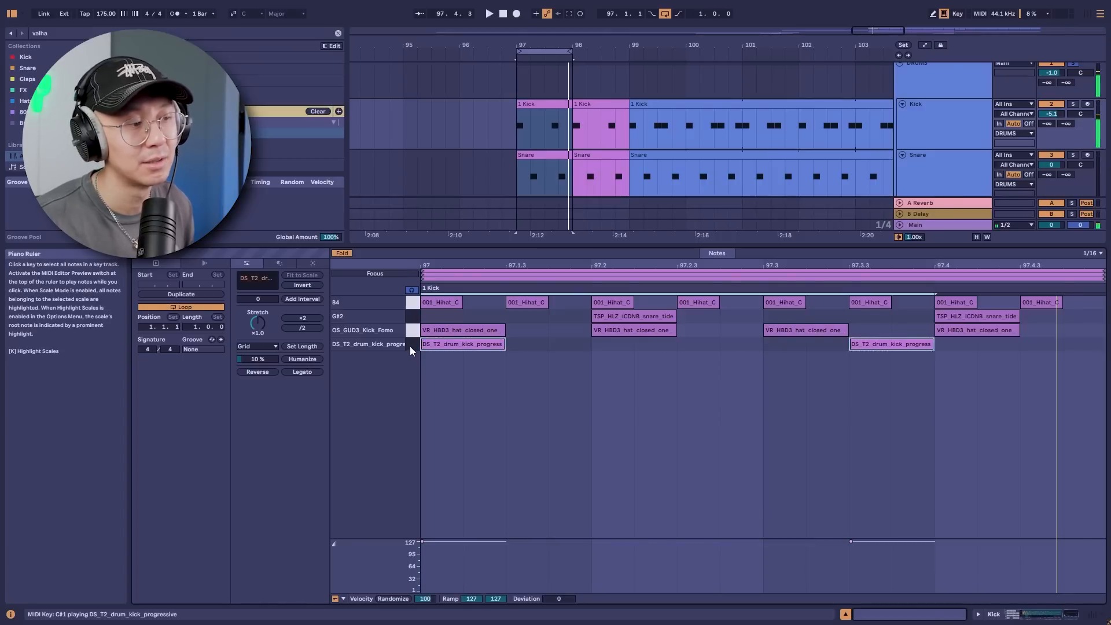
Step: Copy the kick at 97.3.3 to 97.3, set the grid to 1/16 and shift both kicks one sixteenth earlier
{"action": "left_click", "coordinate": [738, 446]}
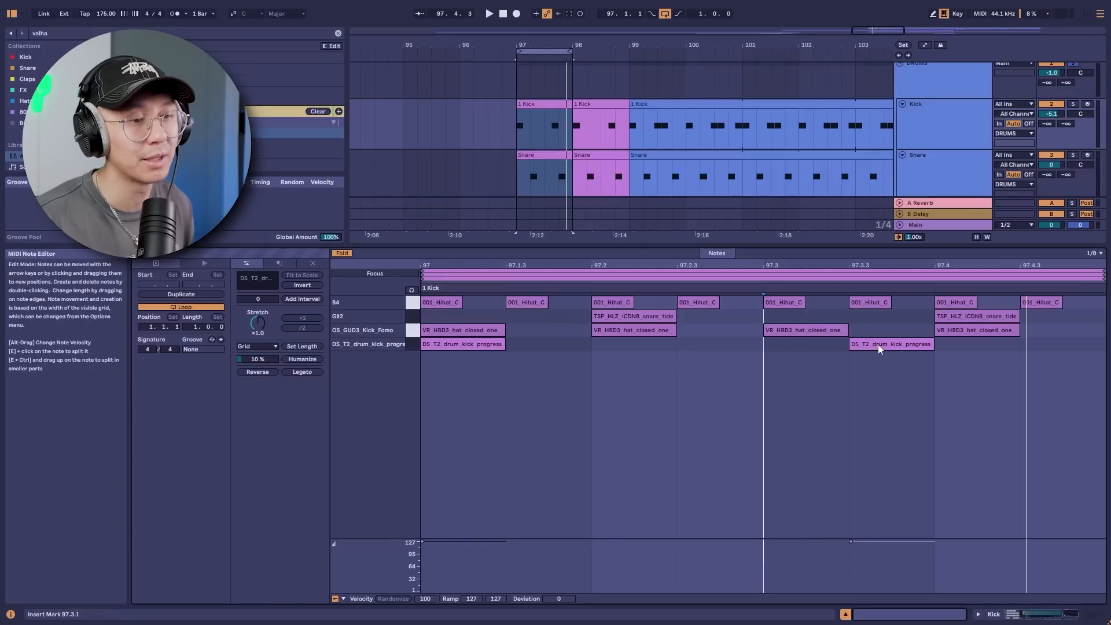
{"action": "left_click_drag", "start_coordinate": [878, 345], "coordinate": [792, 345]}
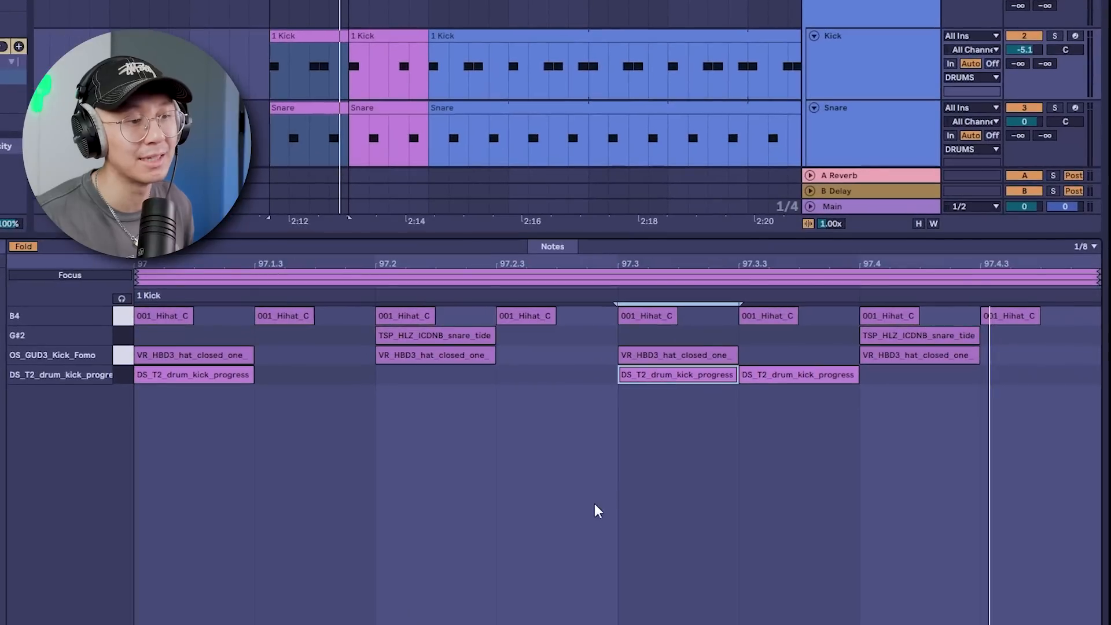
{"action": "left_click", "coordinate": [596, 527]}
{"action": "key", "text": "ctrl+1"}
{"action": "key", "text": "space"}
{"action": "mouse_move", "coordinate": [809, 427]}
{"action": "left_mouse_down"}
{"action": "mouse_move", "coordinate": [696, 371]}
{"action": "mouse_move", "coordinate": [633, 381]}
{"action": "left_mouse_up"}
{"action": "left_click", "coordinate": [511, 551]}
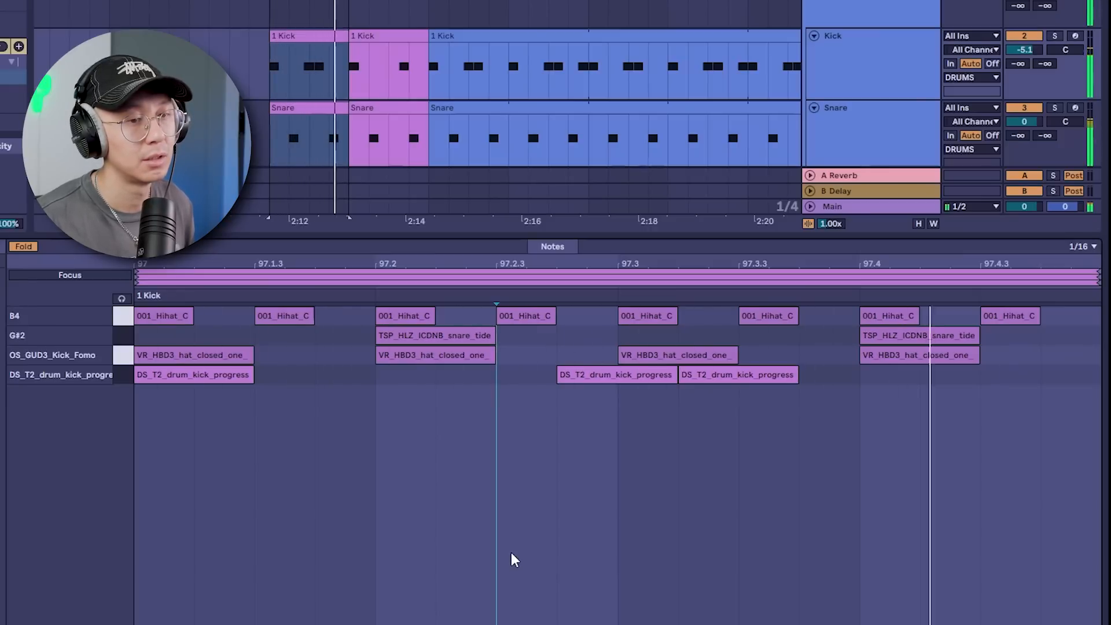
Step: Add two closed hi-hat notes in the Hihat clip at 97.2.4 and 97.3.2, in line with the shifted kicks
{"action": "key", "text": "Down"}
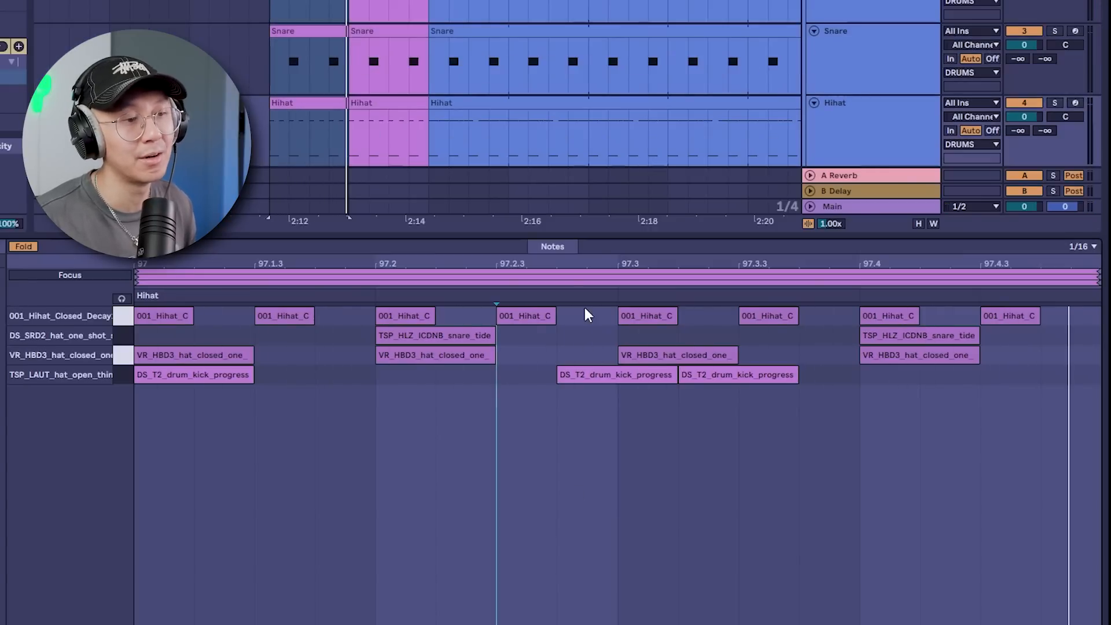
{"action": "key", "text": "b"}
{"action": "left_click", "coordinate": [589, 315]}
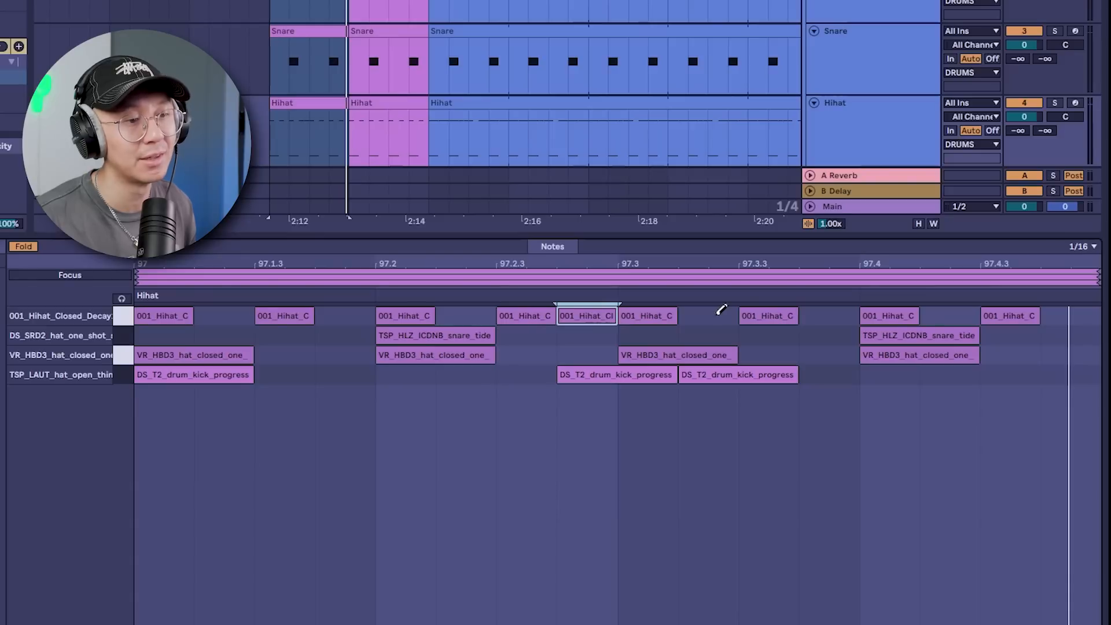
{"action": "left_click", "coordinate": [718, 315]}
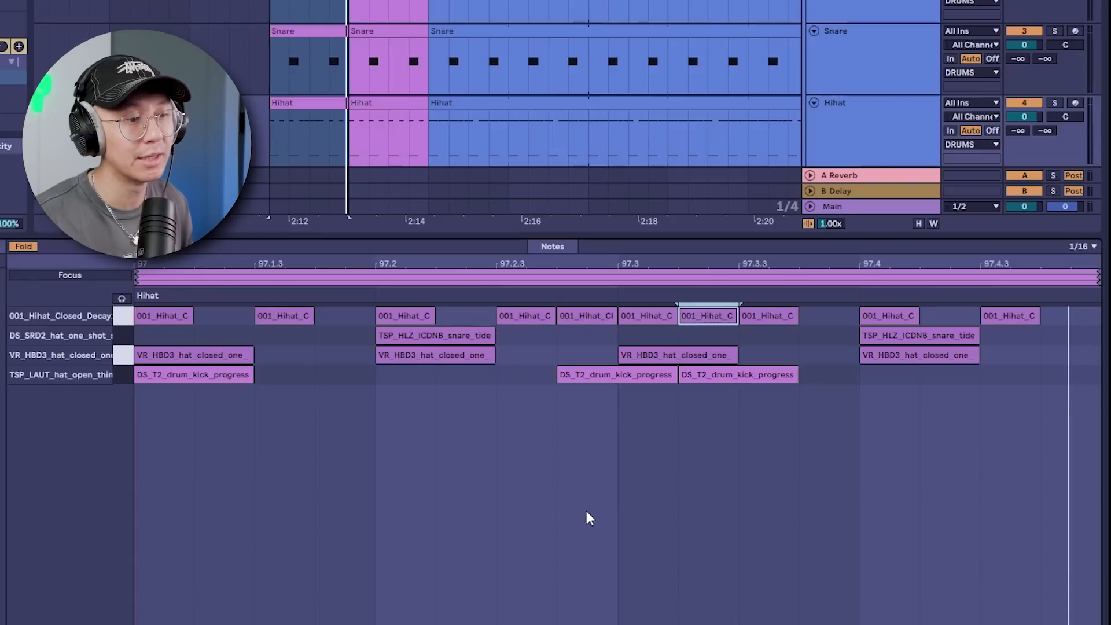
Step: Lower the velocity of the two added closed hi-hat notes to 54 and play the pattern
{"action": "left_click", "coordinate": [581, 320], "text": "shift"}
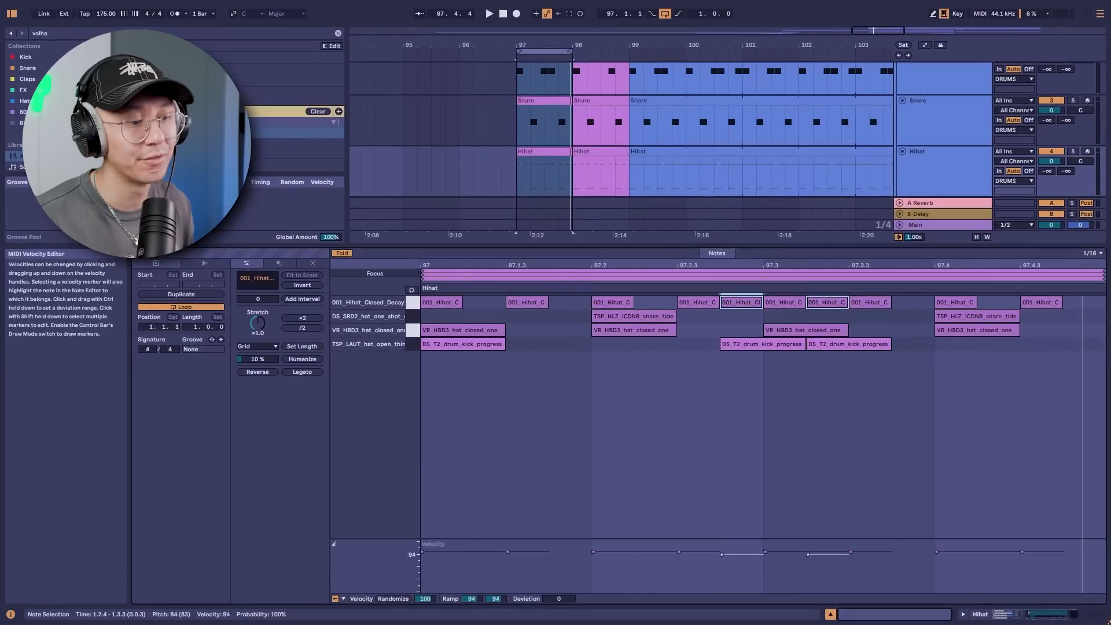
{"action": "left_click_drag", "start_coordinate": [721, 555], "coordinate": [721, 570]}
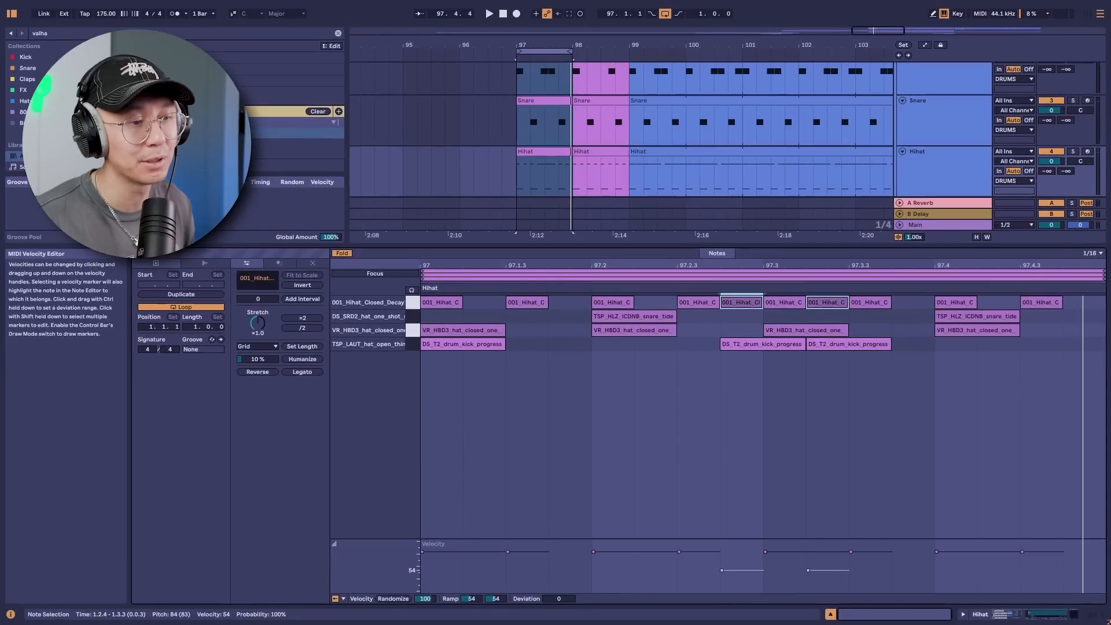
{"action": "left_click", "coordinate": [665, 470]}
{"action": "key", "text": "space"}
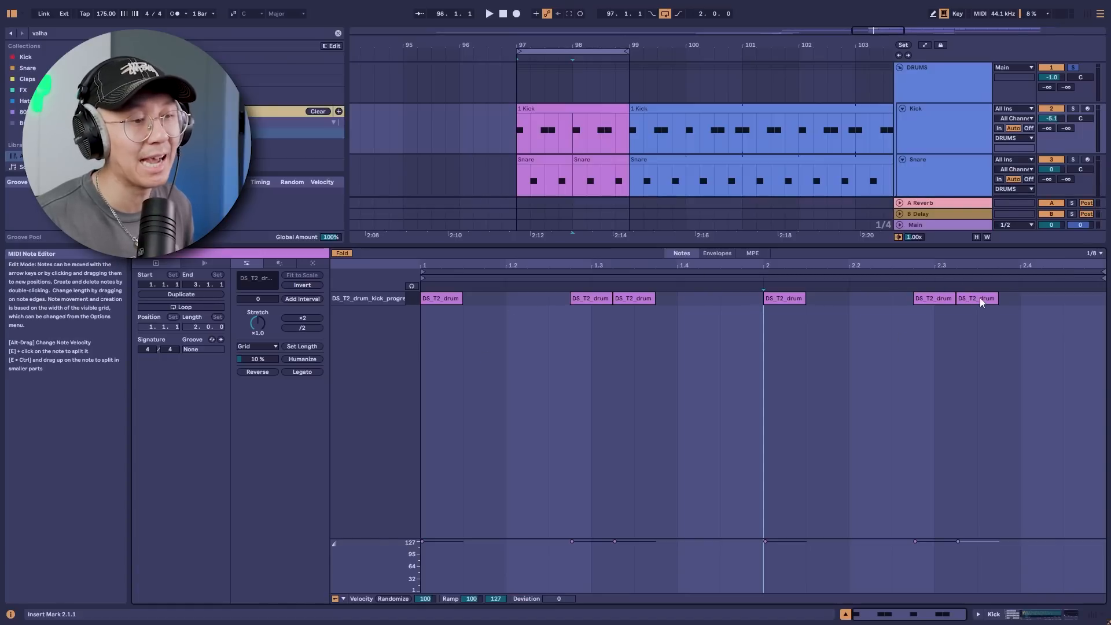
Step: Copy the last kick to 2.4.3 at the end of the two-bar Kick clip and play the beat
{"action": "left_click_drag", "start_coordinate": [980, 297], "coordinate": [1088, 298]}
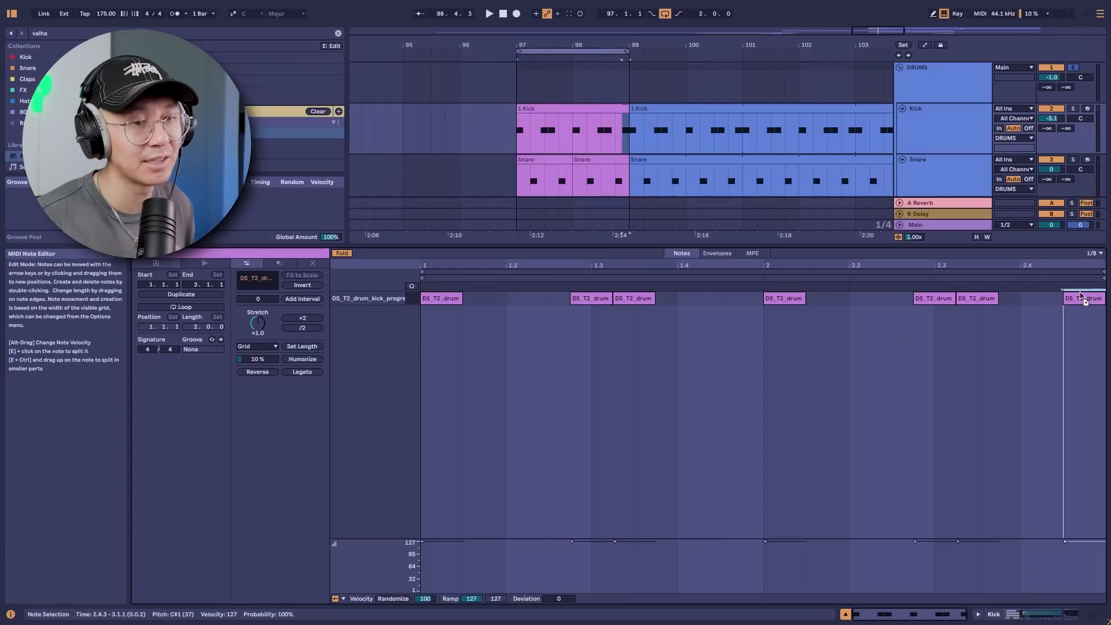
{"action": "left_click", "coordinate": [1006, 440]}
{"action": "key", "text": "space"}
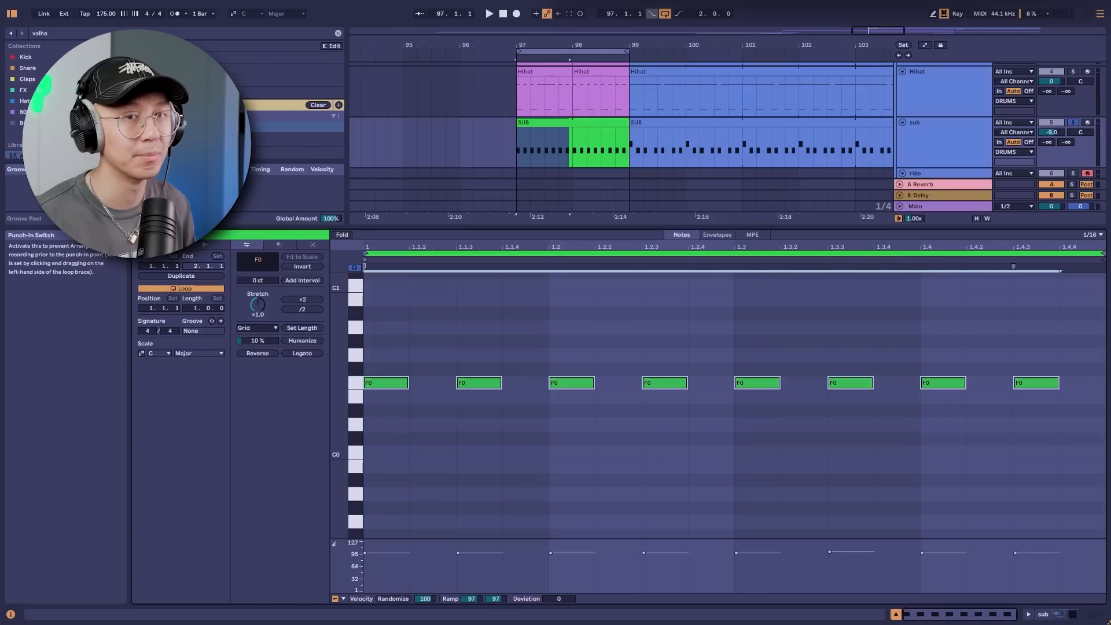
Step: Play the repeated F0 notes of the SUB clip from the clip's start
{"action": "left_click", "coordinate": [443, 313]}
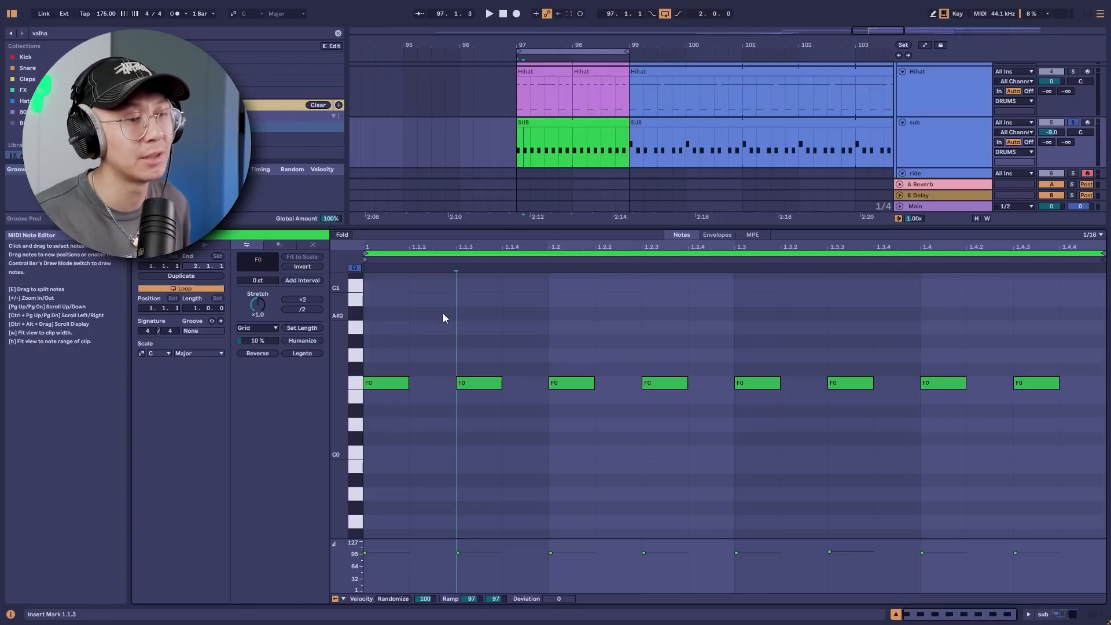
{"action": "left_click", "coordinate": [369, 328]}
{"action": "key", "text": "space"}
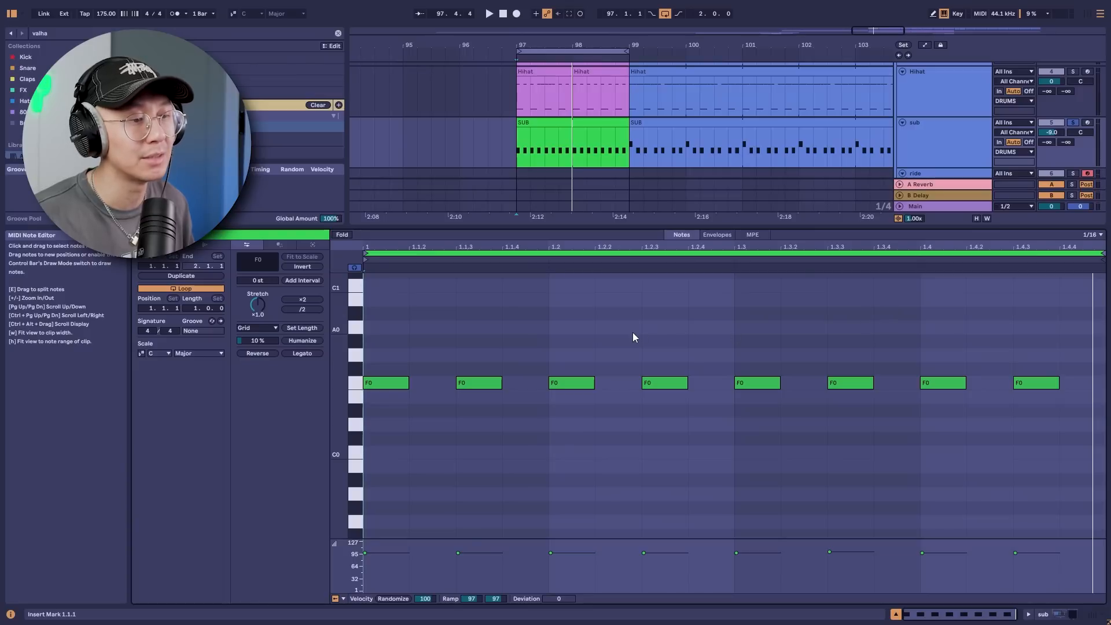
Step: Shift the sub notes at 1.2.3 and 1.3.1 one sixteenth later and delete the note at 1.3.3
{"action": "left_click_drag", "start_coordinate": [620, 330], "coordinate": [769, 450]}
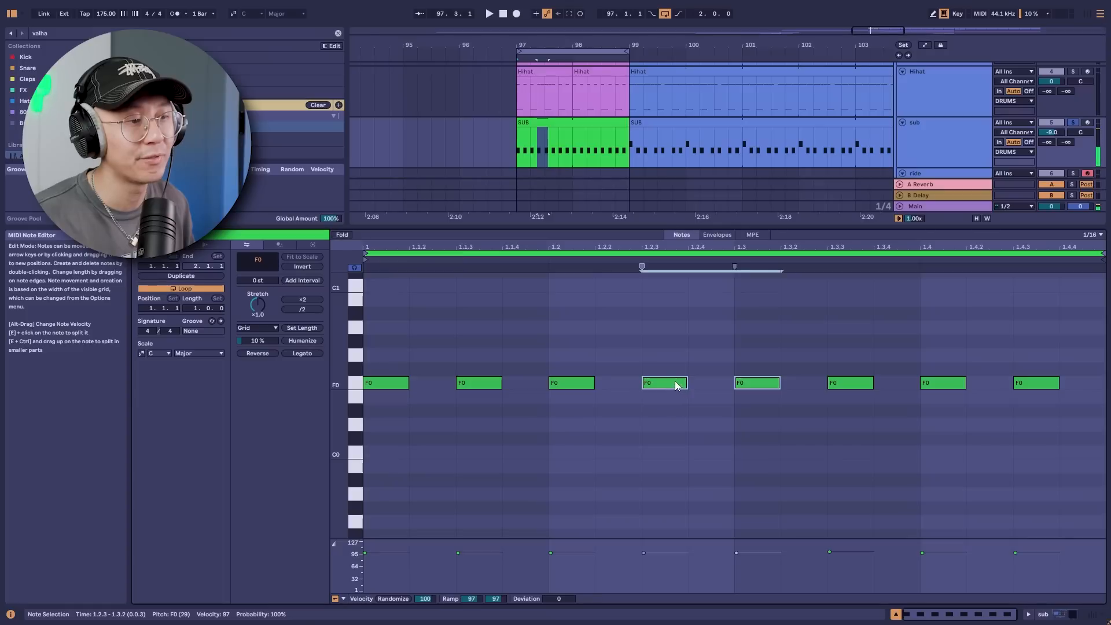
{"action": "left_click_drag", "start_coordinate": [648, 382], "coordinate": [694, 386]}
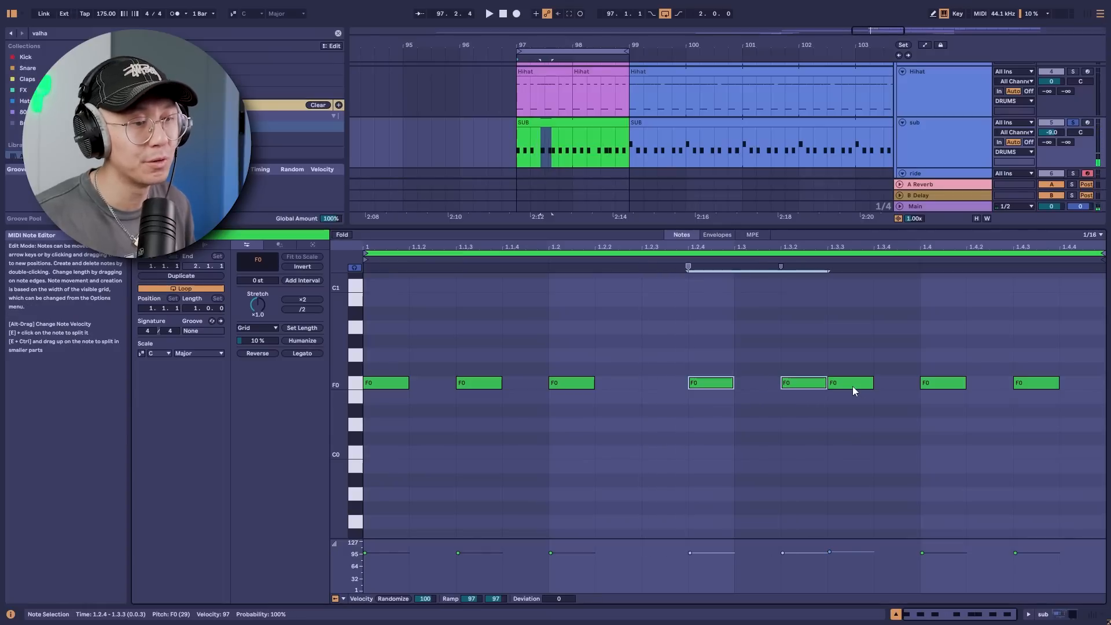
{"action": "double_click", "coordinate": [853, 387]}
{"action": "left_click", "coordinate": [736, 318]}
{"action": "key", "text": "space"}
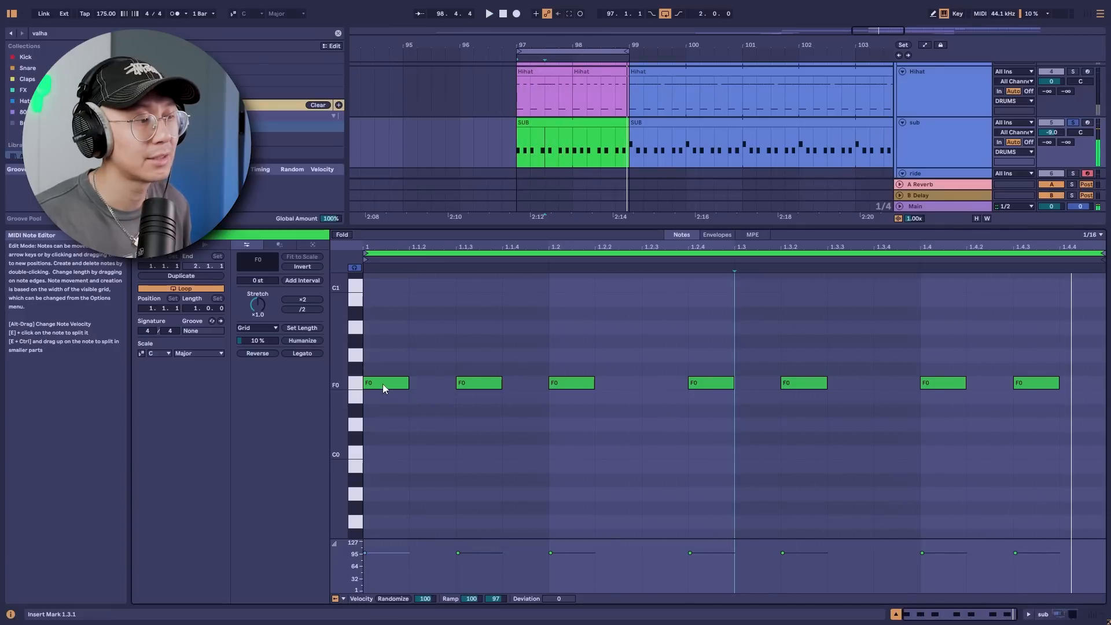
Step: Raise the first sub note to F#0 and play the pattern from the clip's start
{"action": "key", "text": "space"}
{"action": "left_click_drag", "start_coordinate": [383, 384], "coordinate": [382, 368]}
{"action": "key", "text": "space"}
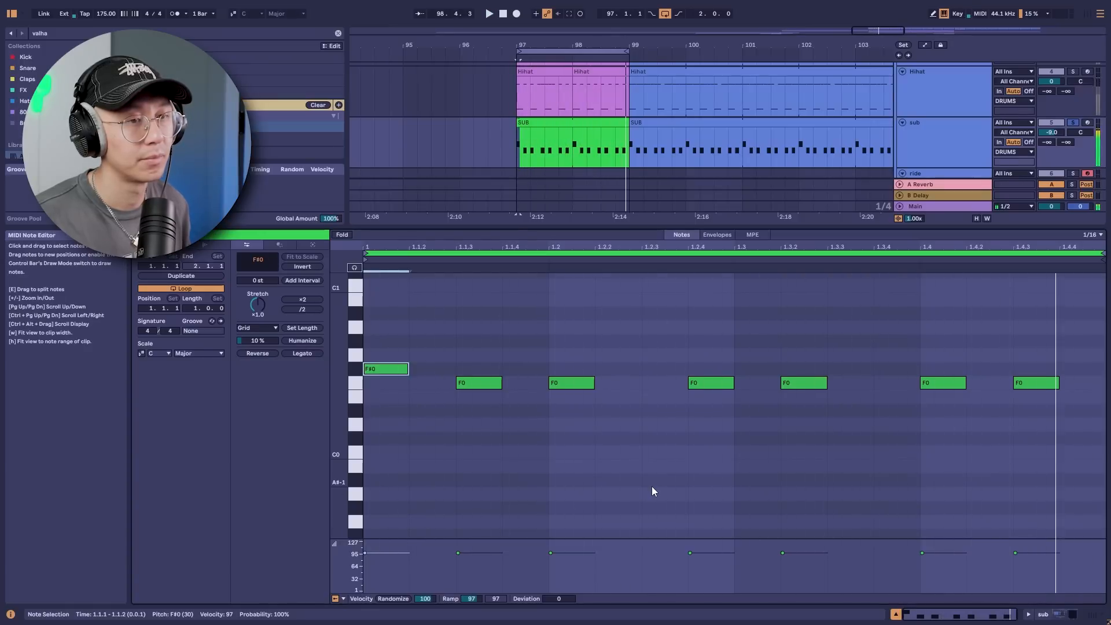
{"action": "key", "text": "space"}
{"action": "left_click", "coordinate": [366, 435]}
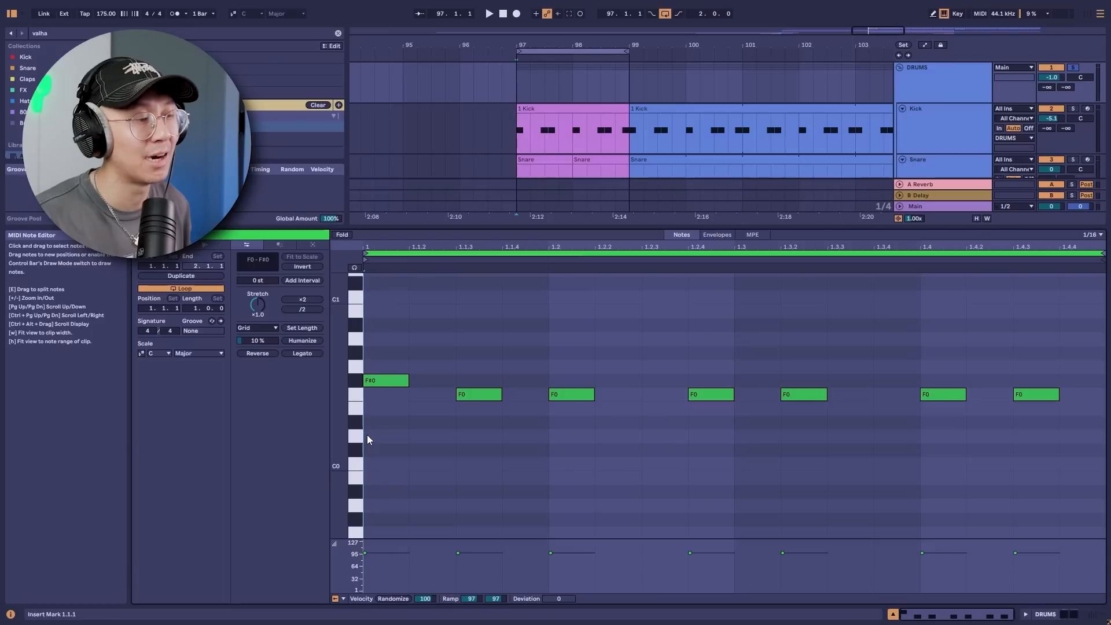
{"action": "key", "text": "space"}
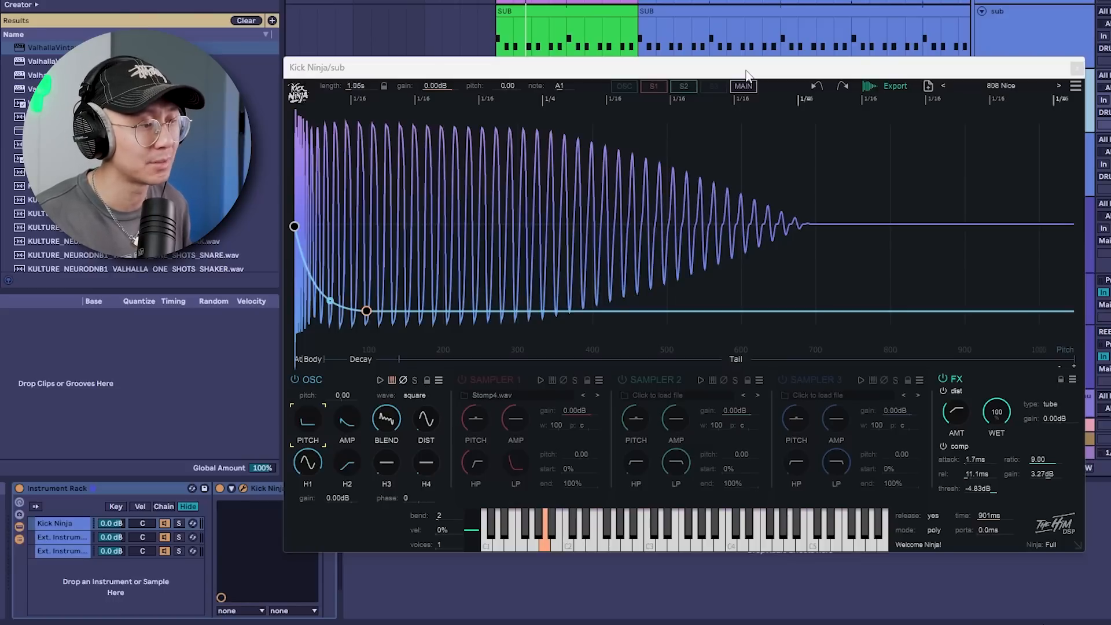
Step: Soften the pitch envelope's drop and bend the amp envelope's decay curve upward in Kick Ninja's oscillator
{"action": "left_click", "coordinate": [480, 63]}
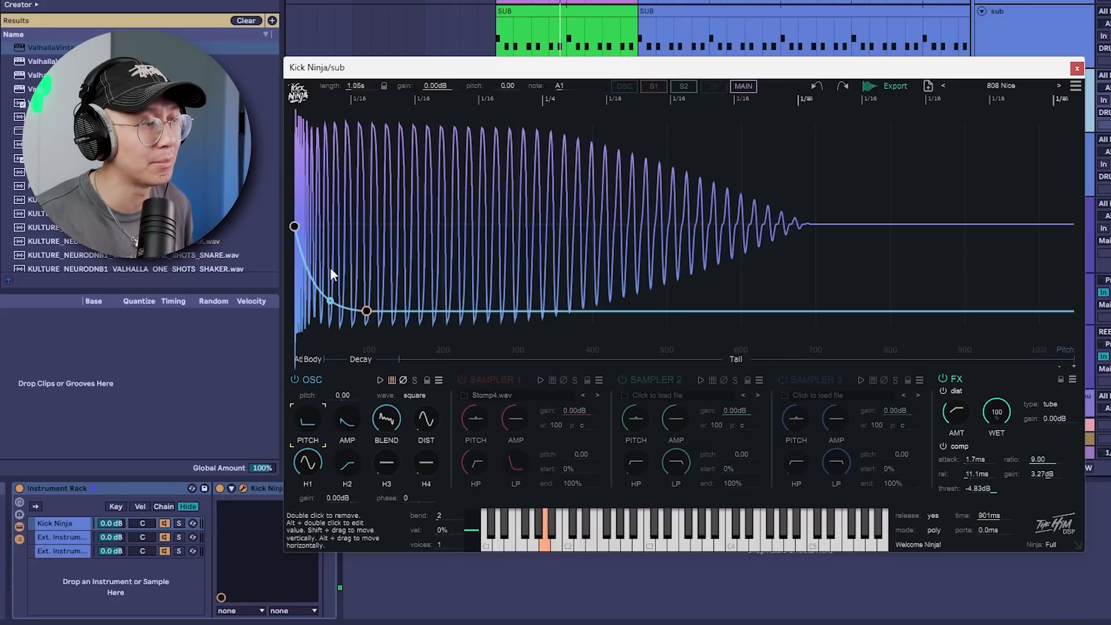
{"action": "mouse_move", "coordinate": [330, 301]}
{"action": "left_mouse_down"}
{"action": "mouse_move", "coordinate": [333, 275]}
{"action": "mouse_move", "coordinate": [337, 292]}
{"action": "mouse_move", "coordinate": [317, 296]}
{"action": "left_mouse_up"}
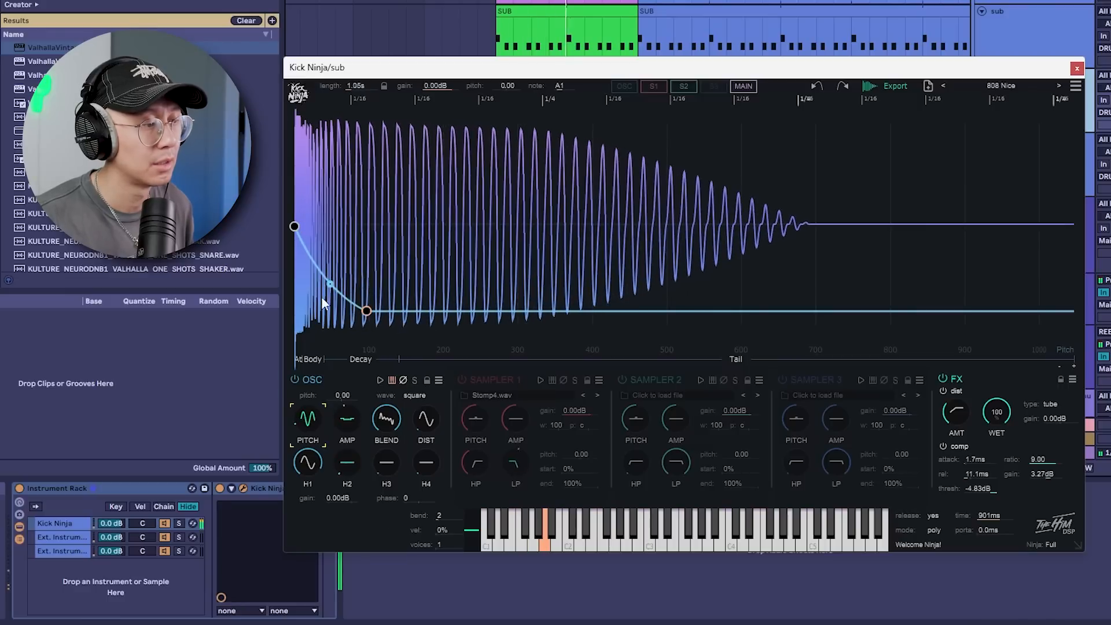
{"action": "left_click", "coordinate": [347, 417]}
{"action": "mouse_move", "coordinate": [576, 303]}
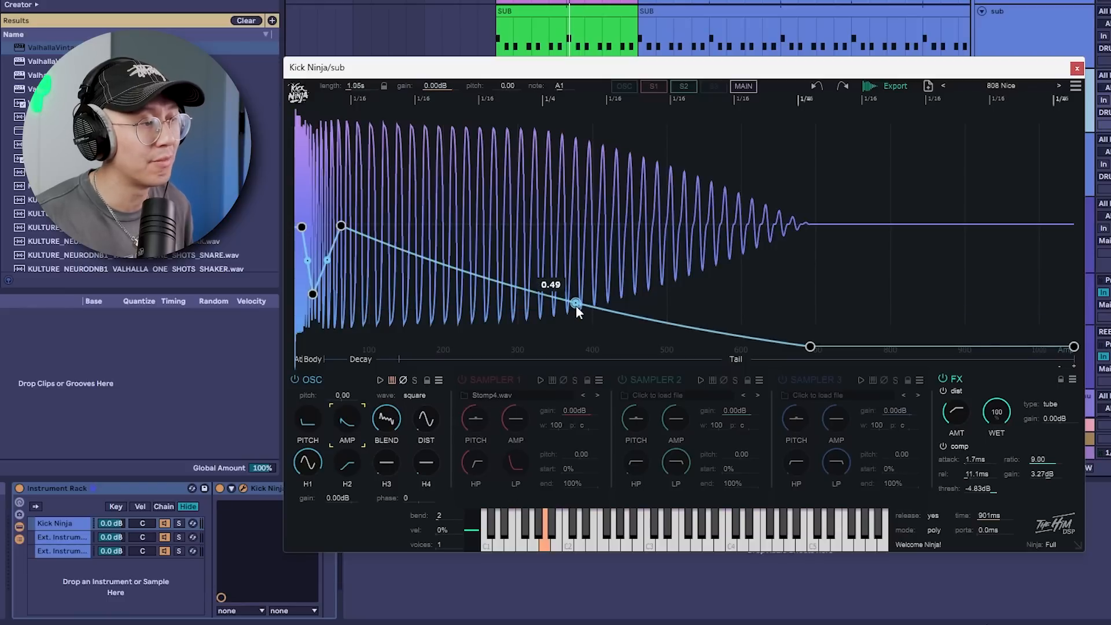
{"action": "left_click_drag", "start_coordinate": [576, 303], "coordinate": [575, 253]}
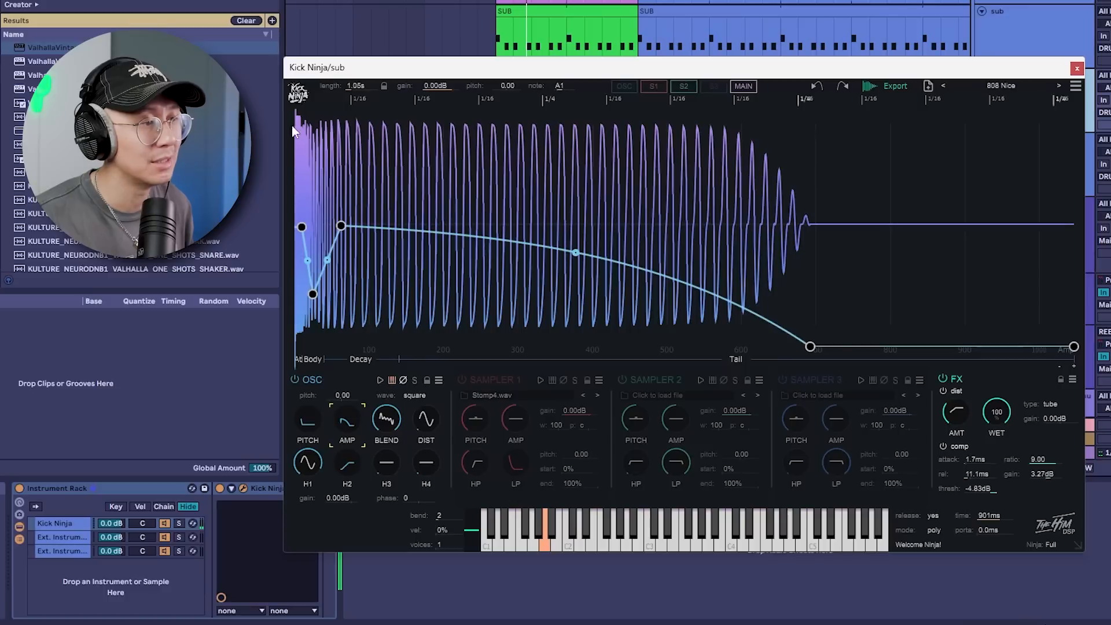
{"action": "mouse_move", "coordinate": [575, 258]}
{"action": "left_mouse_down"}
{"action": "mouse_move", "coordinate": [576, 329]}
{"action": "mouse_move", "coordinate": [574, 229]}
{"action": "mouse_move", "coordinate": [578, 245]}
{"action": "left_mouse_up"}
Step: Increase the distortion of Kick Ninja's oscillator
{"action": "left_click", "coordinate": [425, 418]}
{"action": "left_click_drag", "start_coordinate": [435, 416], "coordinate": [439, 385]}
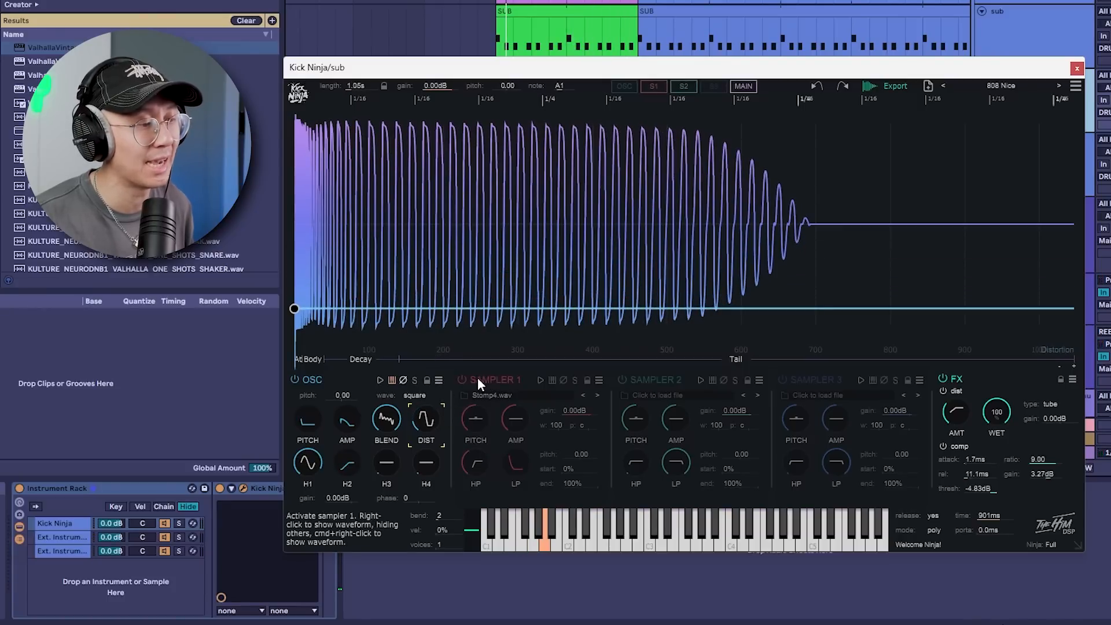
Step: Activate Sampler 1 in Kick Ninja and shape its amp envelope into a shorter decay
{"action": "left_click", "coordinate": [463, 379]}
{"action": "mouse_move", "coordinate": [476, 419]}
{"action": "left_mouse_down"}
{"action": "mouse_move", "coordinate": [522, 458]}
{"action": "mouse_move", "coordinate": [523, 393]}
{"action": "mouse_move", "coordinate": [479, 421]}
{"action": "mouse_move", "coordinate": [484, 435]}
{"action": "left_mouse_up"}
{"action": "left_click", "coordinate": [513, 422]}
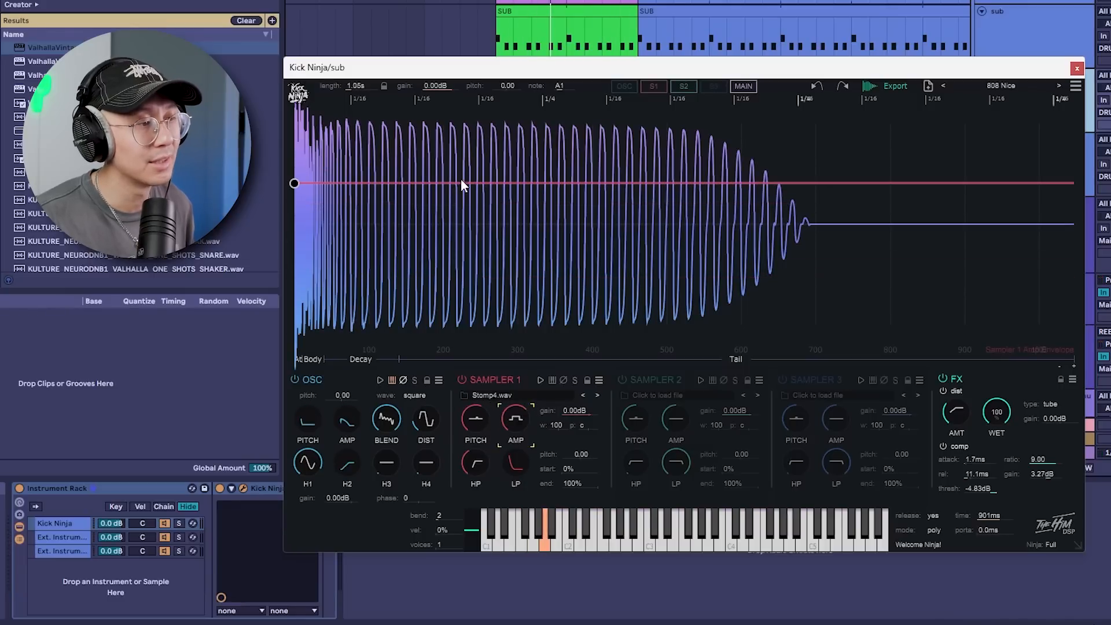
{"action": "left_click_drag", "start_coordinate": [463, 181], "coordinate": [616, 387]}
{"action": "mouse_move", "coordinate": [482, 466]}
{"action": "left_click_drag", "start_coordinate": [616, 347], "coordinate": [538, 347]}
{"action": "left_click_drag", "start_coordinate": [416, 265], "coordinate": [426, 296]}
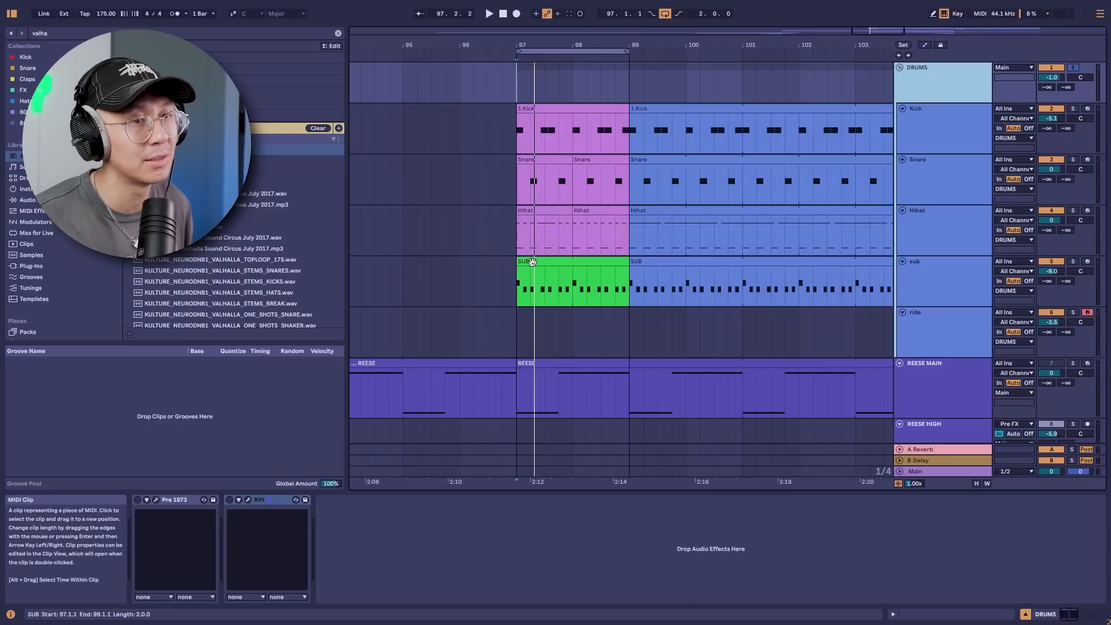
Step: Open the Pre 1973 and Rift effects on the DRUMS group
{"action": "left_click", "coordinate": [156, 499]}
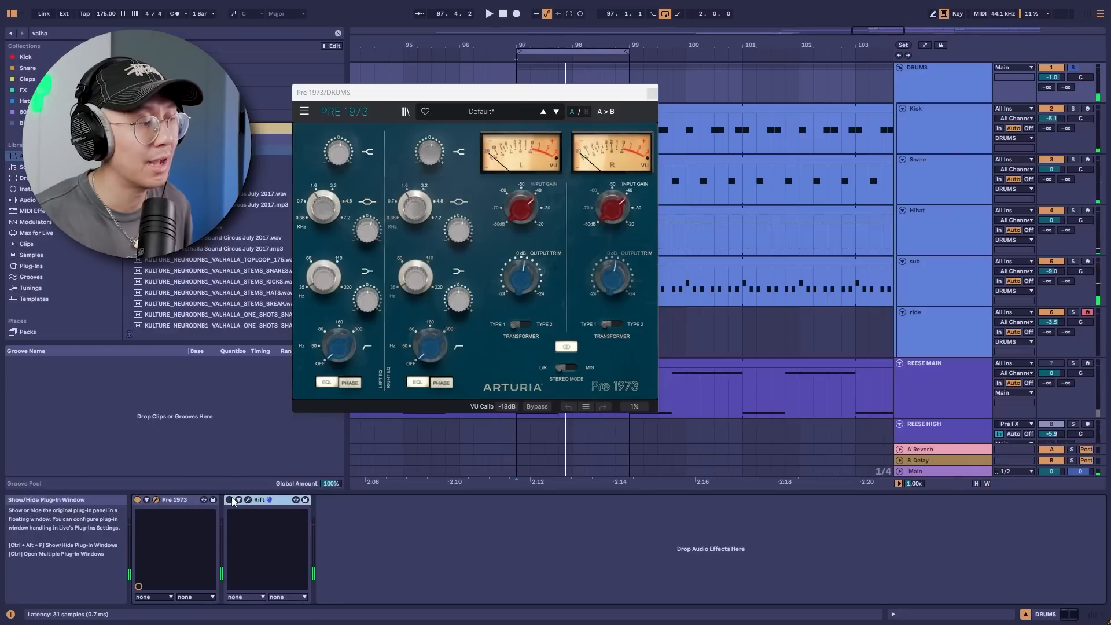
{"action": "left_click", "coordinate": [248, 500]}
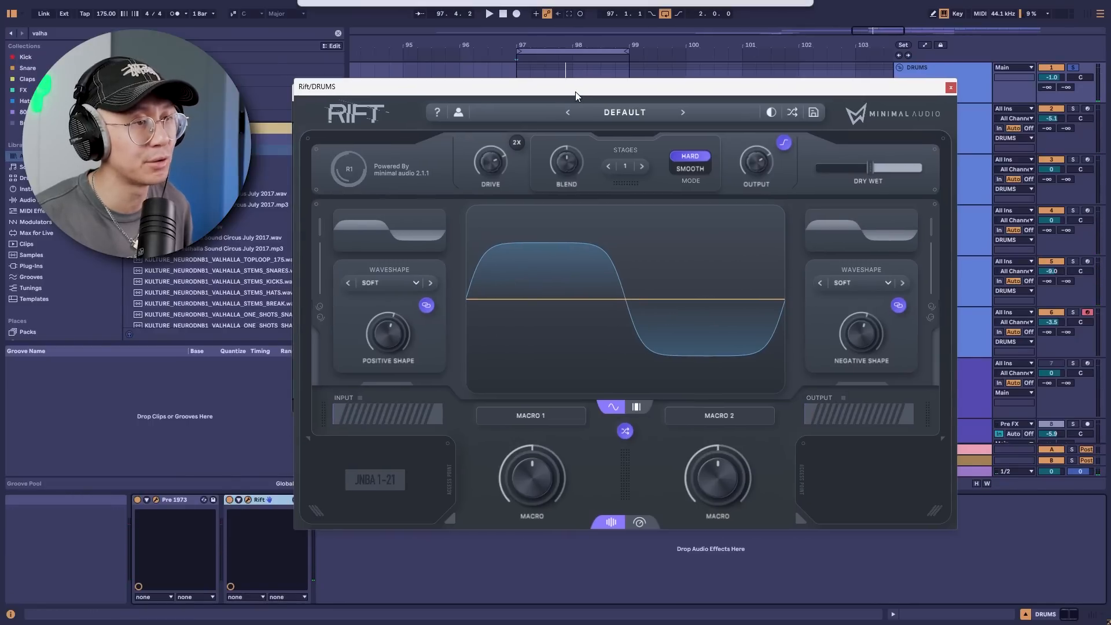
Step: Audition the drums with Rift's dry/wet at 100% and return it to the middle
{"action": "left_click_drag", "start_coordinate": [870, 167], "coordinate": [925, 169]}
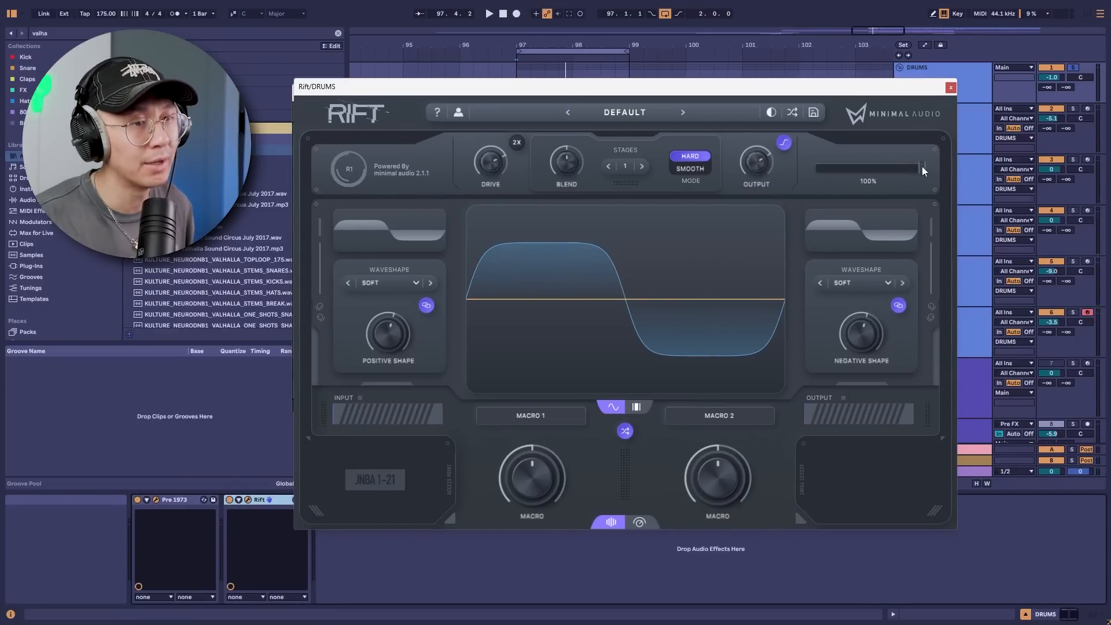
{"action": "key", "text": "space"}
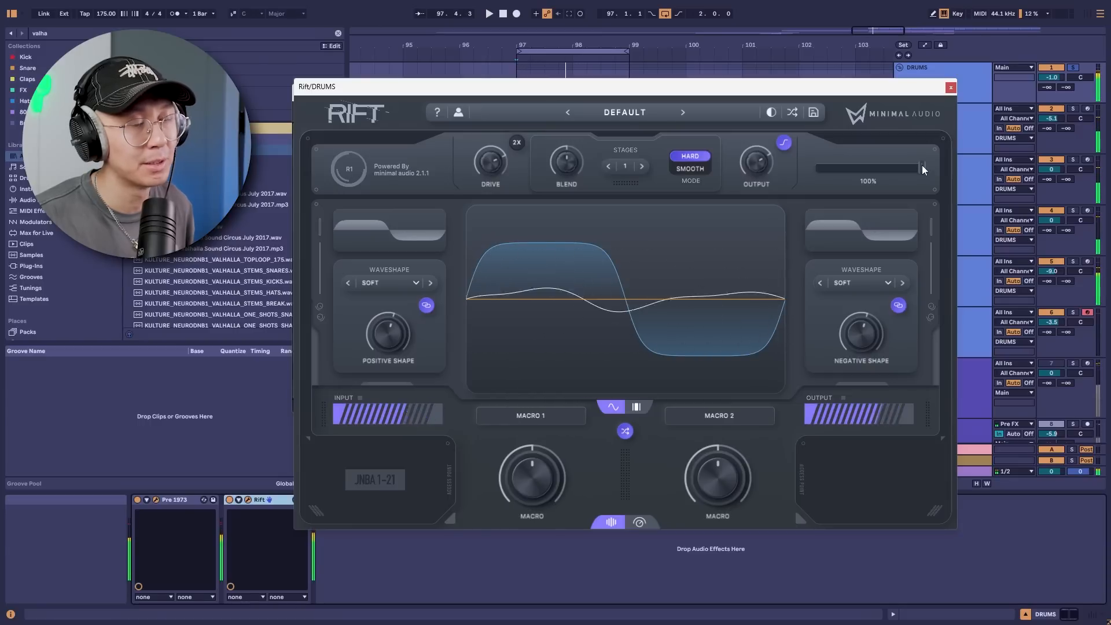
{"action": "left_click_drag", "start_coordinate": [923, 169], "coordinate": [867, 168]}
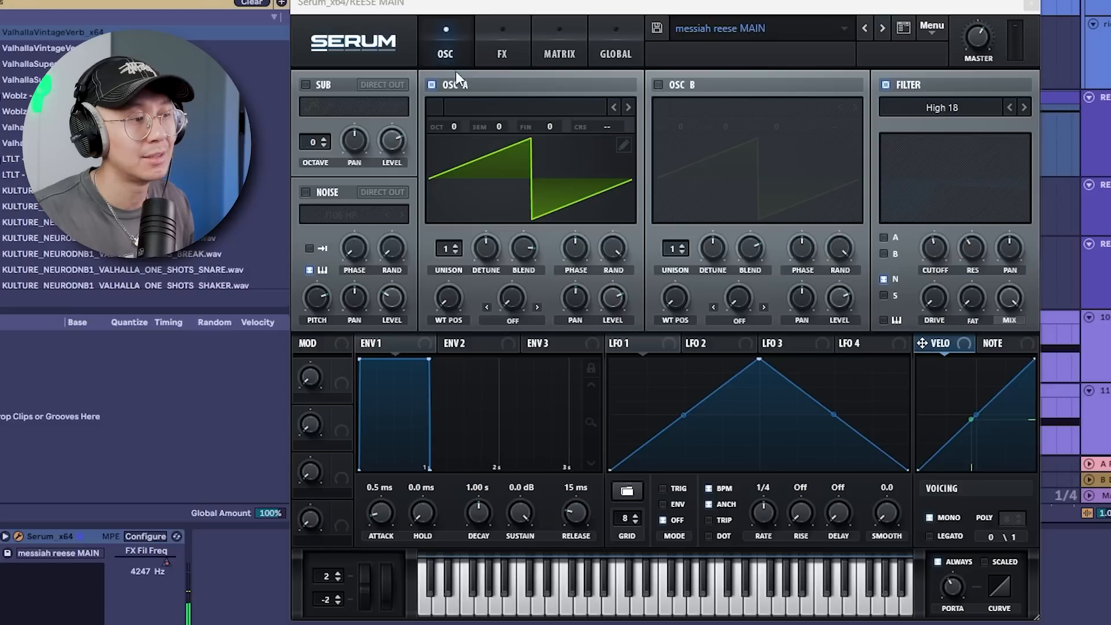
Step: Set oscillator A's unison to 3 voices and audition the reese while sweeping its detune up and back
{"action": "left_click", "coordinate": [451, 252]}
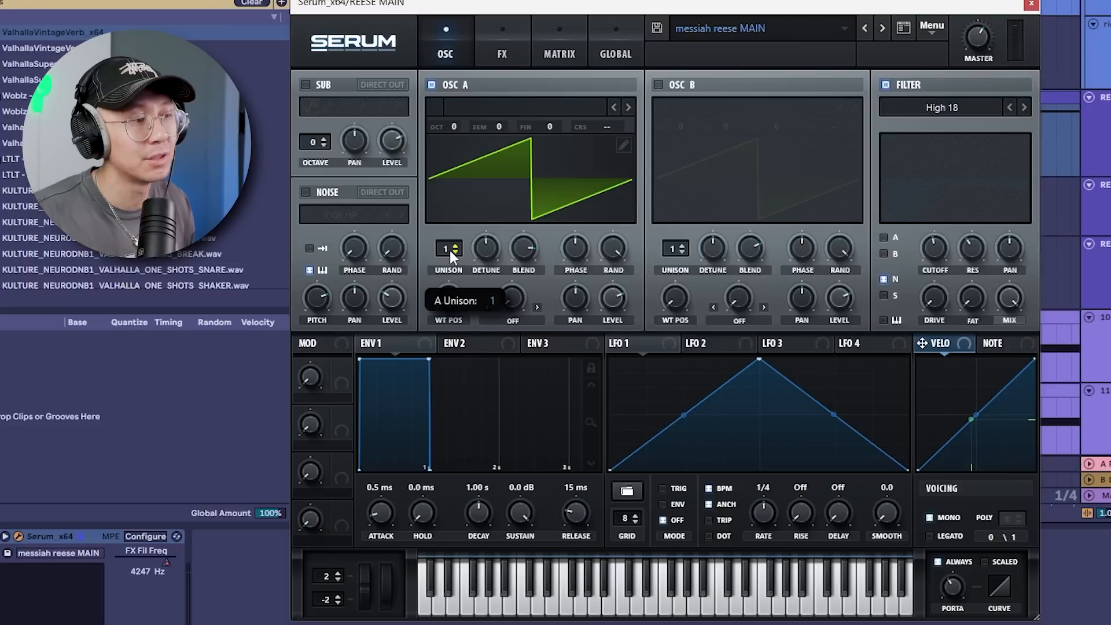
{"action": "left_click_drag", "start_coordinate": [449, 250], "coordinate": [451, 227]}
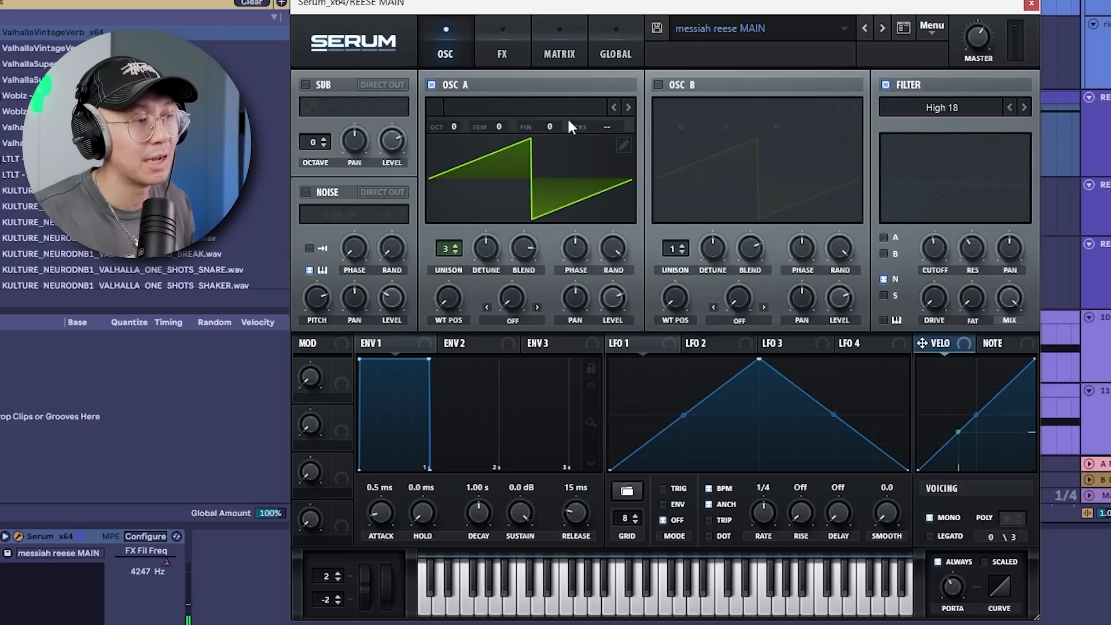
{"action": "left_click_drag", "start_coordinate": [490, 257], "coordinate": [487, 151]}
{"action": "left_click", "coordinate": [485, 248]}
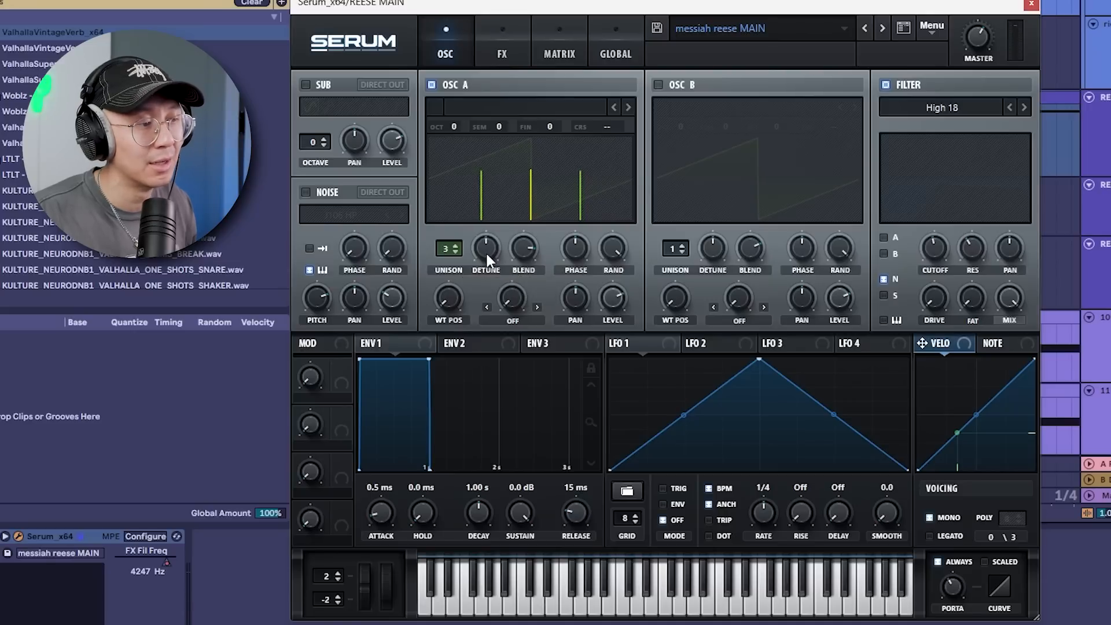
{"action": "left_click_drag", "start_coordinate": [485, 251], "coordinate": [491, 183]}
{"action": "left_click_drag", "start_coordinate": [500, 237], "coordinate": [502, 268]}
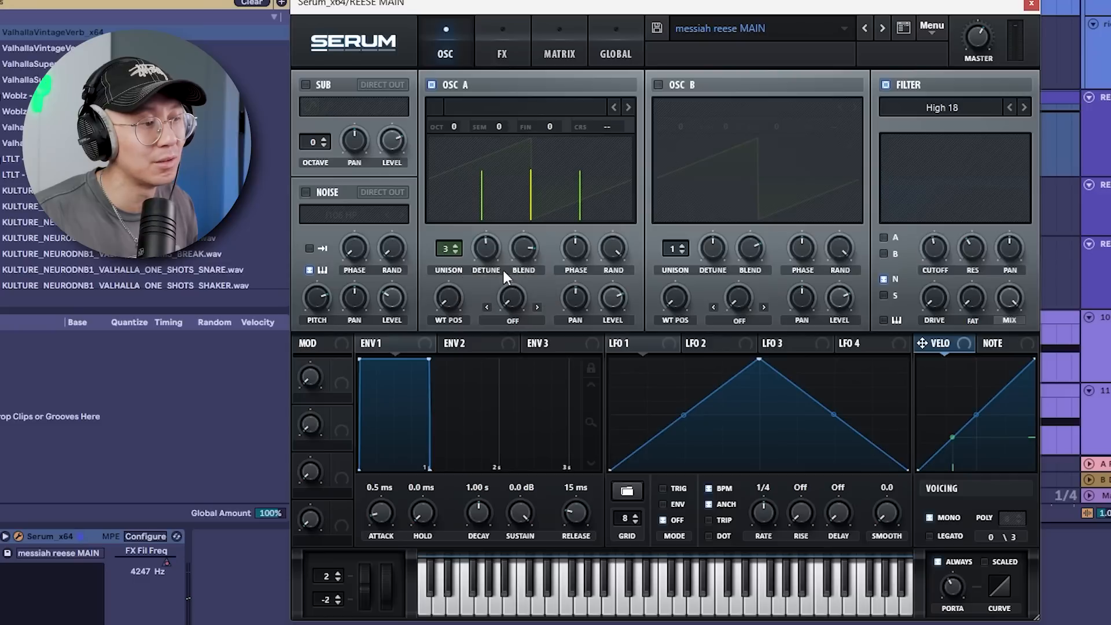
Step: Open the reese patch's effects and toggle the multiband compressor
{"action": "left_click", "coordinate": [500, 47]}
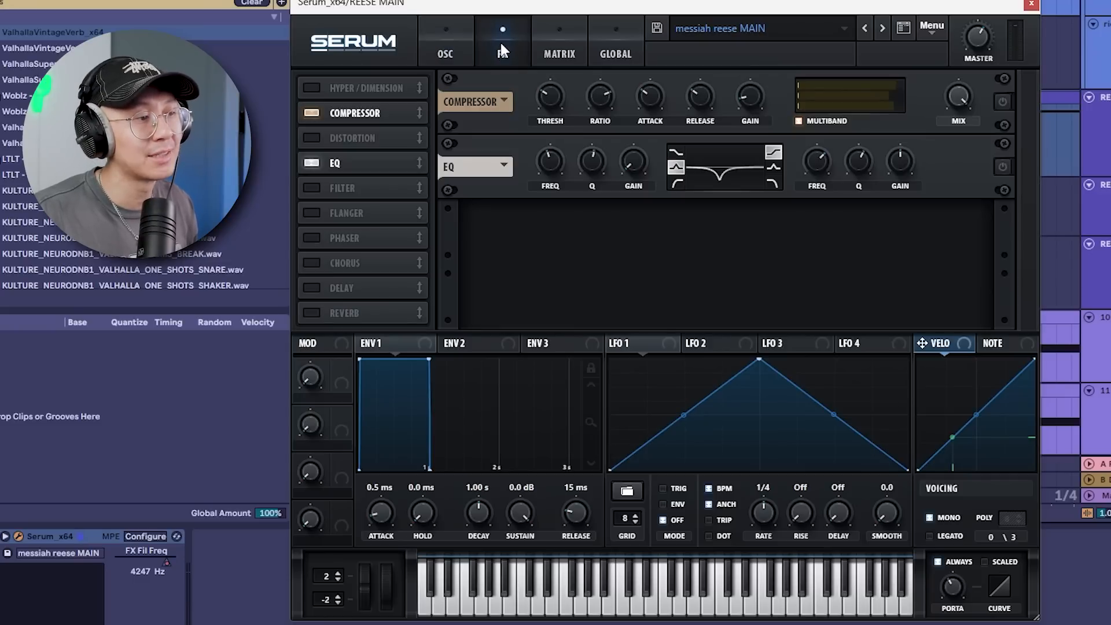
{"action": "left_click", "coordinate": [1002, 102]}
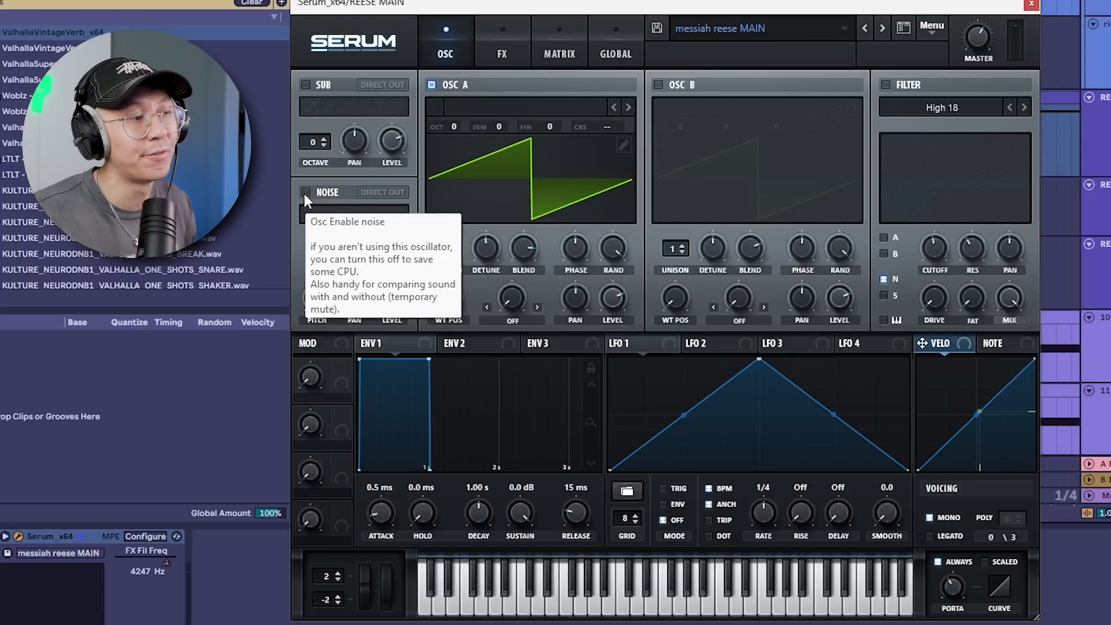
Step: Enable the J106 HP noise oscillator and switch on the High 18 filter in the reese patch
{"action": "left_click", "coordinate": [305, 191]}
{"action": "scroll", "coordinate": [391, 296], "scroll_direction": "down", "scroll_amount": 3}
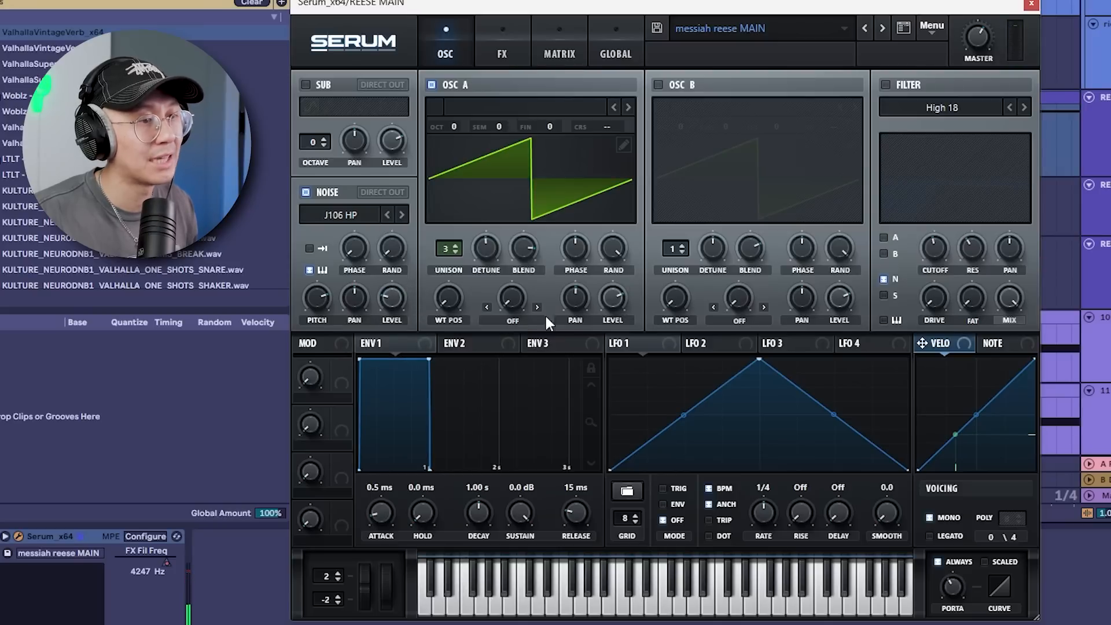
{"action": "left_click", "coordinate": [885, 84]}
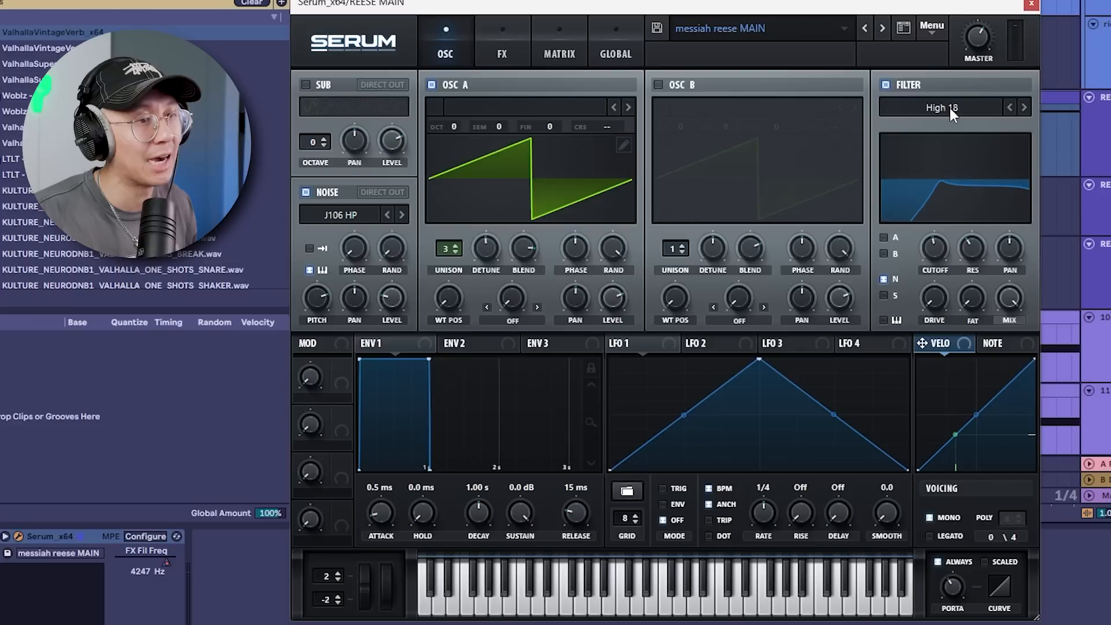
Step: Place the insert marker near the start of the reese MIDI clip and play its F0 and E2 notes
{"action": "scroll", "coordinate": [389, 300], "scroll_direction": "down", "scroll_amount": 1}
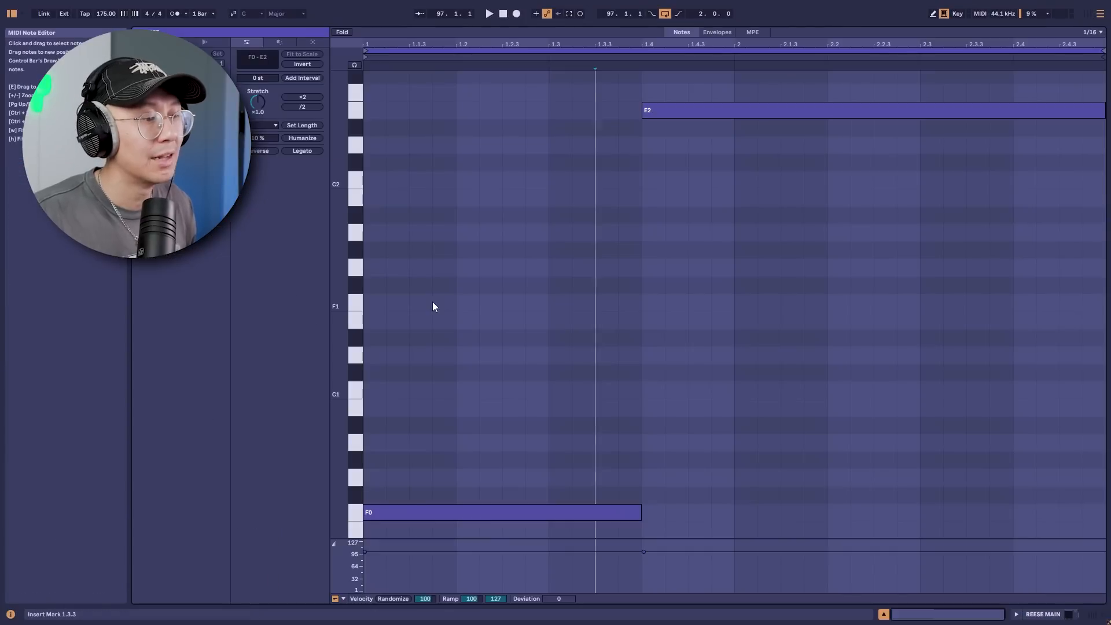
{"action": "left_click", "coordinate": [431, 301]}
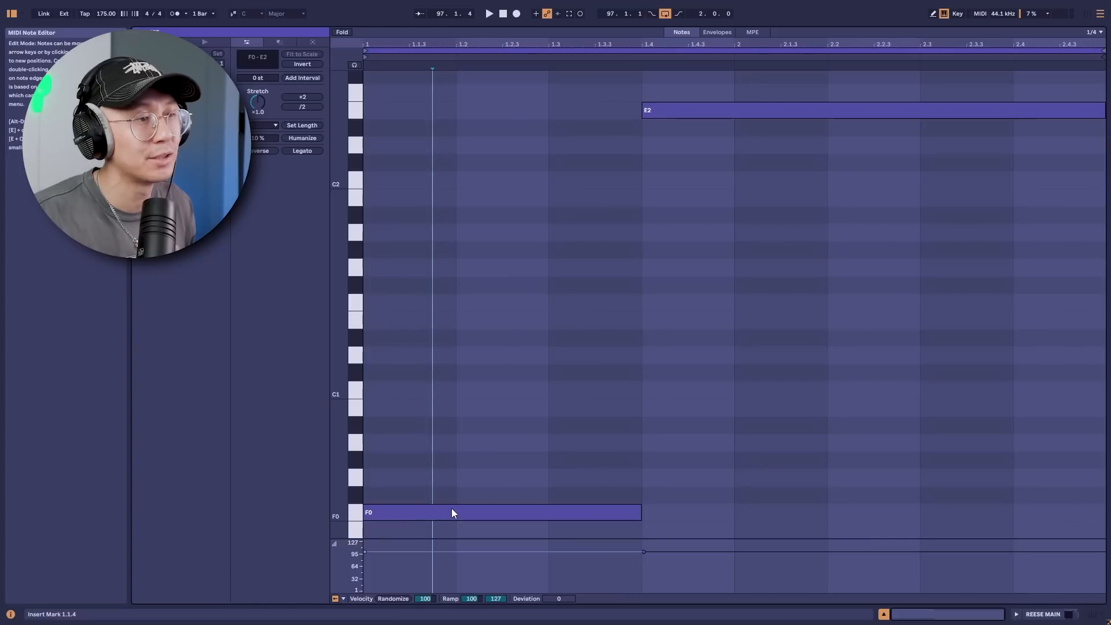
{"action": "key", "text": "space"}
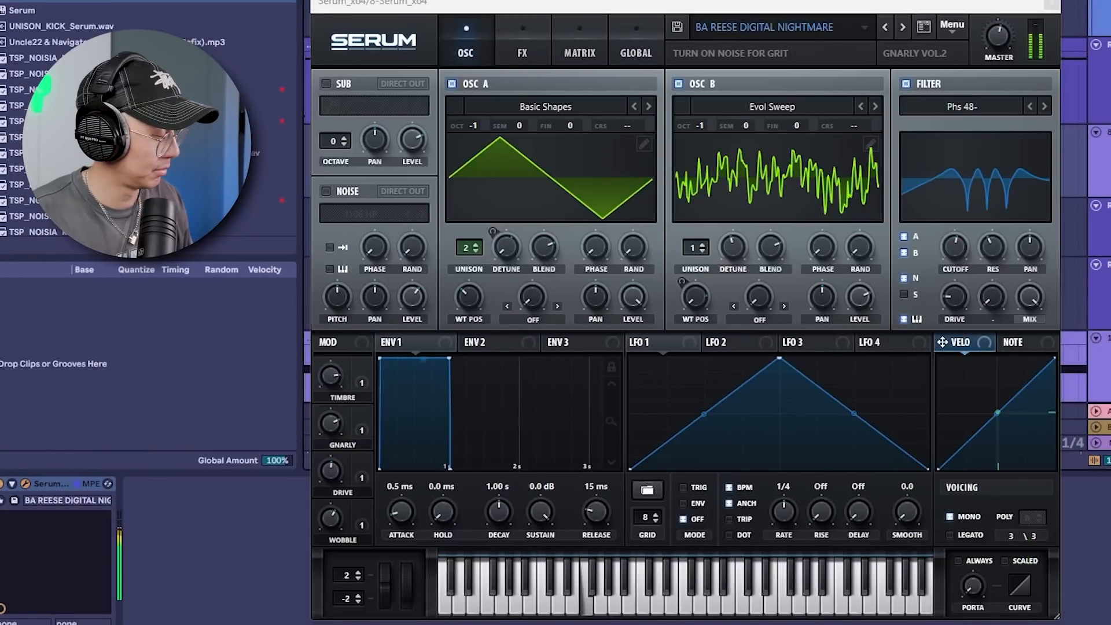
Step: Audition the presets BA REESE DIRTY, BA REESE FIERCE and BA REESE HATH FURY, adjusting the last one's TONE macro
{"action": "left_click", "coordinate": [903, 28]}
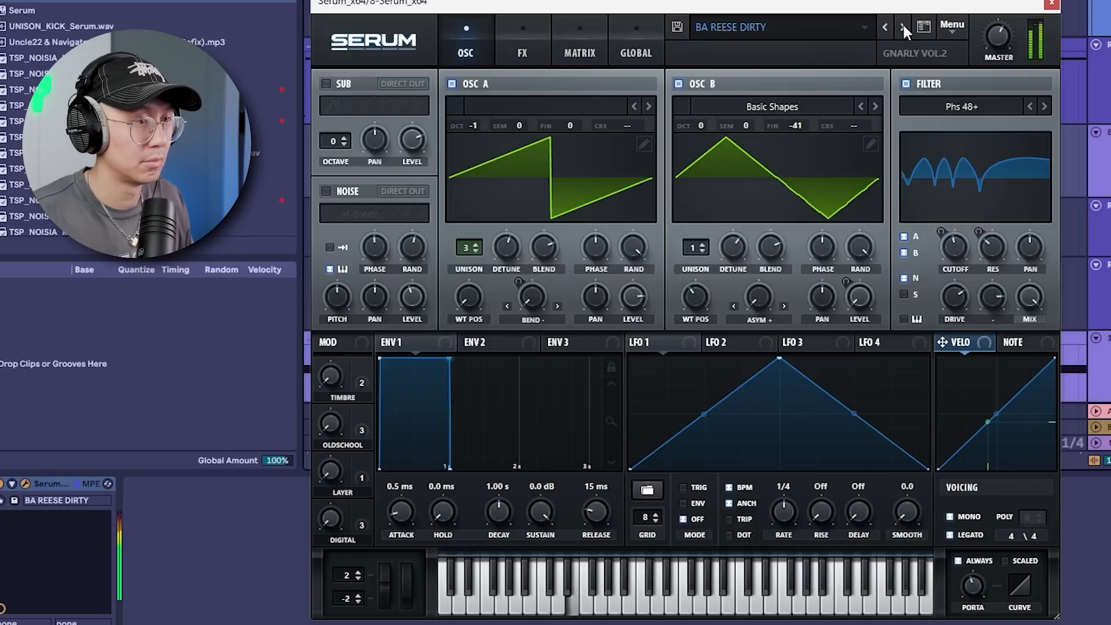
{"action": "left_click", "coordinate": [903, 27]}
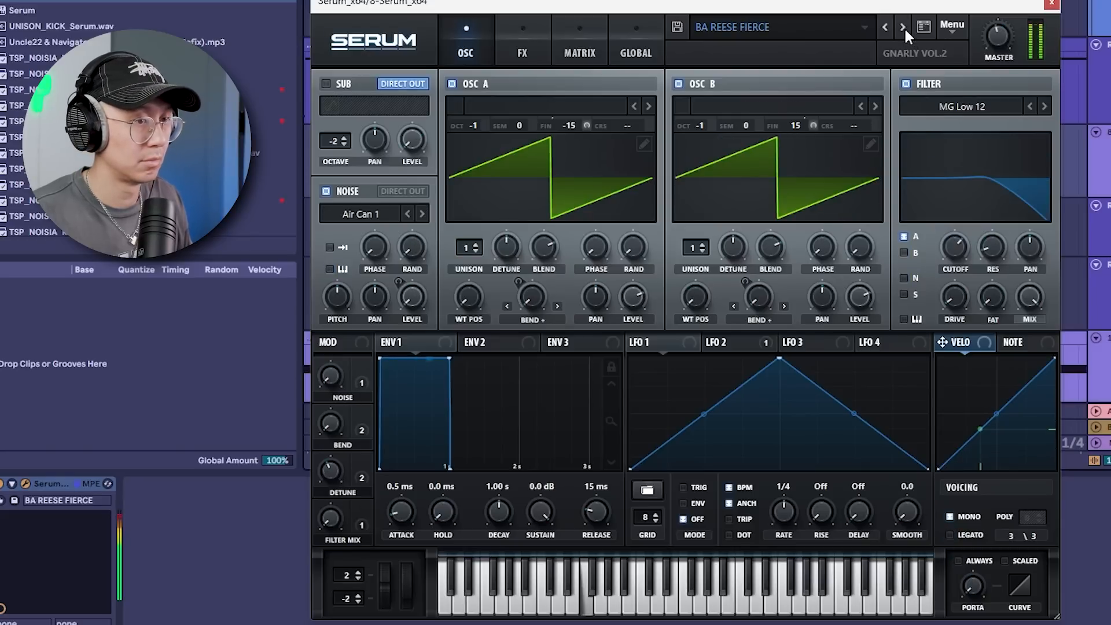
{"action": "left_click", "coordinate": [903, 27]}
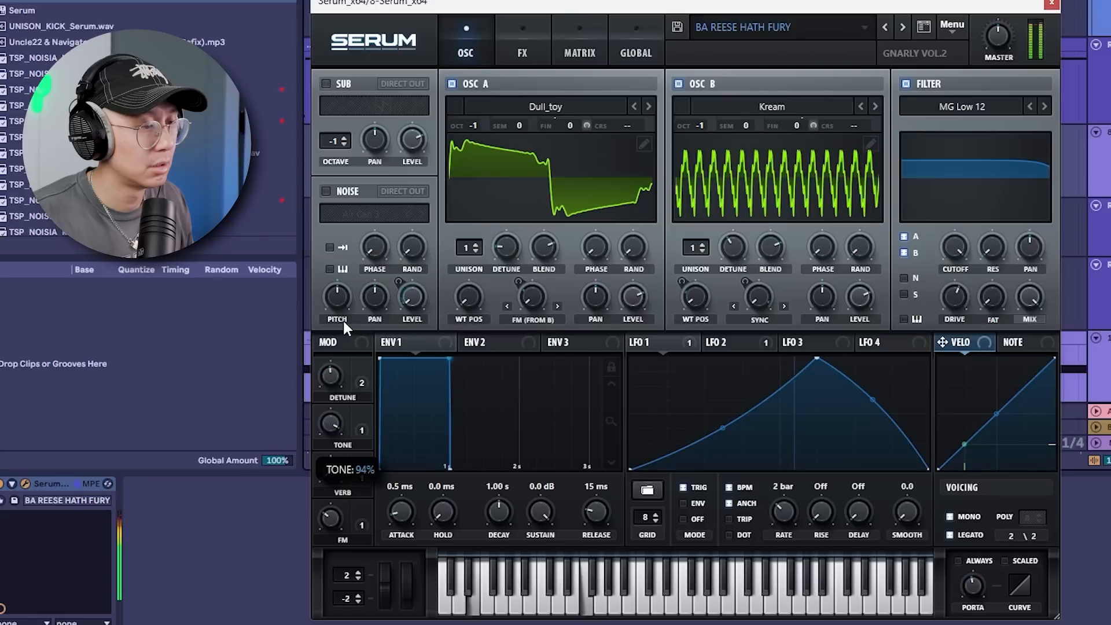
{"action": "left_click_drag", "start_coordinate": [330, 426], "coordinate": [351, 448]}
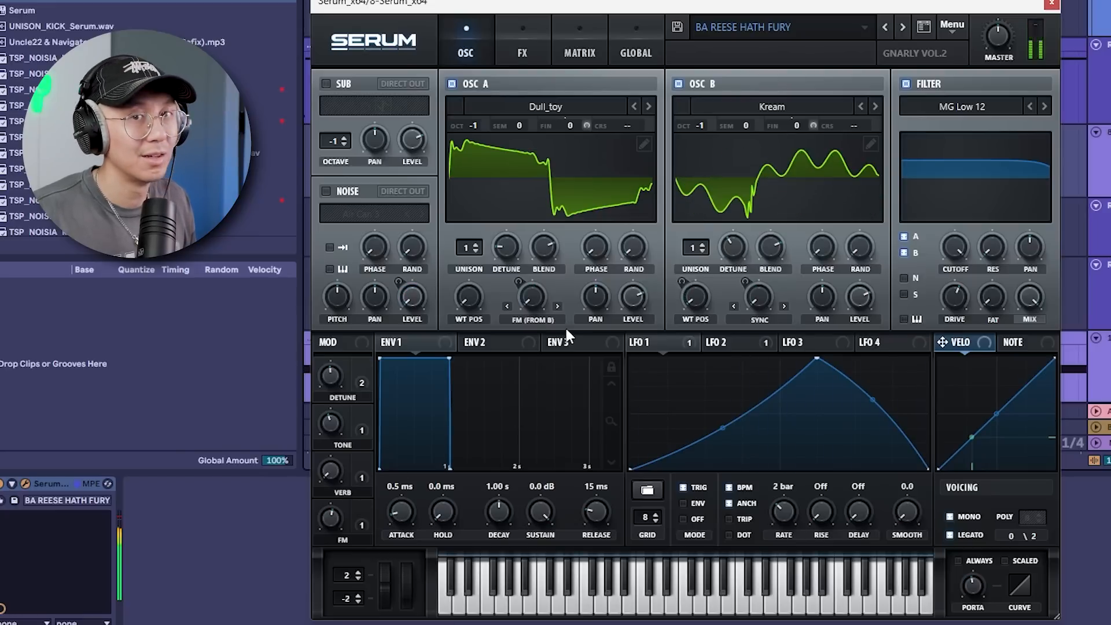
Step: Continue auditioning the reese presets through BA REESE OLDSCHOOL, BA REESE PLANET and BA REESE PROBLEMO
{"action": "left_click", "coordinate": [903, 28]}
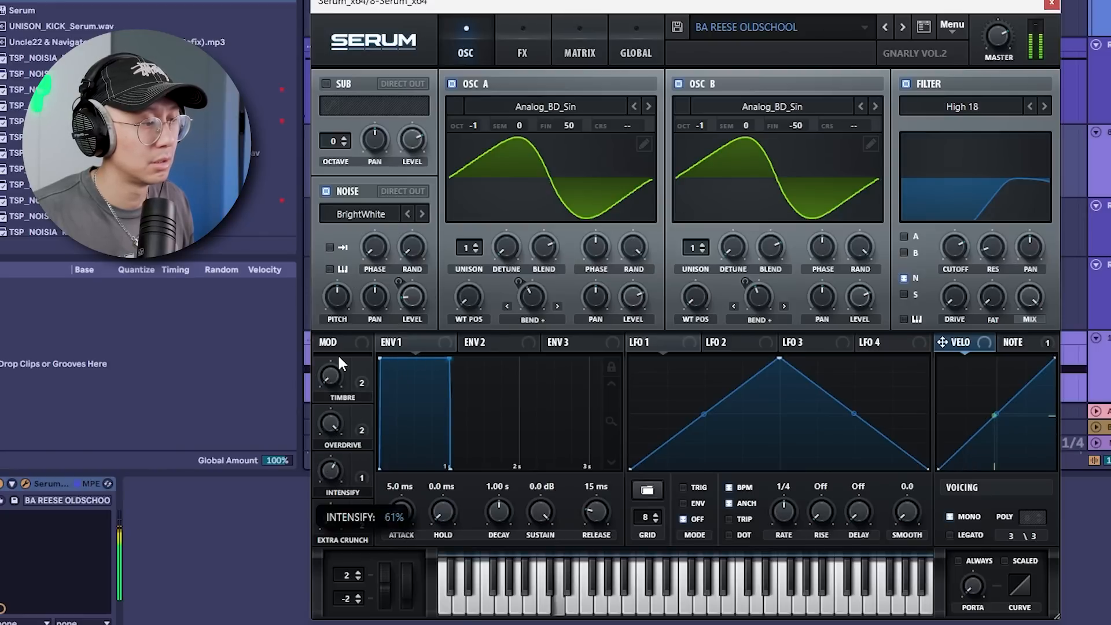
{"action": "left_click", "coordinate": [903, 27]}
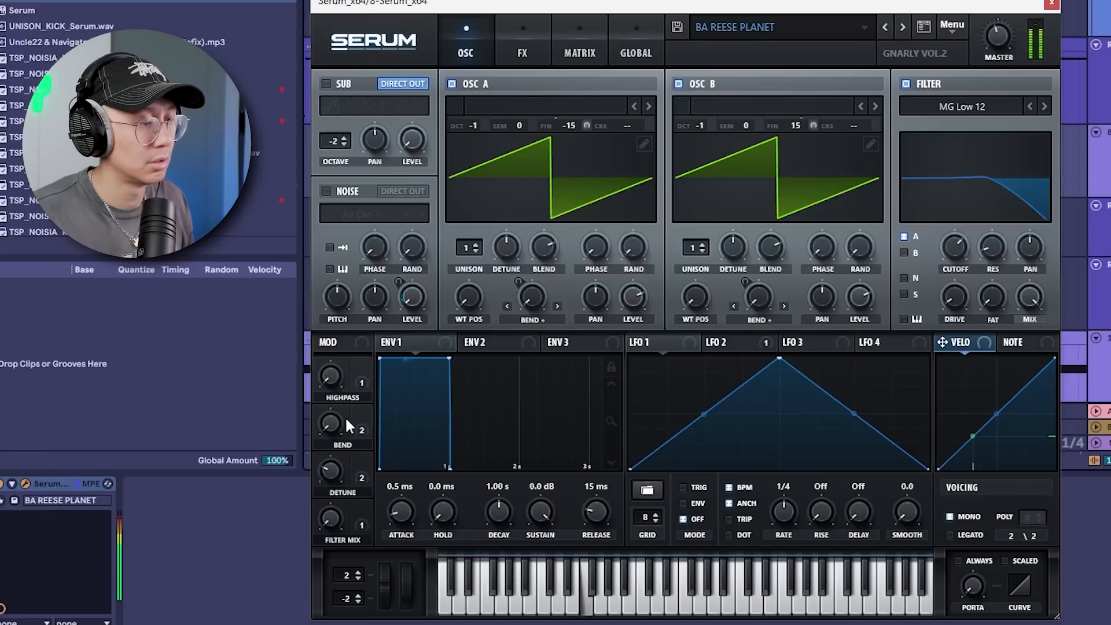
{"action": "left_click", "coordinate": [903, 27]}
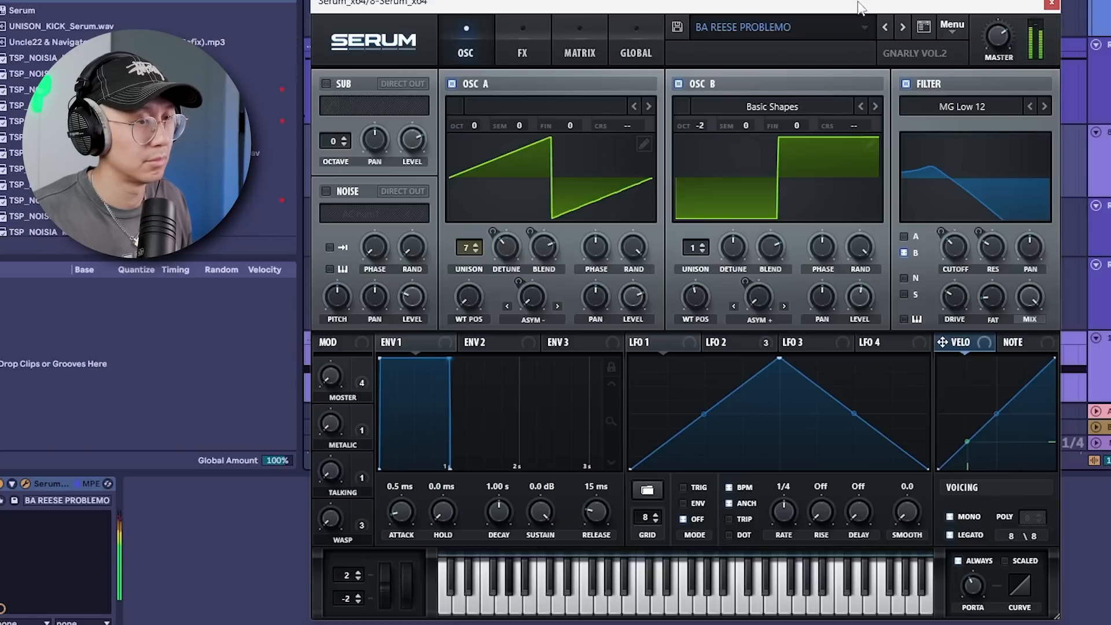
{"action": "left_click", "coordinate": [904, 26]}
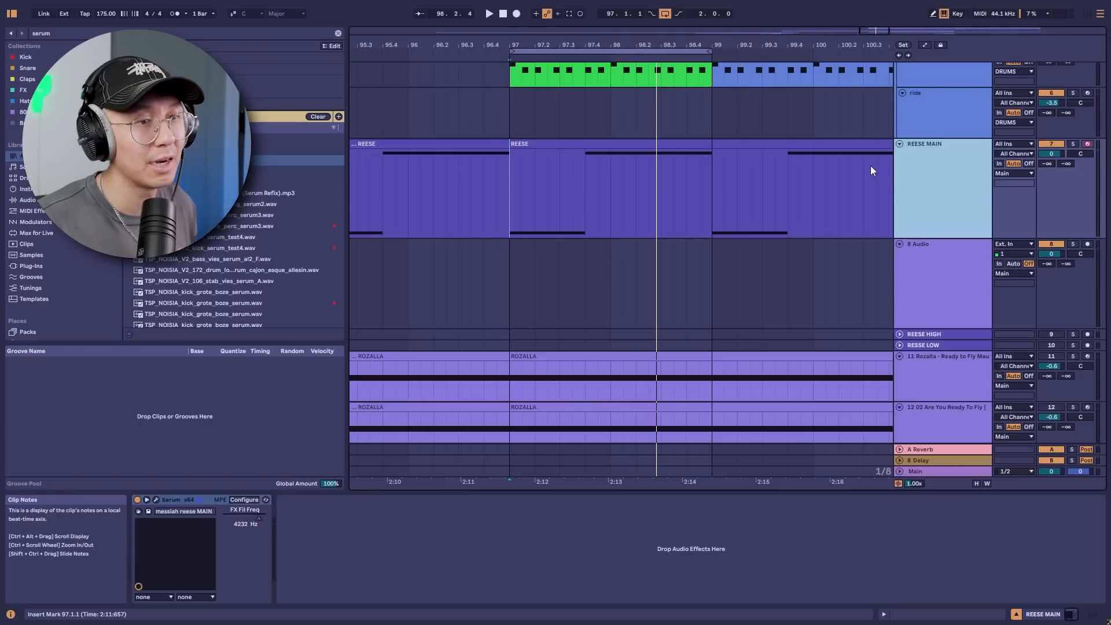
Step: Play the two-bar loop with the drums and the REESE MAIN track
{"action": "key", "text": "space"}
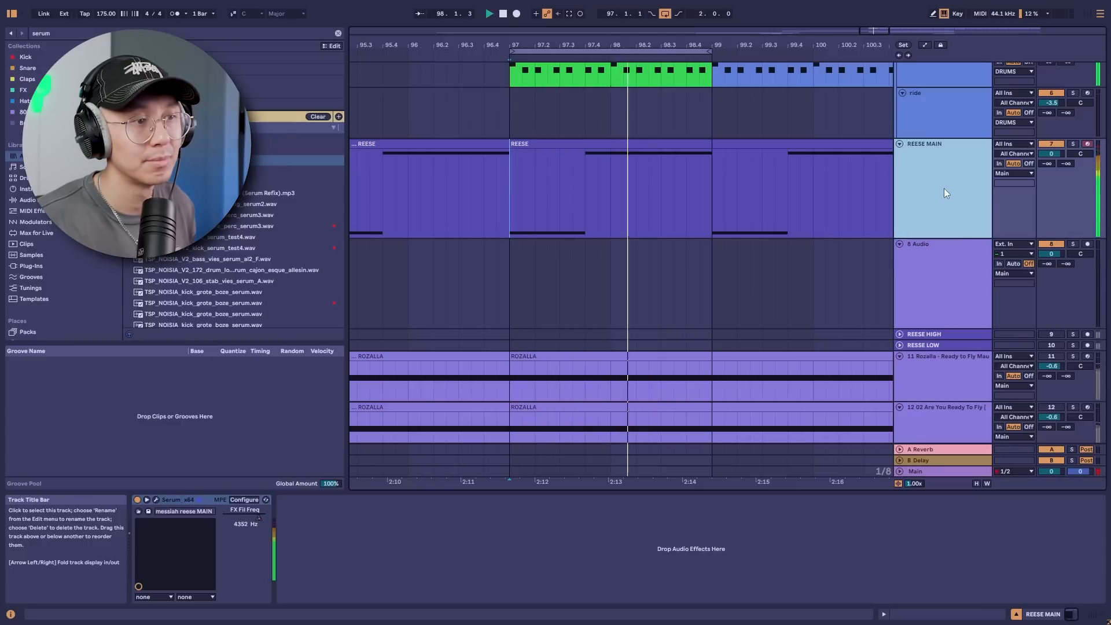
{"action": "key", "text": "space"}
Step: Set the 8 Audio track's audio input to the REESE MAIN track
{"action": "left_click", "coordinate": [953, 272]}
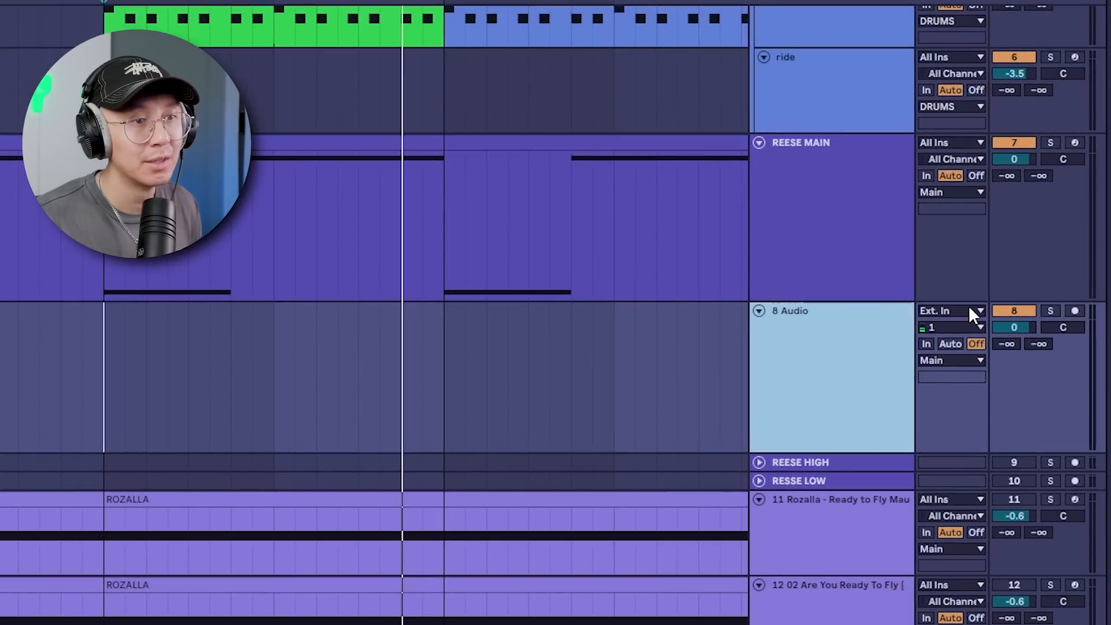
{"action": "left_click", "coordinate": [820, 158]}
{"action": "left_click", "coordinate": [952, 311]}
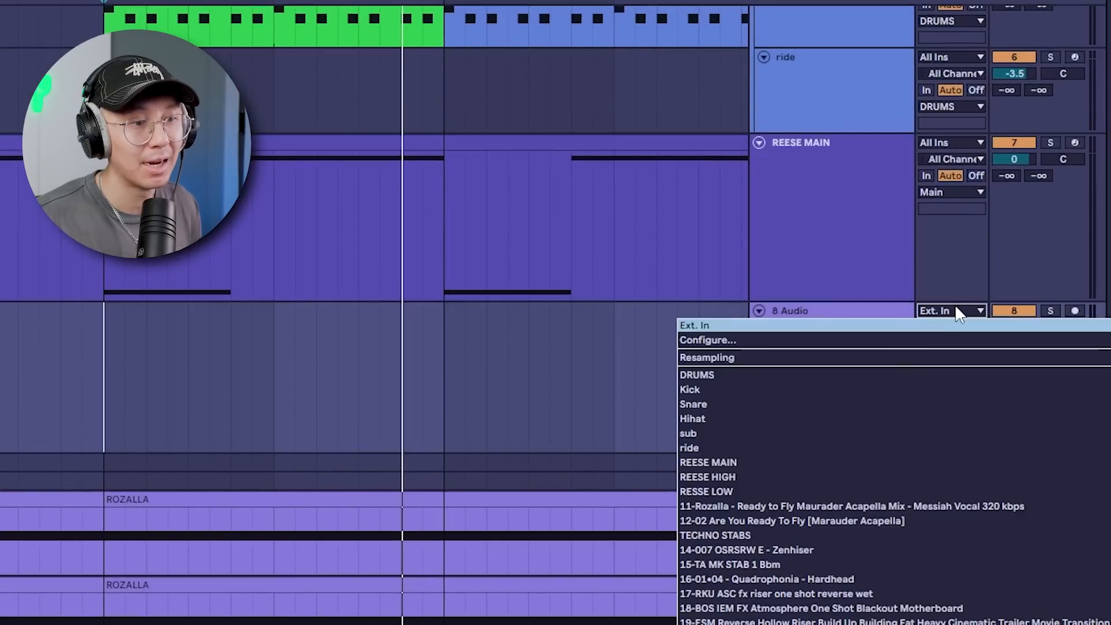
{"action": "left_click", "coordinate": [811, 461]}
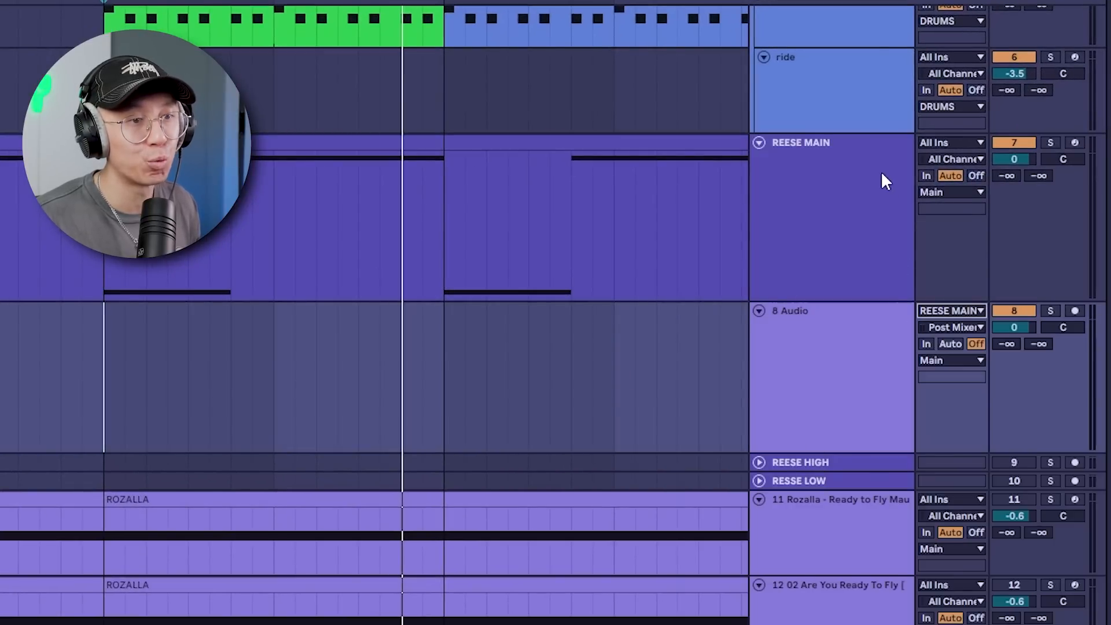
Step: Deactivate the REESE MAIN track and set the soloed 8 Audio track's monitoring to In
{"action": "left_click", "coordinate": [853, 352]}
{"action": "left_click", "coordinate": [1013, 143]}
{"action": "left_click", "coordinate": [822, 324]}
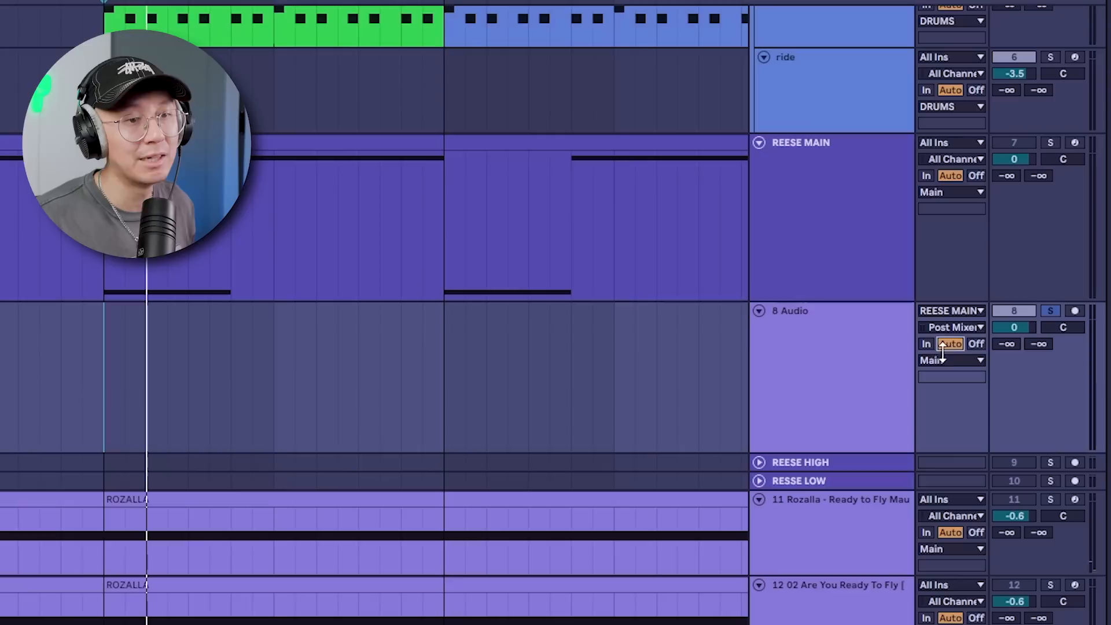
{"action": "left_click", "coordinate": [926, 344]}
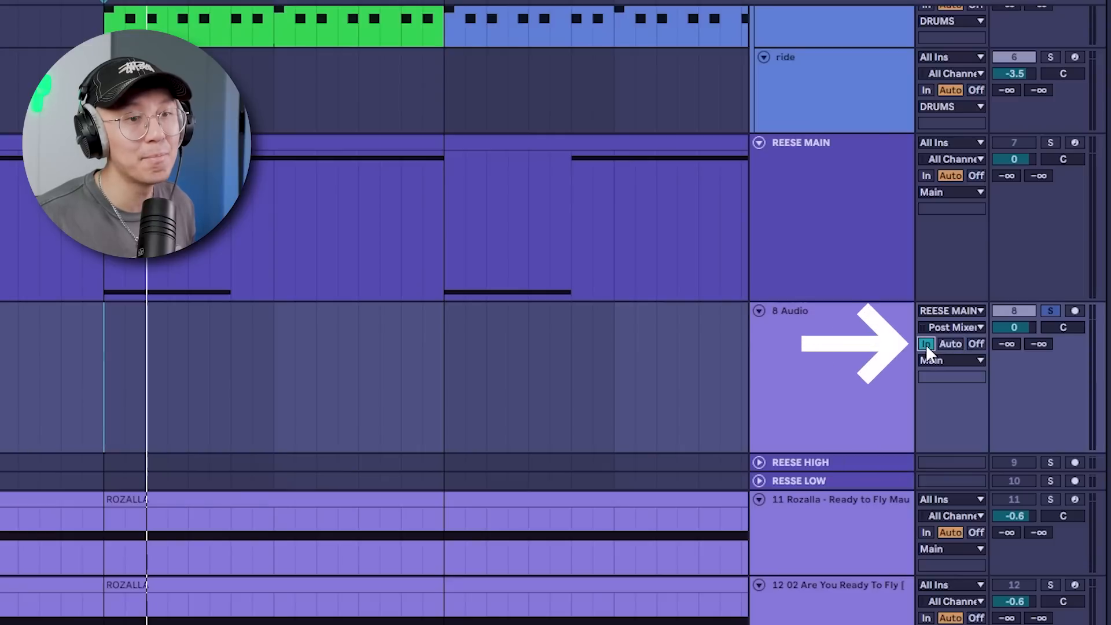
Step: Change the tap point of the 8 Audio track's REESE MAIN input to Pre FX
{"action": "left_click", "coordinate": [977, 327]}
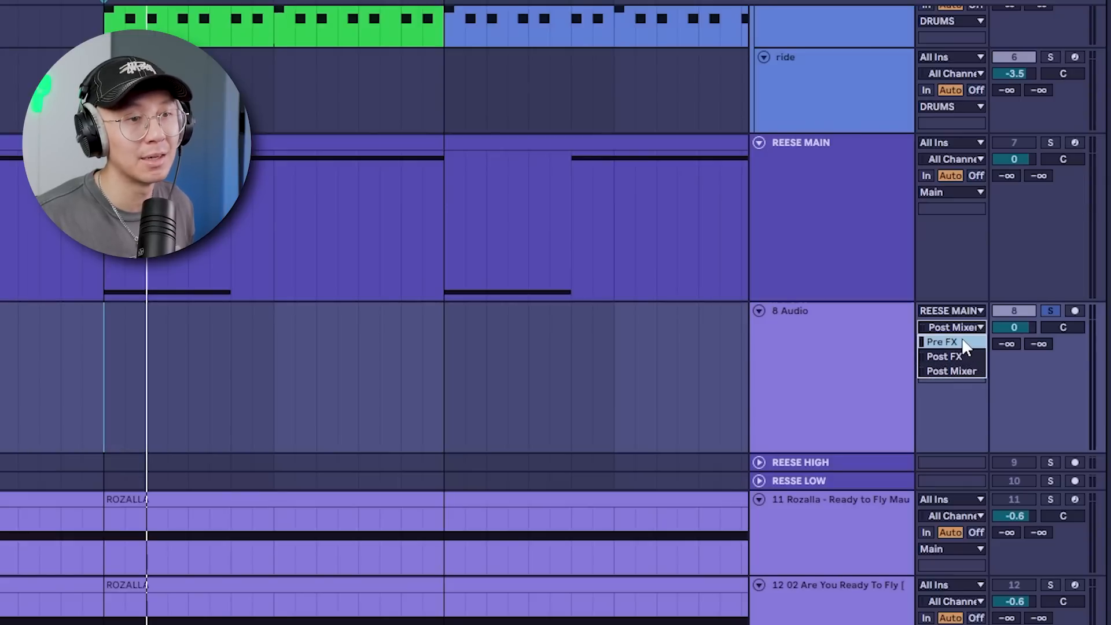
{"action": "left_click", "coordinate": [789, 236]}
{"action": "left_click", "coordinate": [789, 236]}
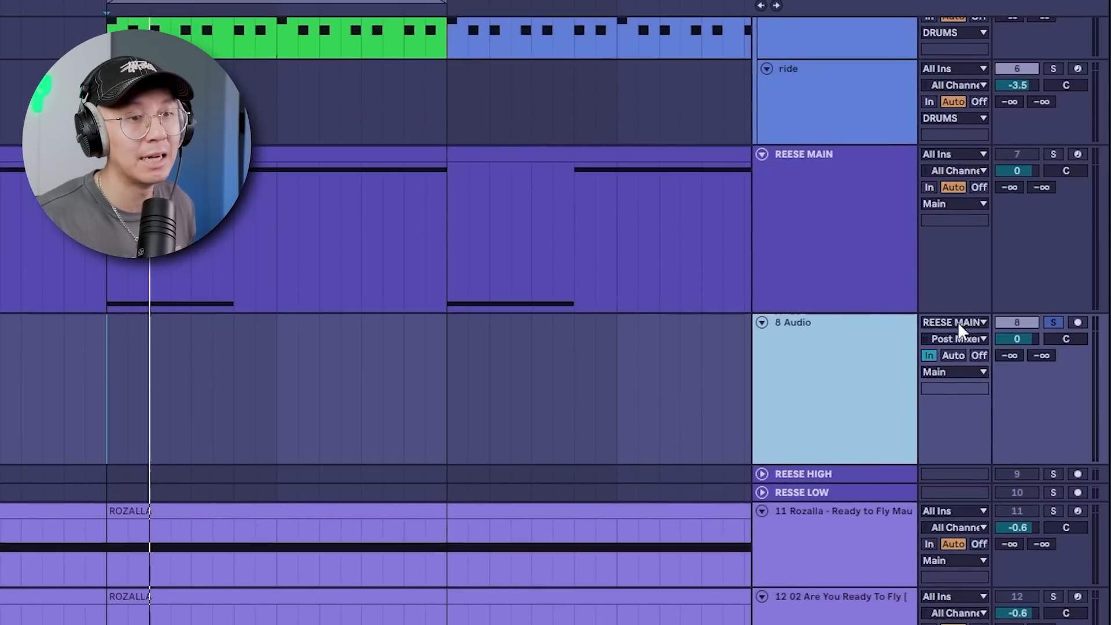
{"action": "left_click", "coordinate": [975, 338]}
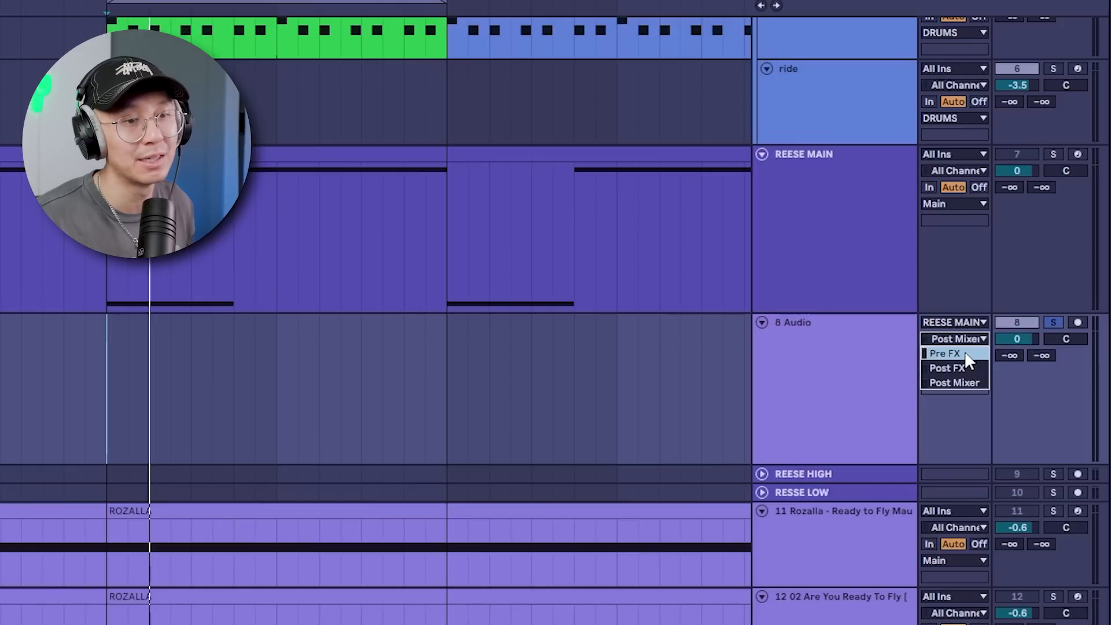
{"action": "left_click", "coordinate": [964, 352]}
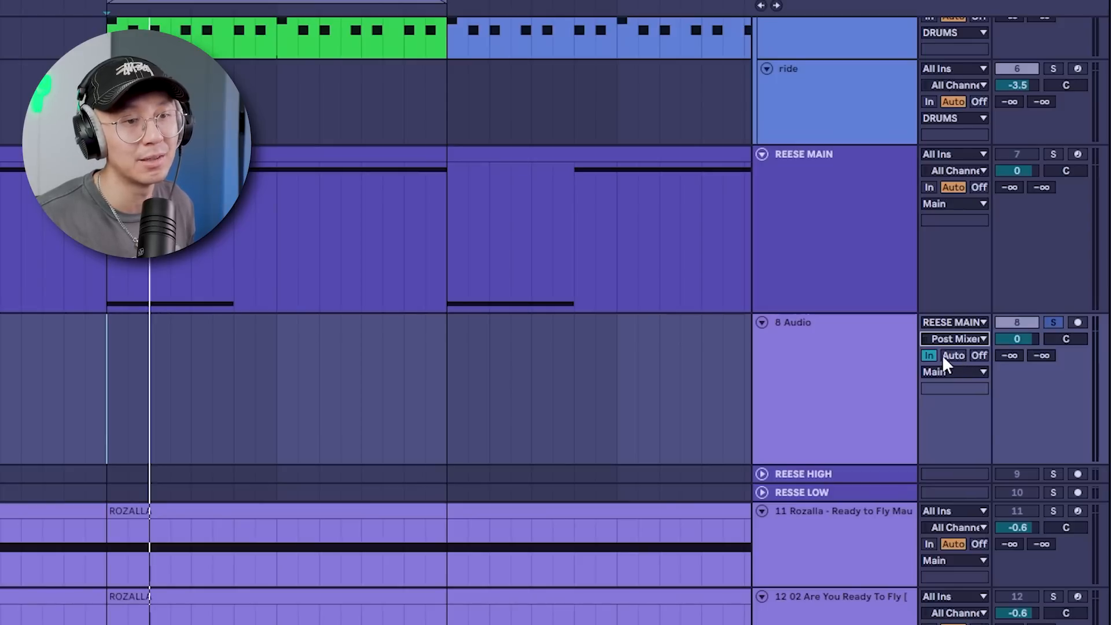
{"action": "left_click", "coordinate": [815, 370]}
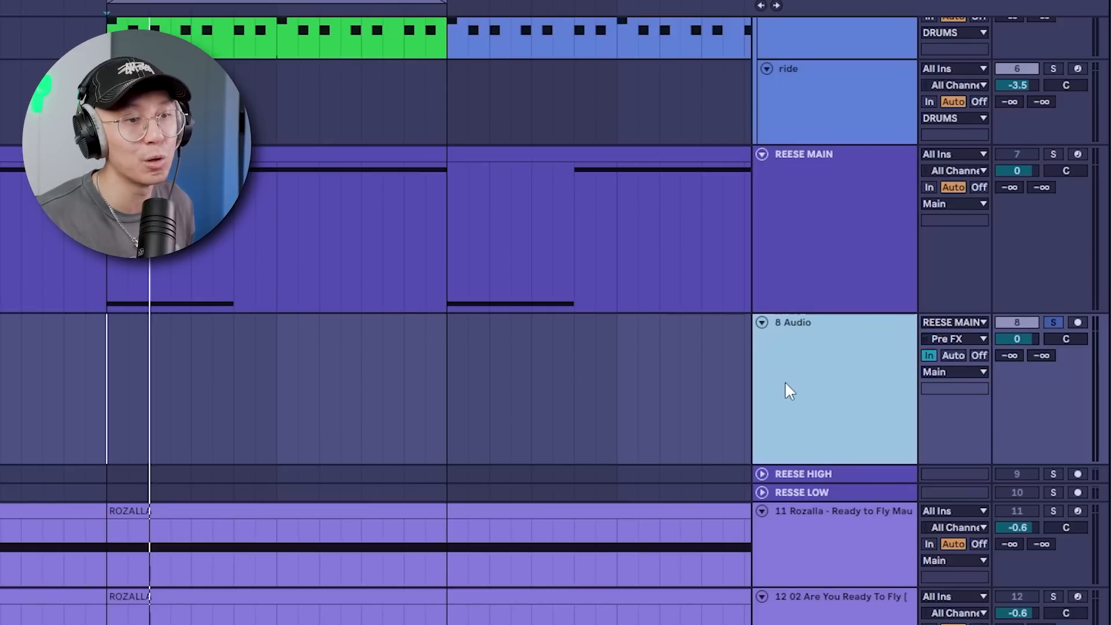
Step: Play back the reese signal routed through the 8 Audio track, and delete that track
{"action": "key", "text": "space"}
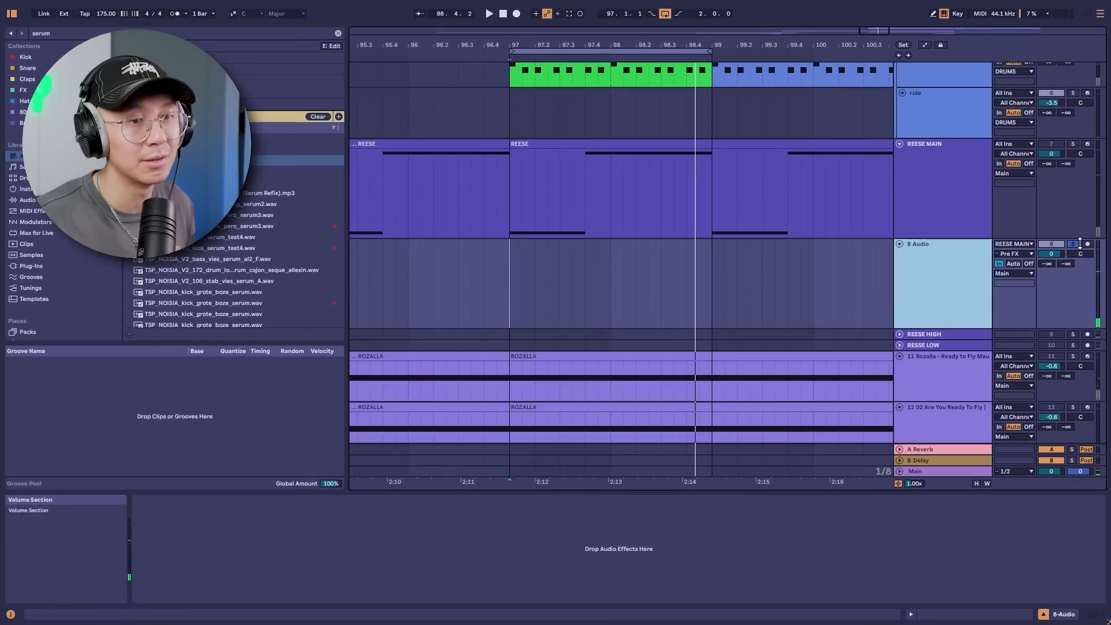
{"action": "key", "text": "Delete"}
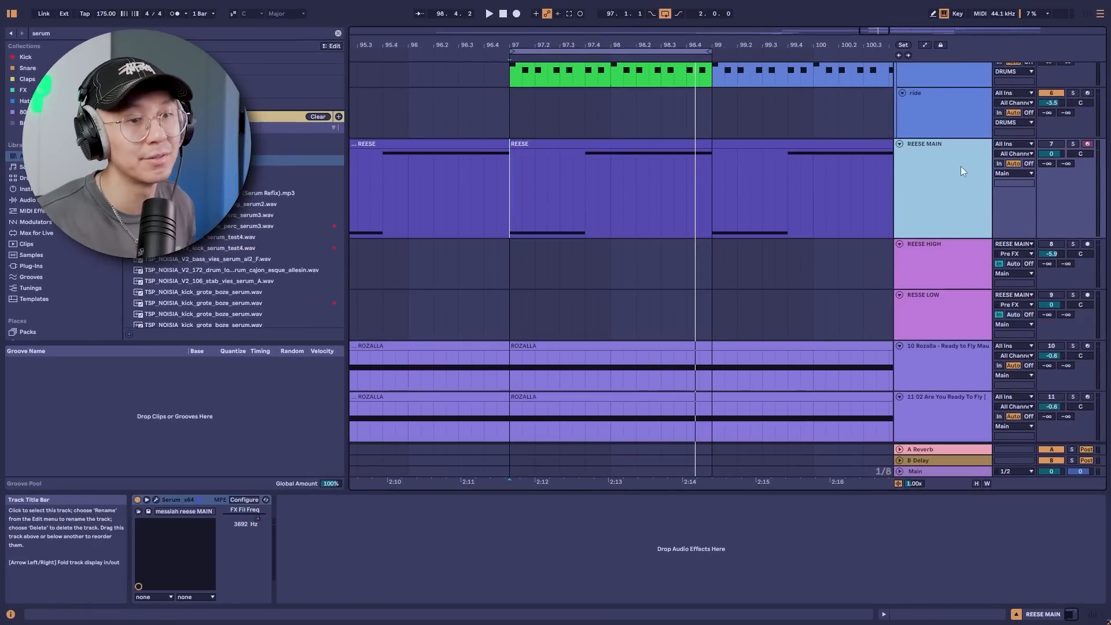
Step: Examine the device chains and input routing of the REESE HIGH, RESSE LOW and REESE MAIN tracks
{"action": "left_click", "coordinate": [918, 264]}
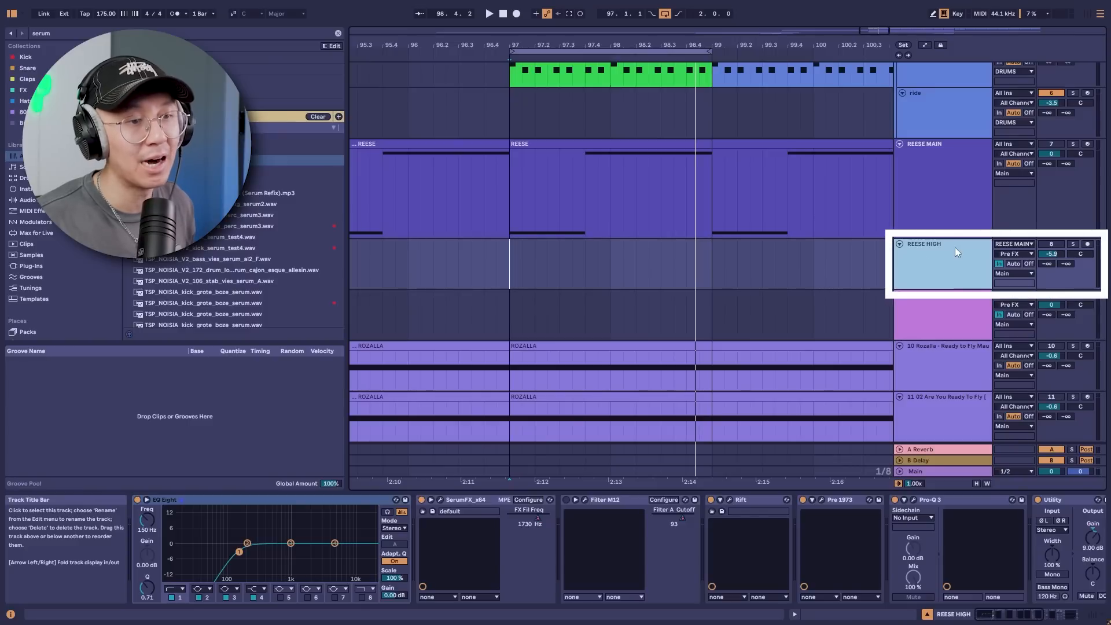
{"action": "left_click", "coordinate": [929, 307]}
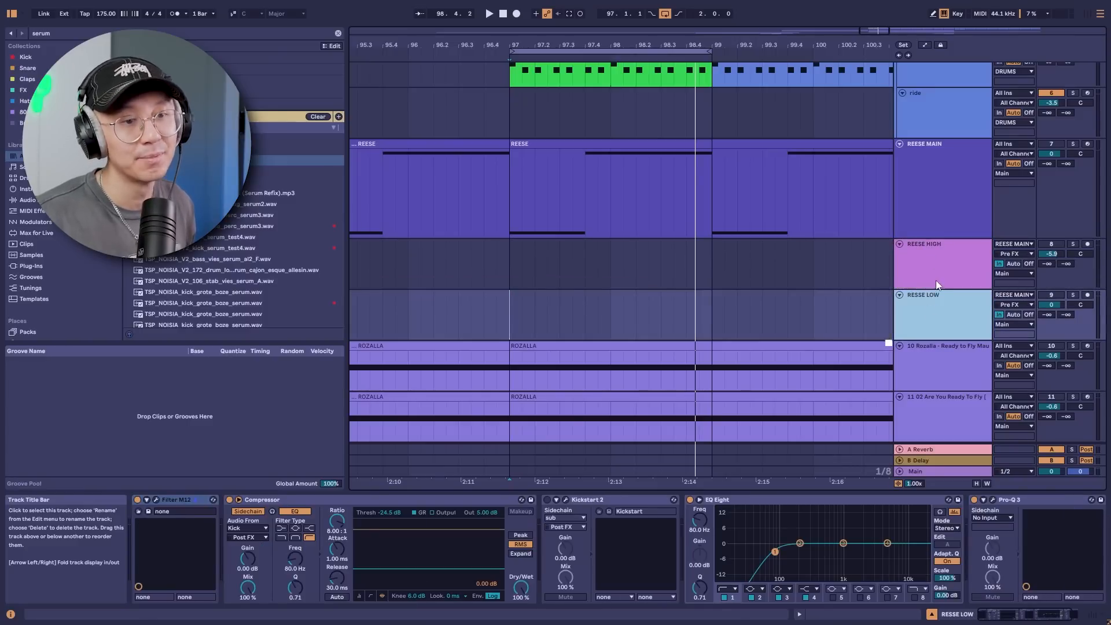
{"action": "left_click", "coordinate": [952, 157]}
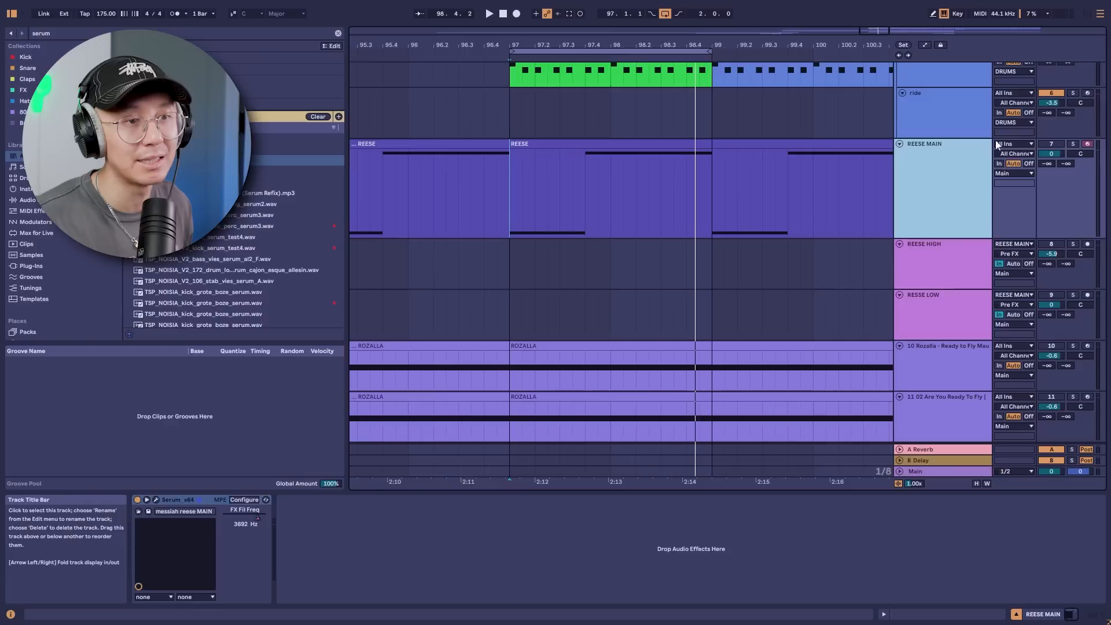
Step: Solo the RESSE LOW track and play it back from bar 97
{"action": "left_click", "coordinate": [940, 259]}
{"action": "left_click", "coordinate": [944, 311]}
{"action": "left_click", "coordinate": [946, 272]}
{"action": "left_click", "coordinate": [946, 312]}
{"action": "left_click", "coordinate": [1052, 295]}
{"action": "left_click", "coordinate": [1074, 296]}
{"action": "key", "text": "space"}
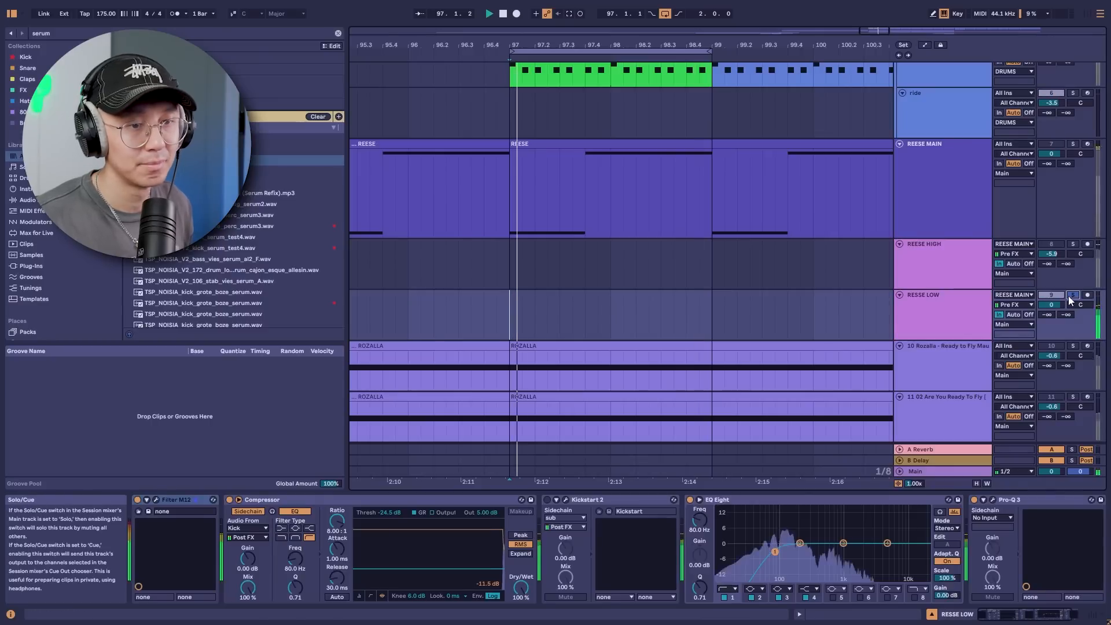
{"action": "left_click", "coordinate": [935, 315]}
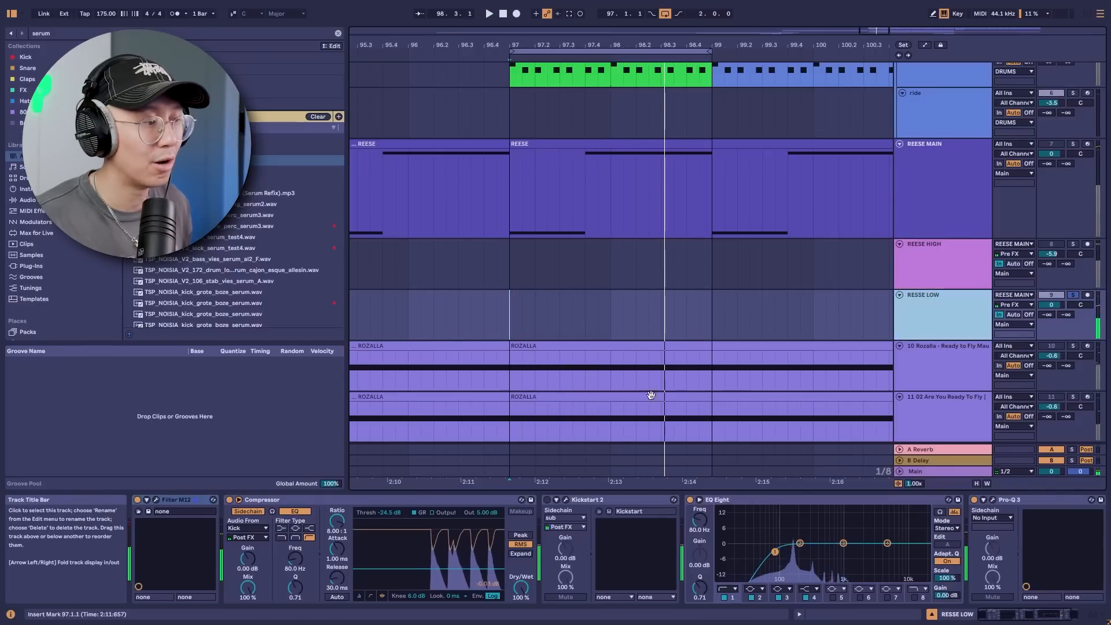
Step: Inspect the Filter M12 and EQ Eight on the RESSE LOW track while playing back the soloed low reese
{"action": "left_click", "coordinate": [155, 501]}
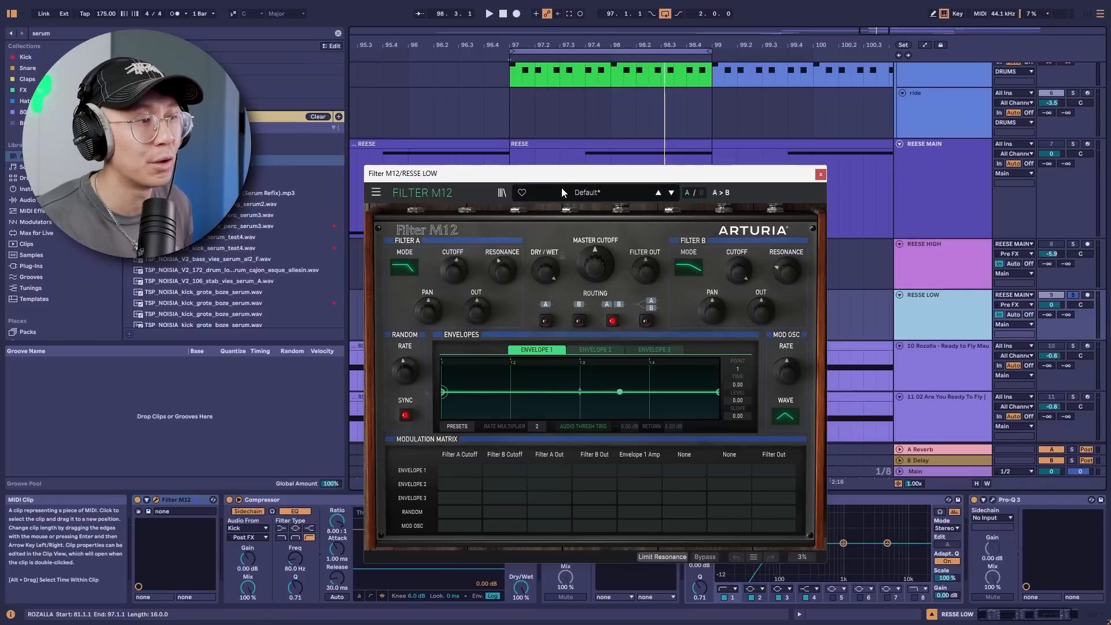
{"action": "key", "text": "space"}
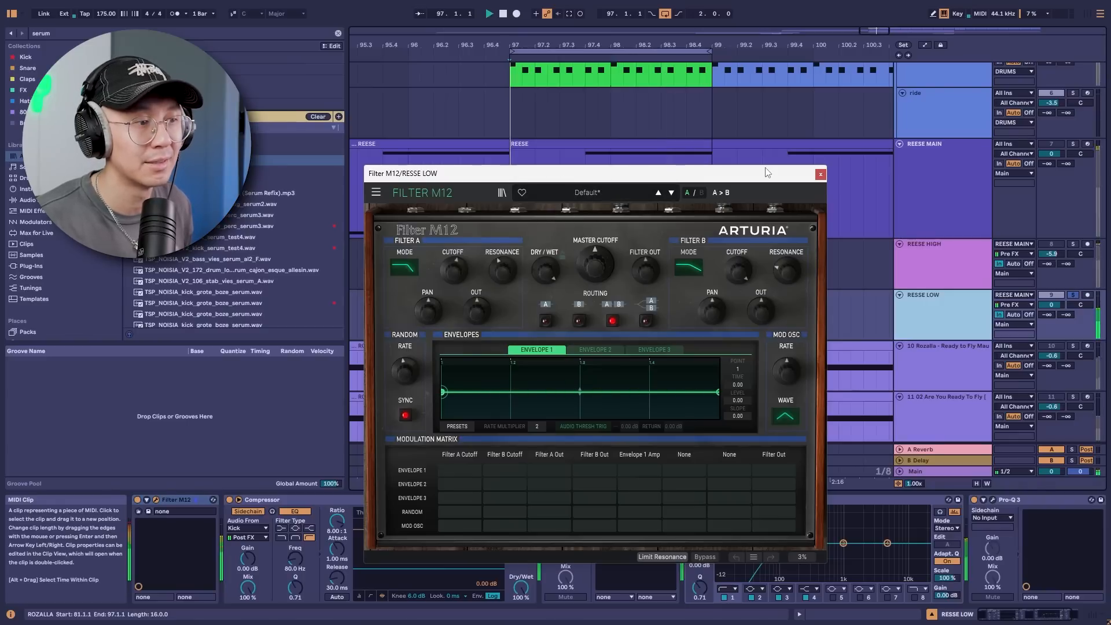
{"action": "left_click", "coordinate": [821, 174]}
{"action": "key", "text": "space"}
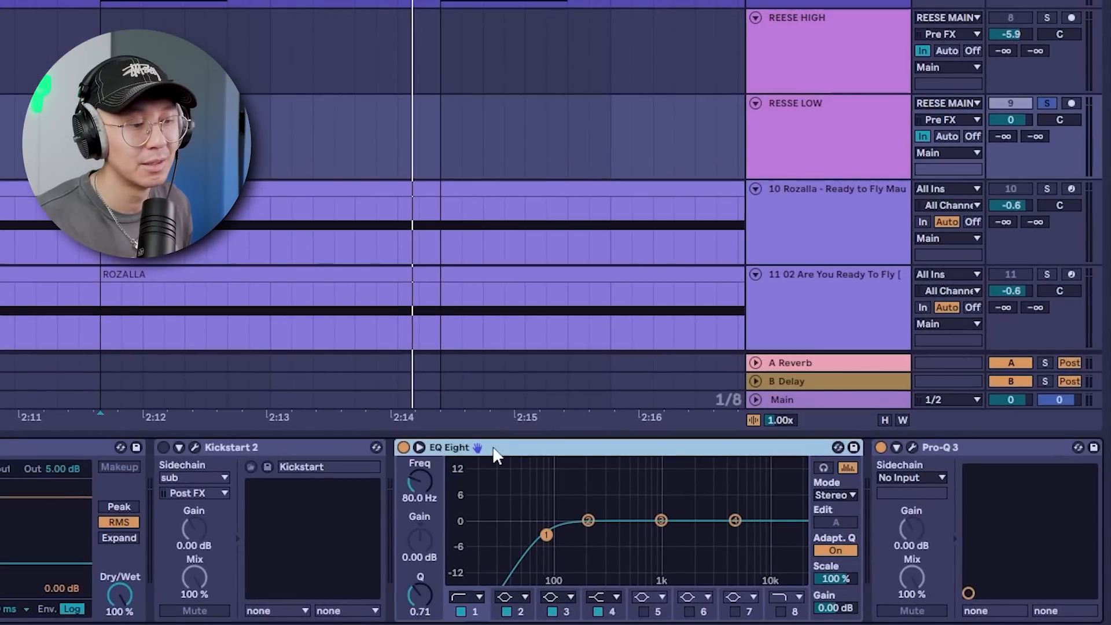
{"action": "key", "text": "space"}
{"action": "key", "text": "space"}
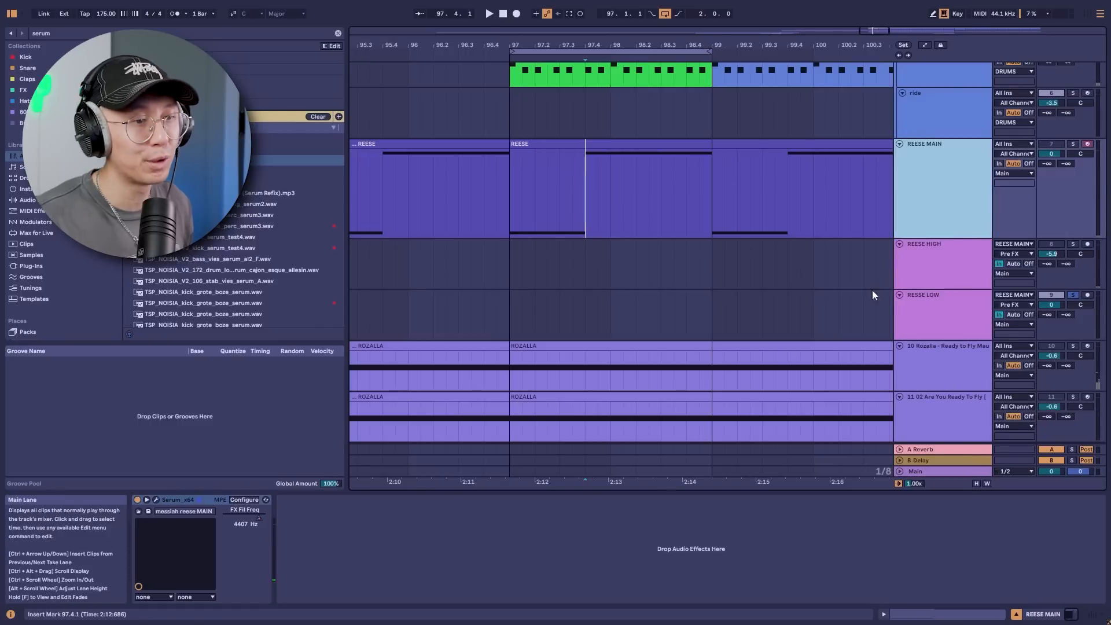
Step: Open Pro-Q 3 on the RESSE LOW track, inspect its dynamic bell band during playback, and close the plug-in
{"action": "left_click", "coordinate": [949, 324]}
{"action": "left_click", "coordinate": [994, 499]}
{"action": "left_click_drag", "start_coordinate": [717, 161], "coordinate": [718, 181]}
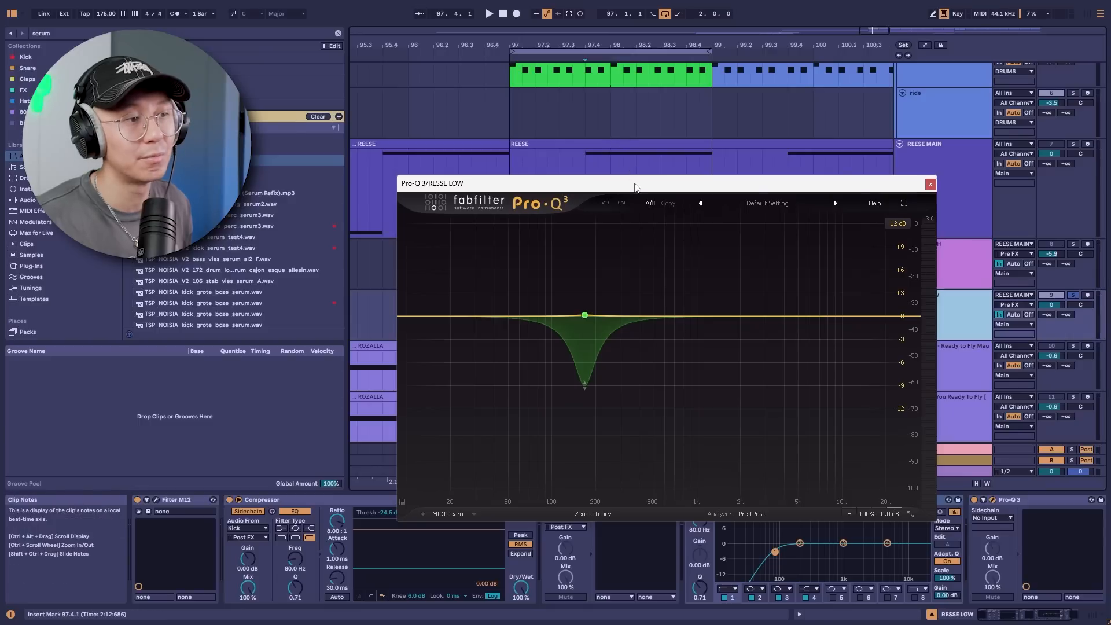
{"action": "mouse_move", "coordinate": [588, 316]}
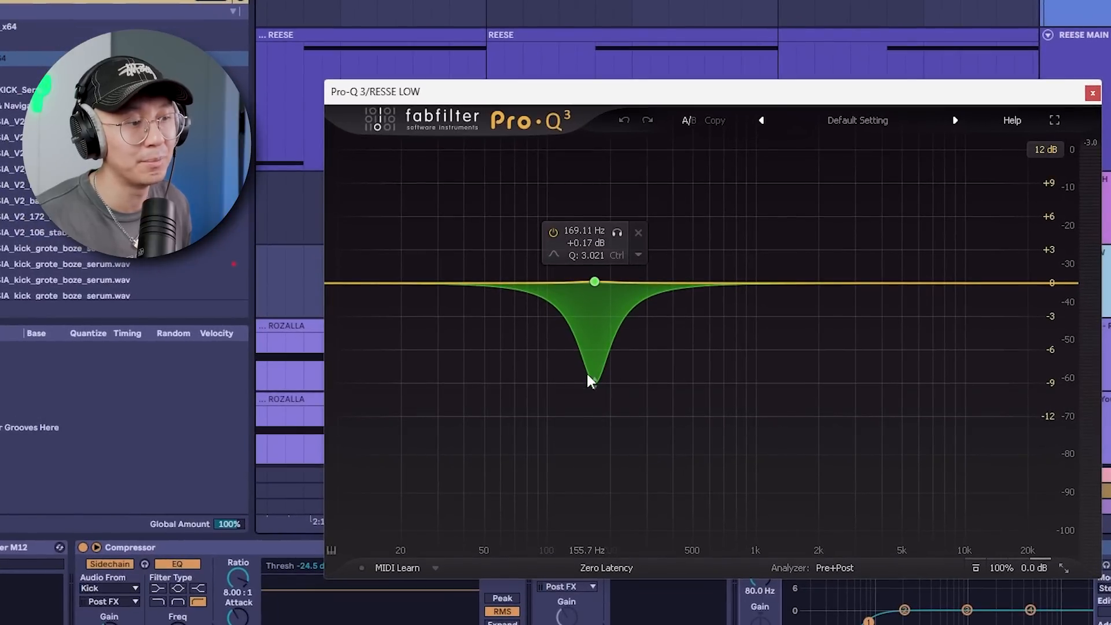
{"action": "left_click", "coordinate": [595, 282]}
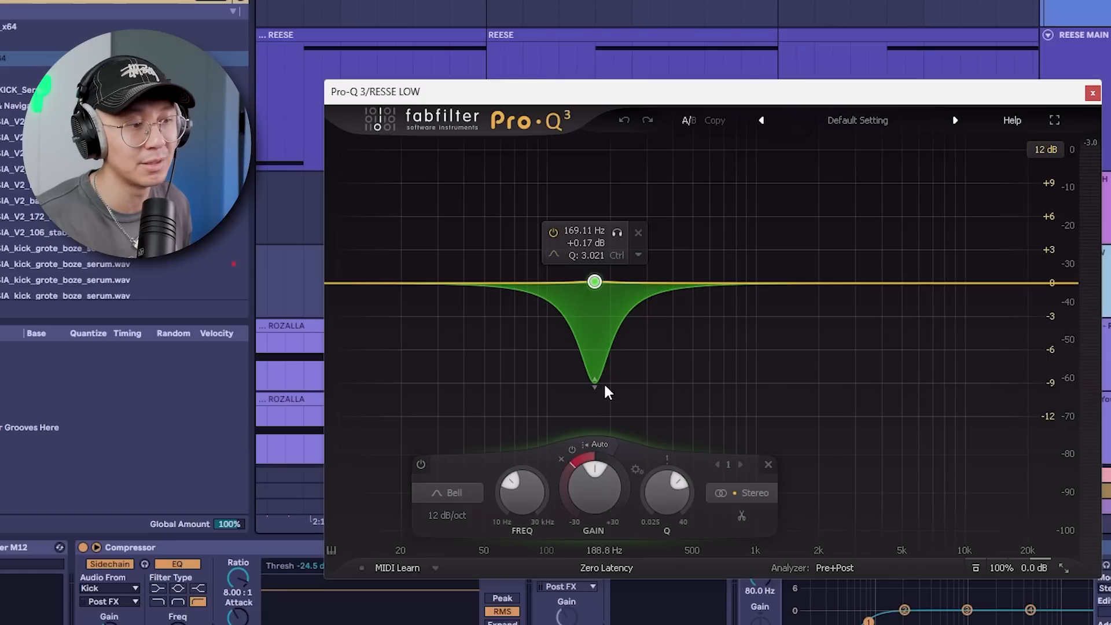
{"action": "key", "text": "space"}
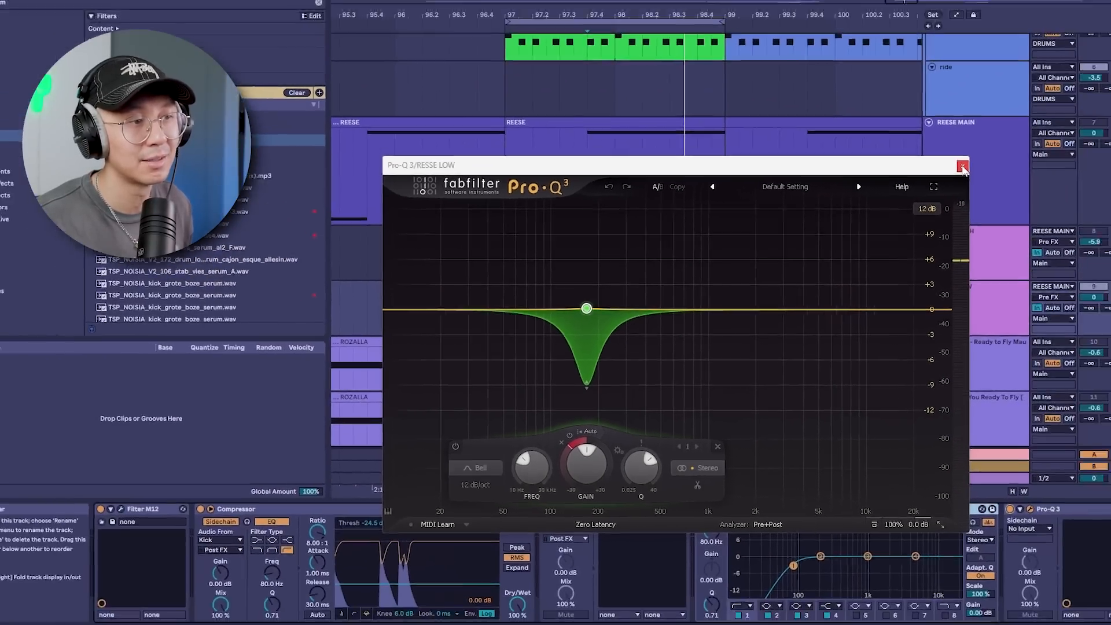
{"action": "left_click", "coordinate": [1092, 91]}
Step: Solo the REESE HIGH track, switch on its EQ Eight, and play back the result
{"action": "left_click", "coordinate": [977, 250]}
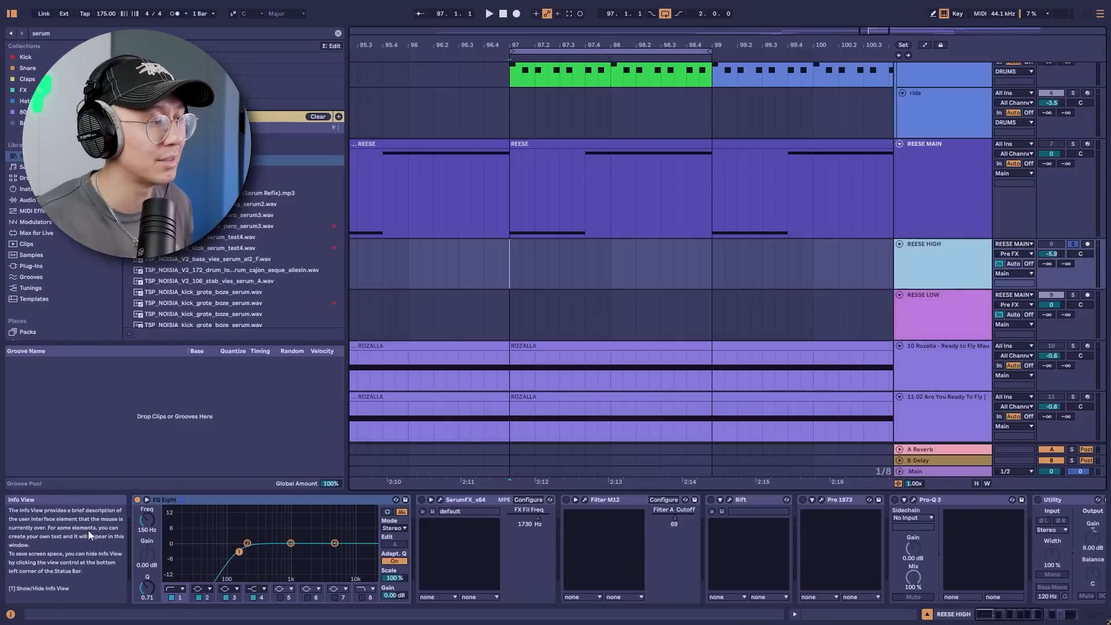
{"action": "left_click", "coordinate": [168, 499]}
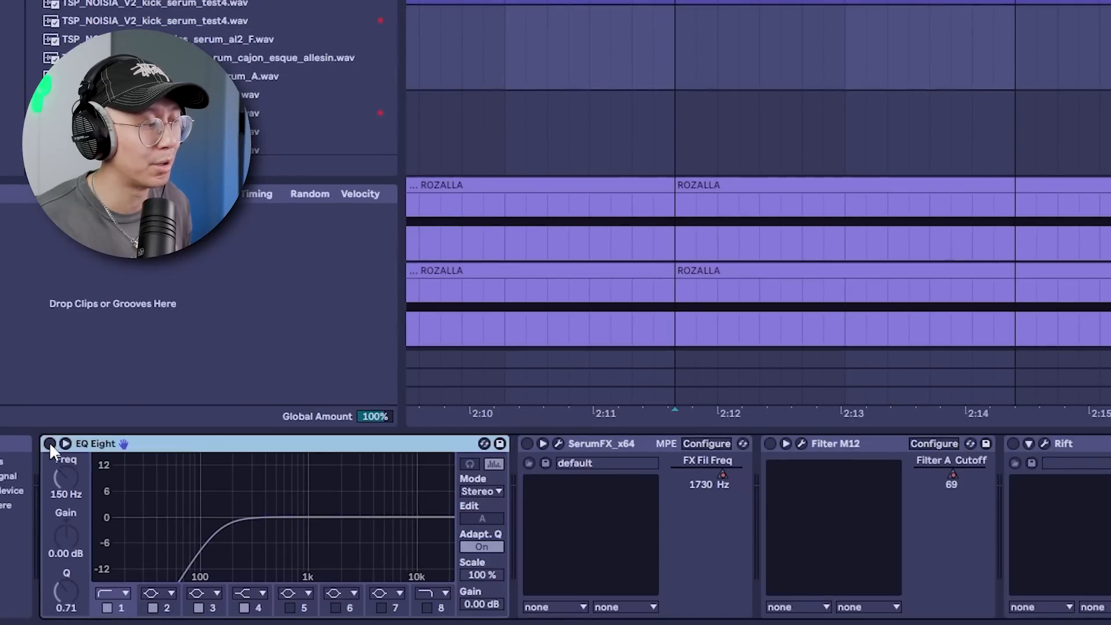
{"action": "left_click", "coordinate": [49, 443]}
{"action": "key", "text": "space"}
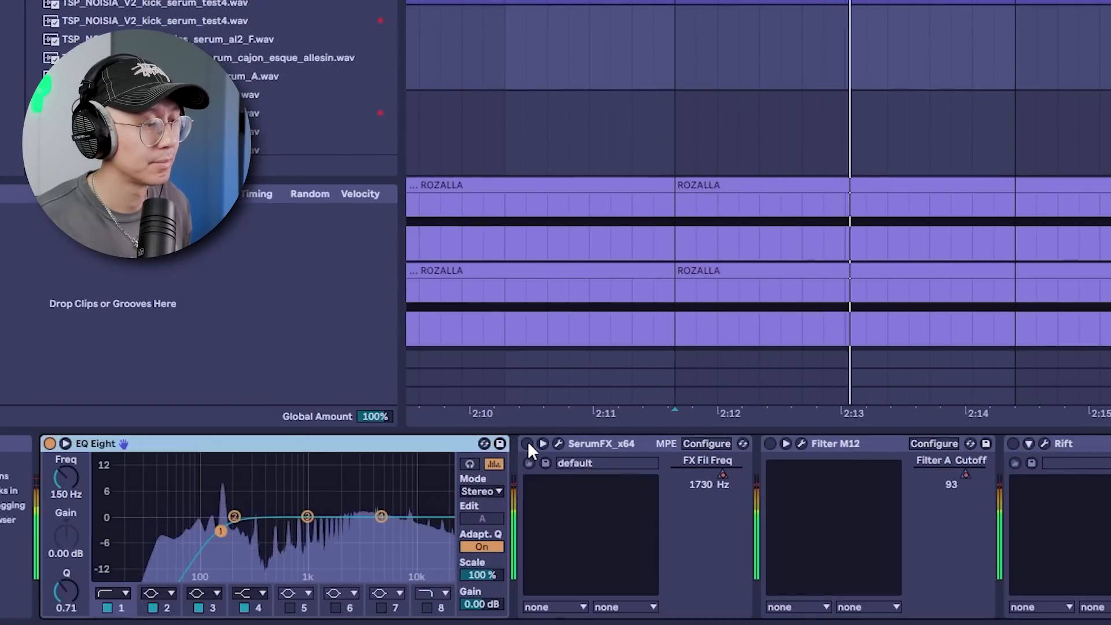
Step: Inspect the SerumFX chorus and the Rift distortion settings on the REESE HIGH track with playback
{"action": "left_click", "coordinate": [558, 443]}
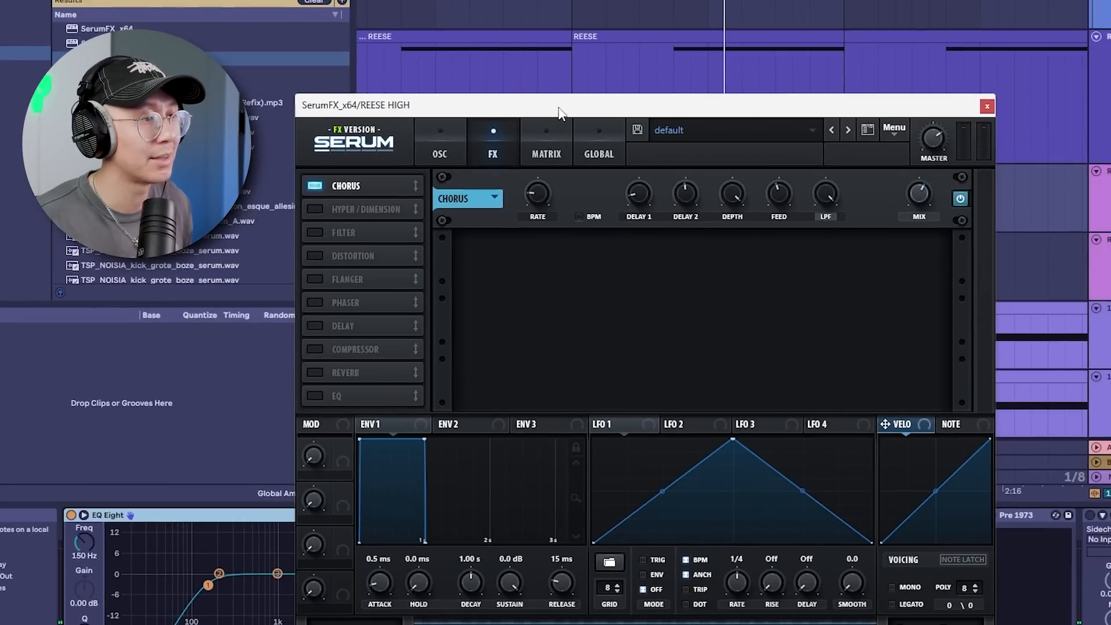
{"action": "left_click_drag", "start_coordinate": [559, 111], "coordinate": [618, 1]}
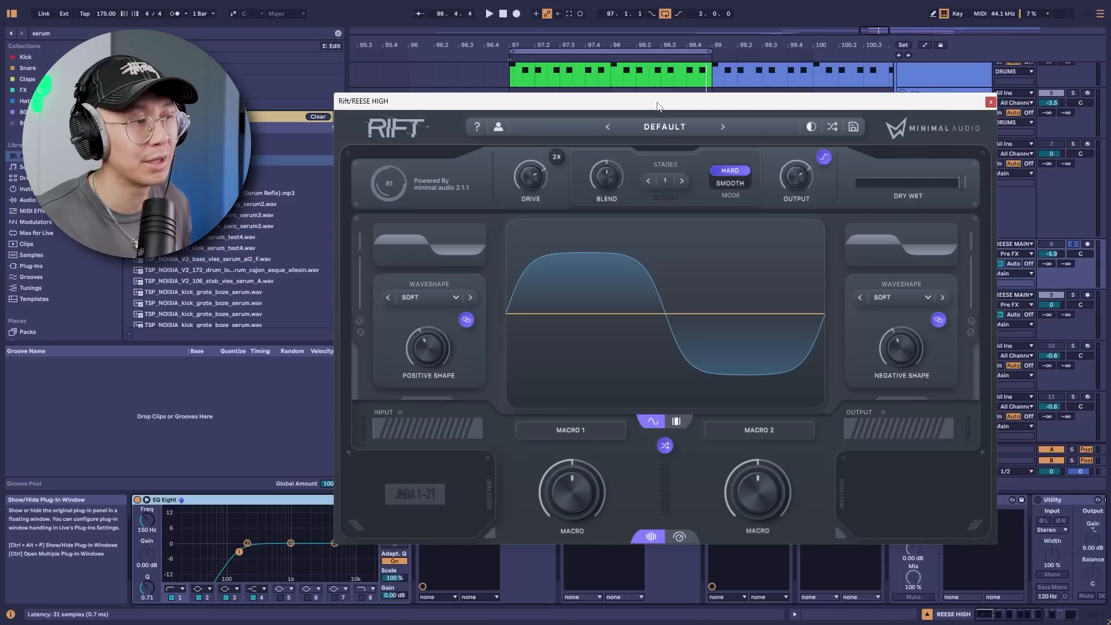
{"action": "key", "text": "space"}
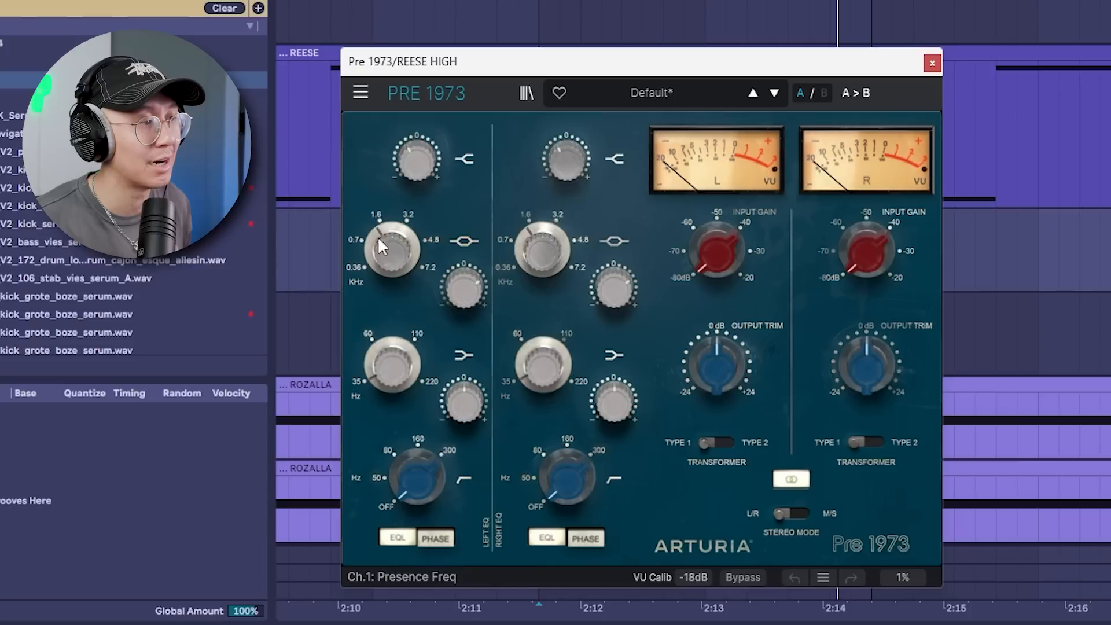
Step: Examine the presence frequency on REESE HIGH's Pre 1973, audition the preamp, and close the plug-in
{"action": "mouse_move", "coordinate": [379, 234]}
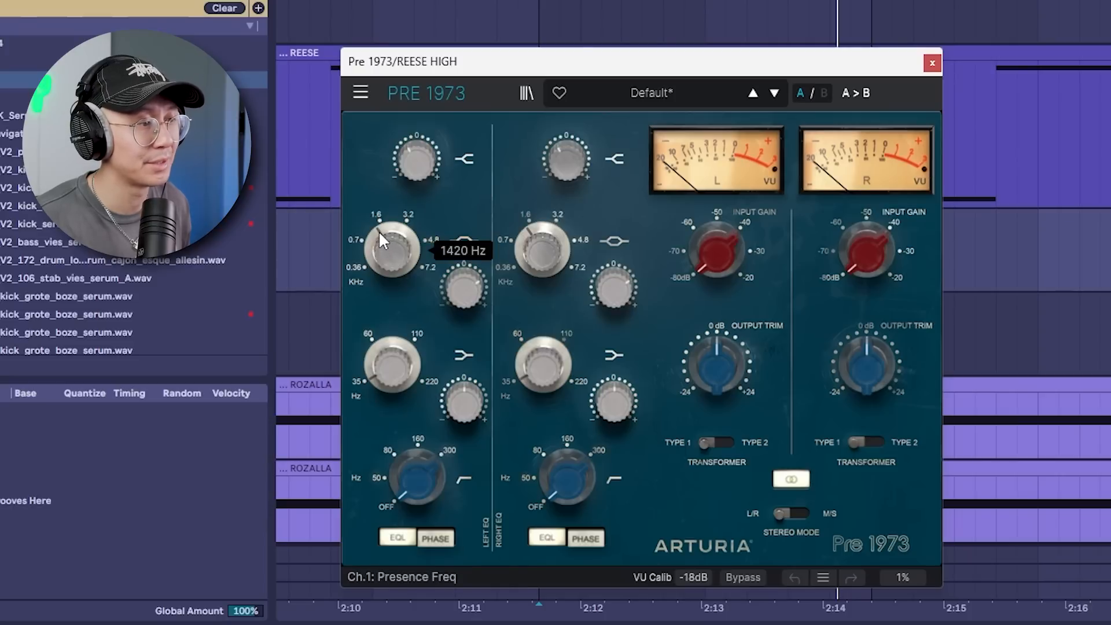
{"action": "key", "text": "space"}
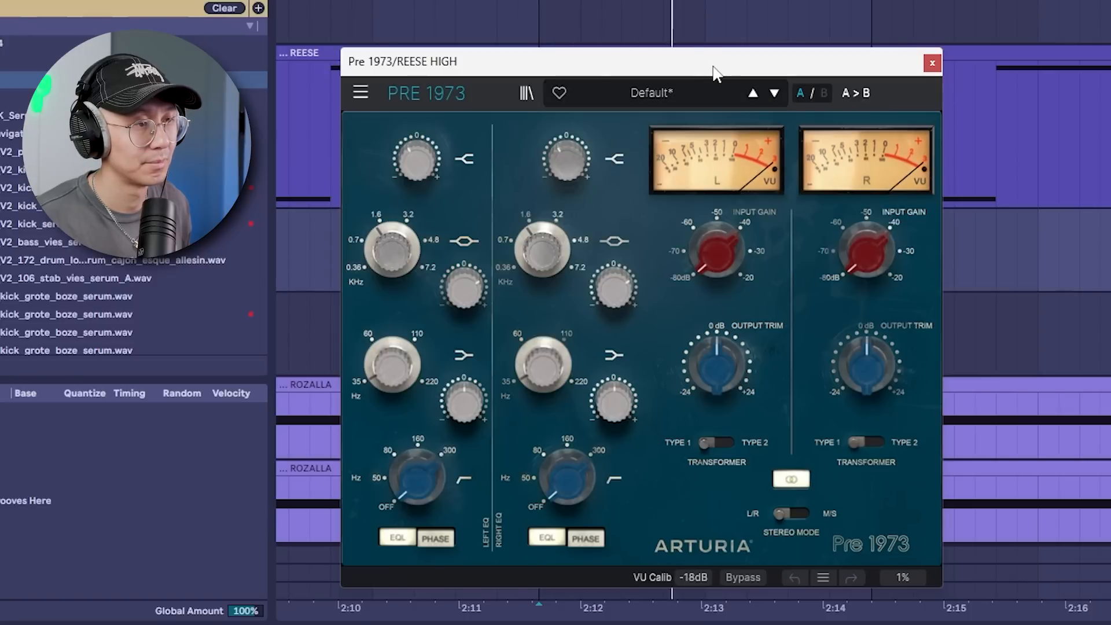
{"action": "key", "text": "space"}
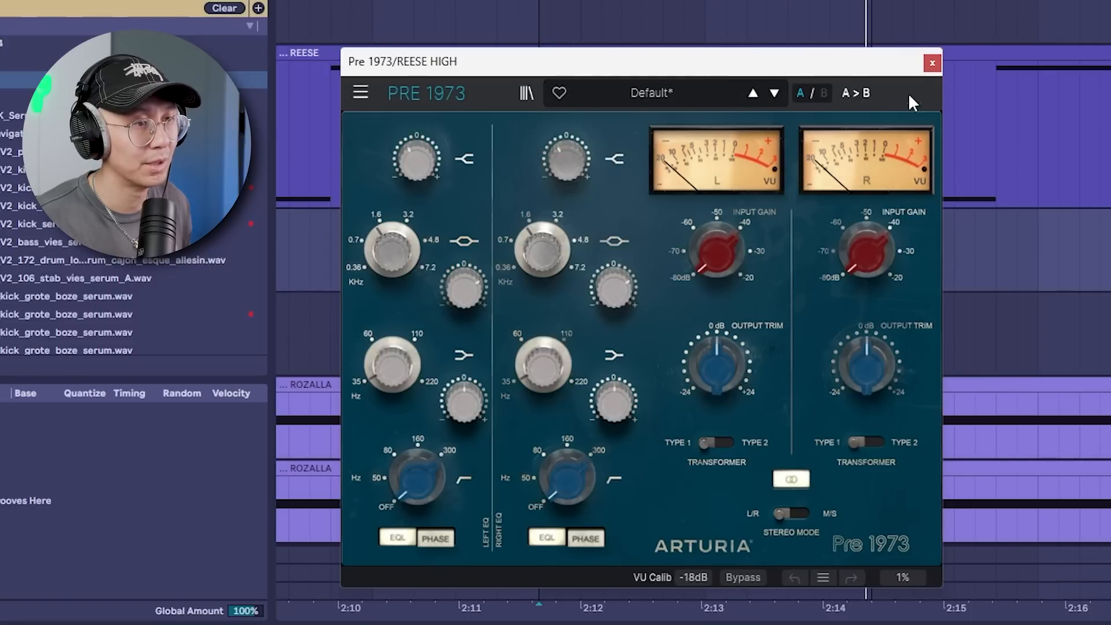
{"action": "left_click", "coordinate": [932, 63]}
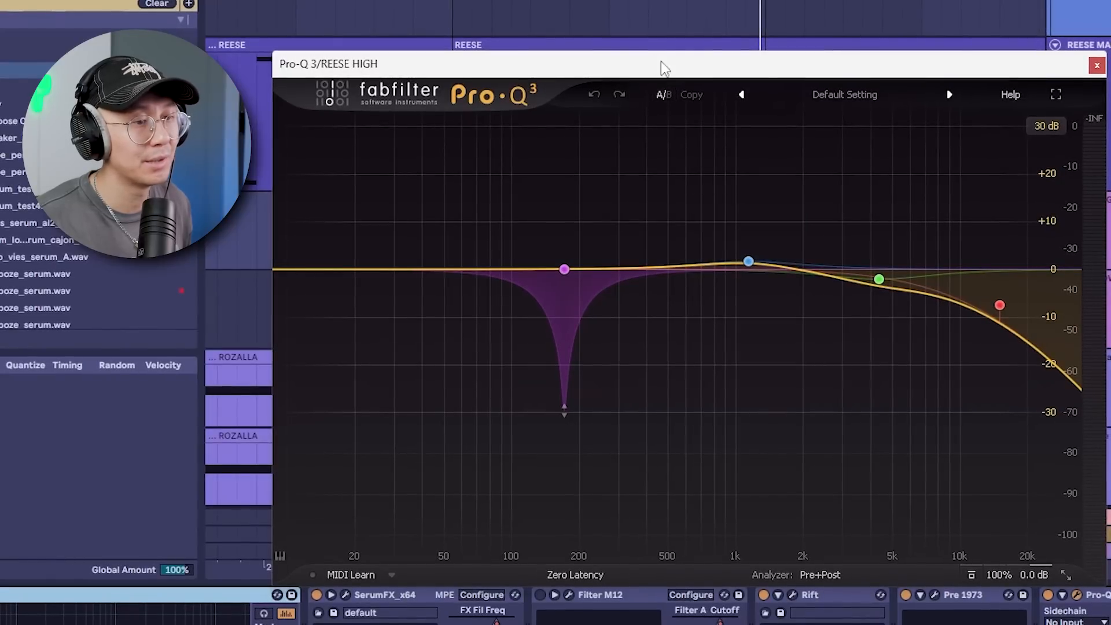
Step: Examine the high cut and the dynamic 172 Hz bell band in REESE HIGH's Pro-Q 3 during playback
{"action": "mouse_move", "coordinate": [971, 256]}
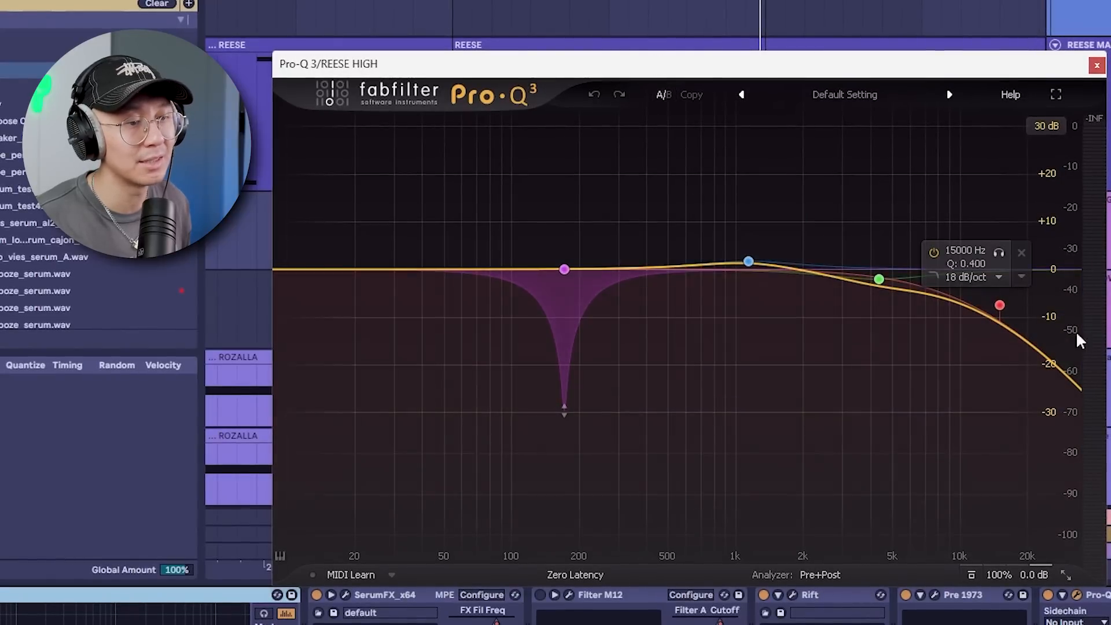
{"action": "mouse_move", "coordinate": [577, 311]}
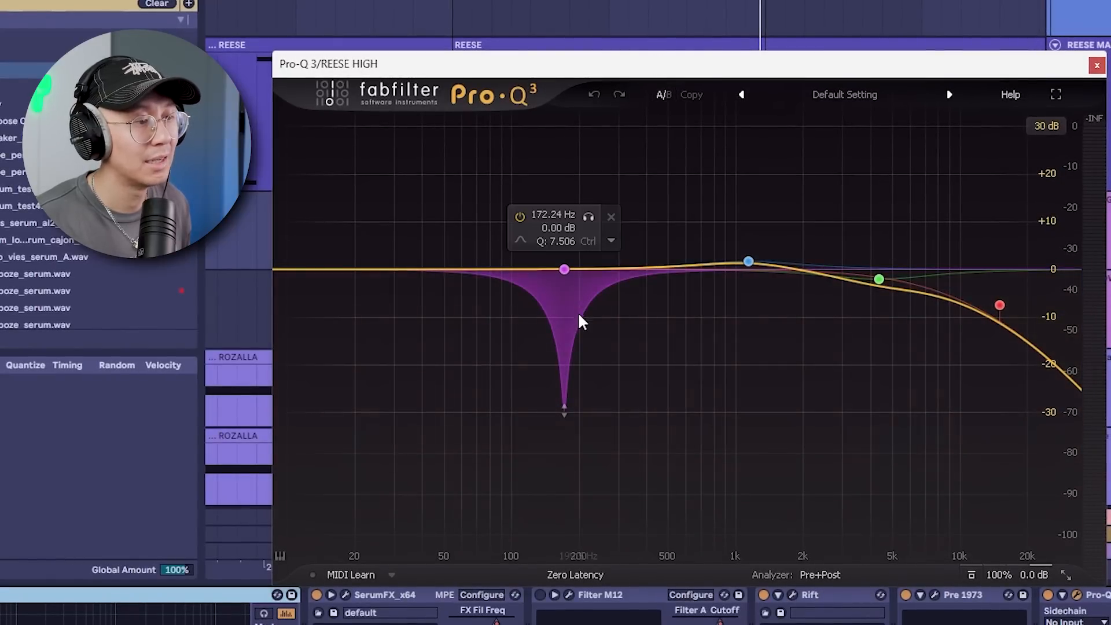
{"action": "left_click", "coordinate": [565, 271]}
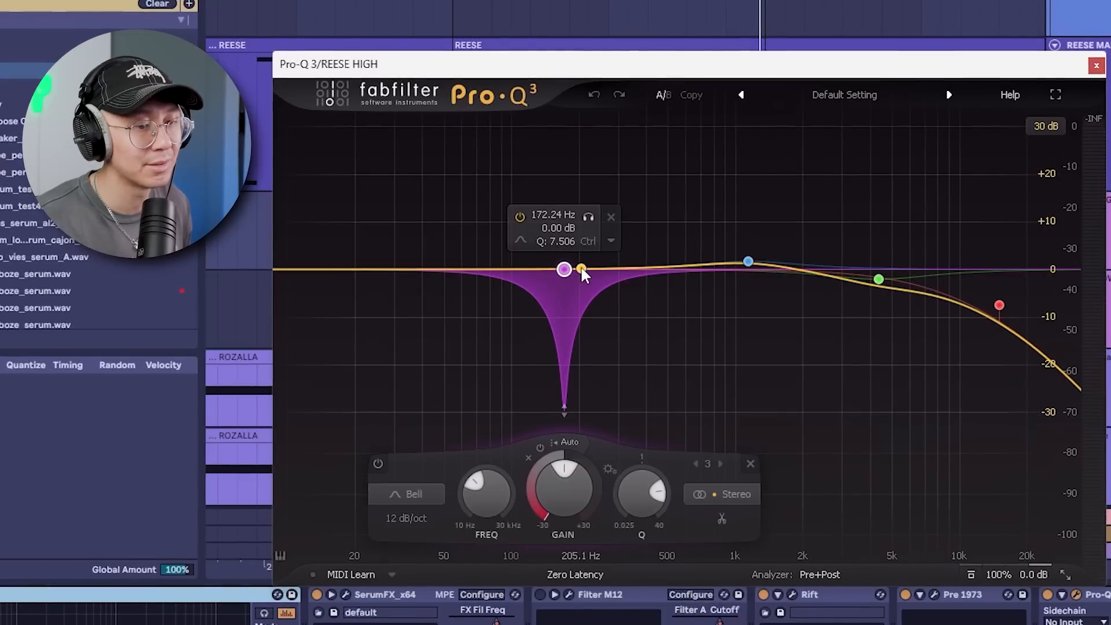
{"action": "key", "text": "space"}
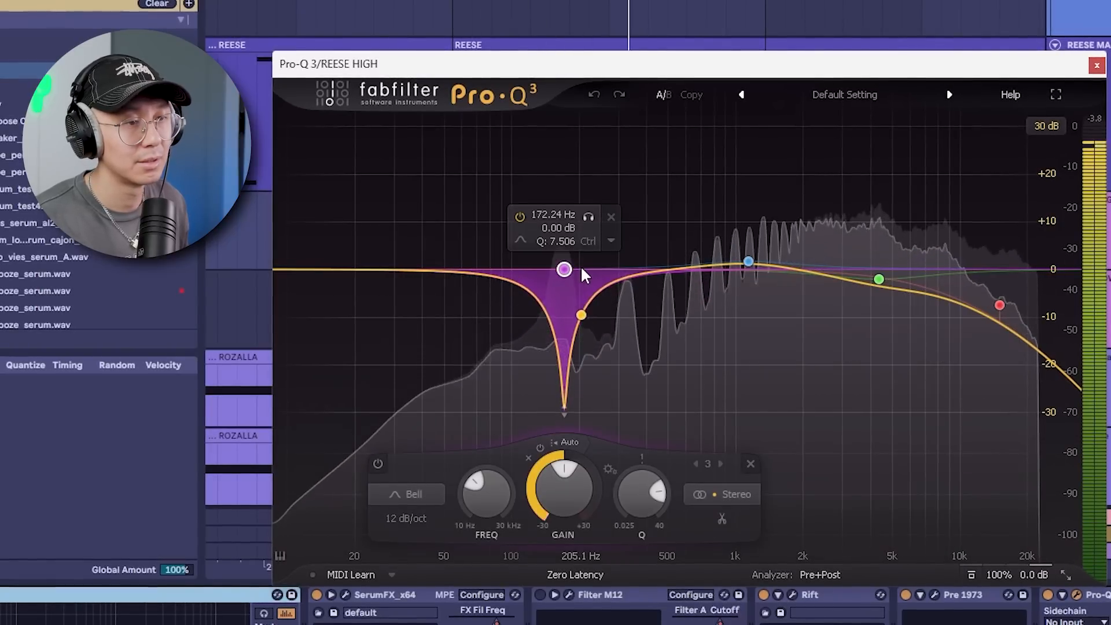
{"action": "left_click", "coordinate": [979, 128]}
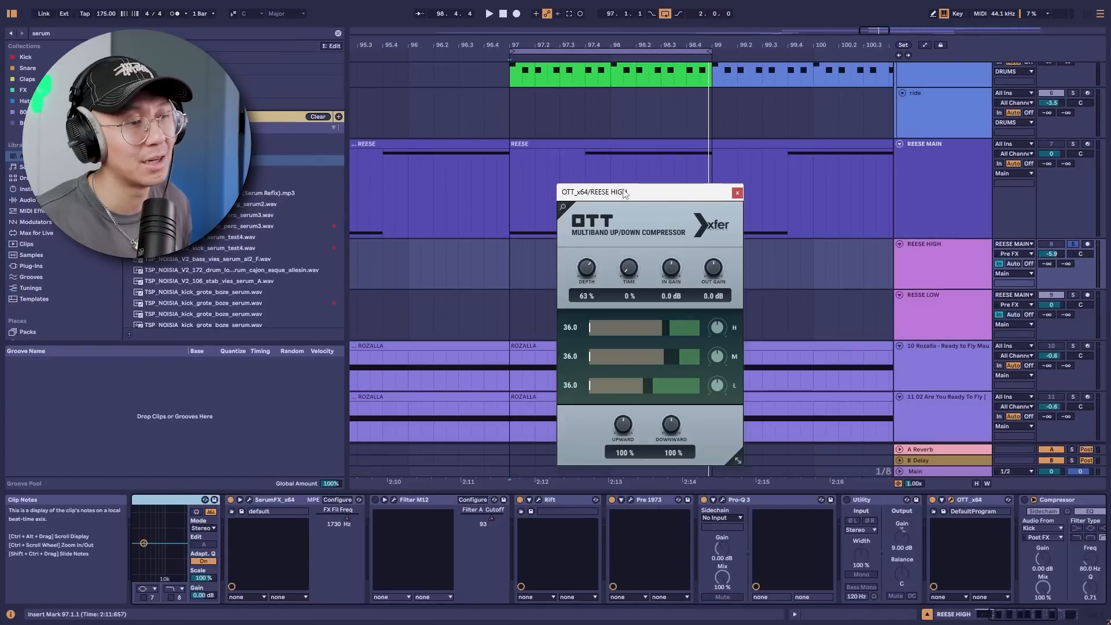
Step: Audition the REESE HIGH track with OTT, and play back the full drop with both reese layers from bar 97
{"action": "key", "text": "space"}
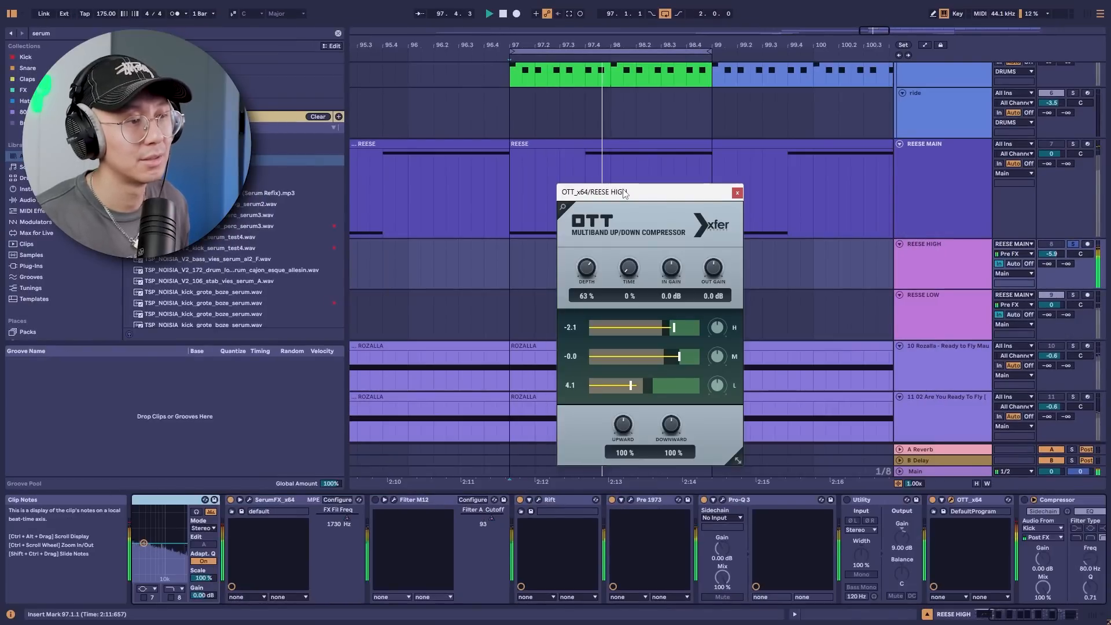
{"action": "key", "text": "space"}
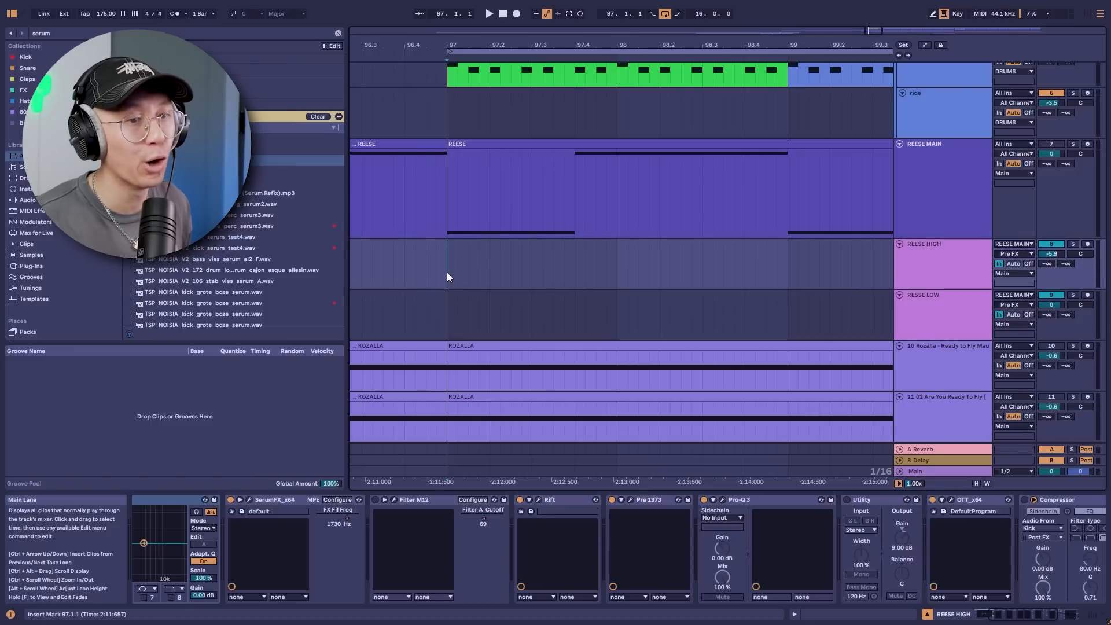
{"action": "key", "text": "space"}
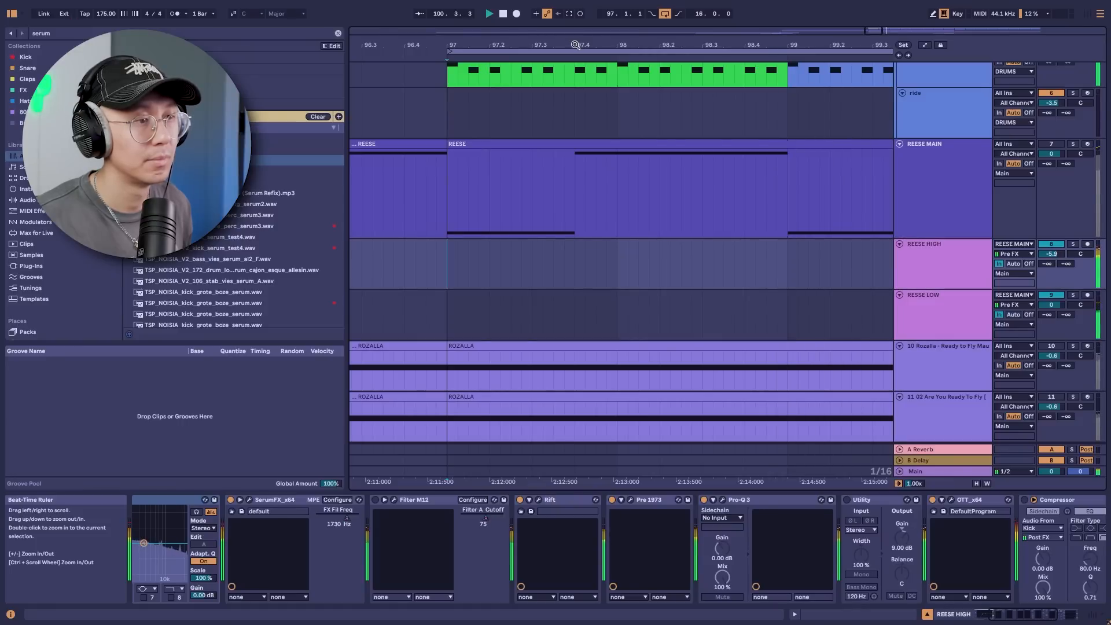
{"action": "key", "text": "space"}
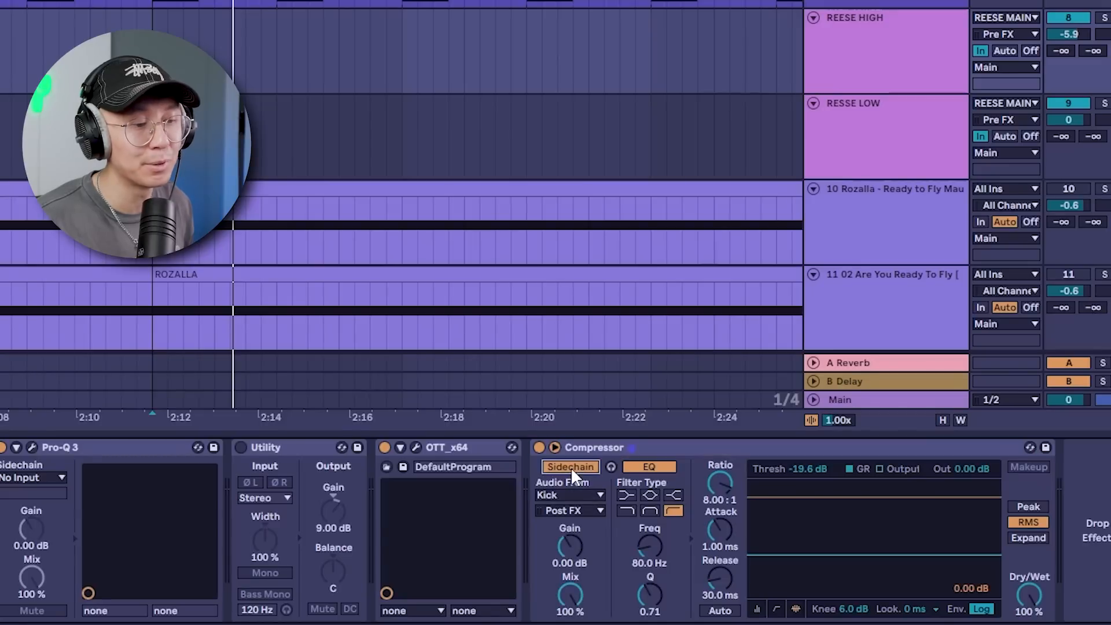
Step: Choose Kick as the sidechain source of REESE HIGH's Compressor and play back the drop
{"action": "left_click", "coordinate": [599, 497]}
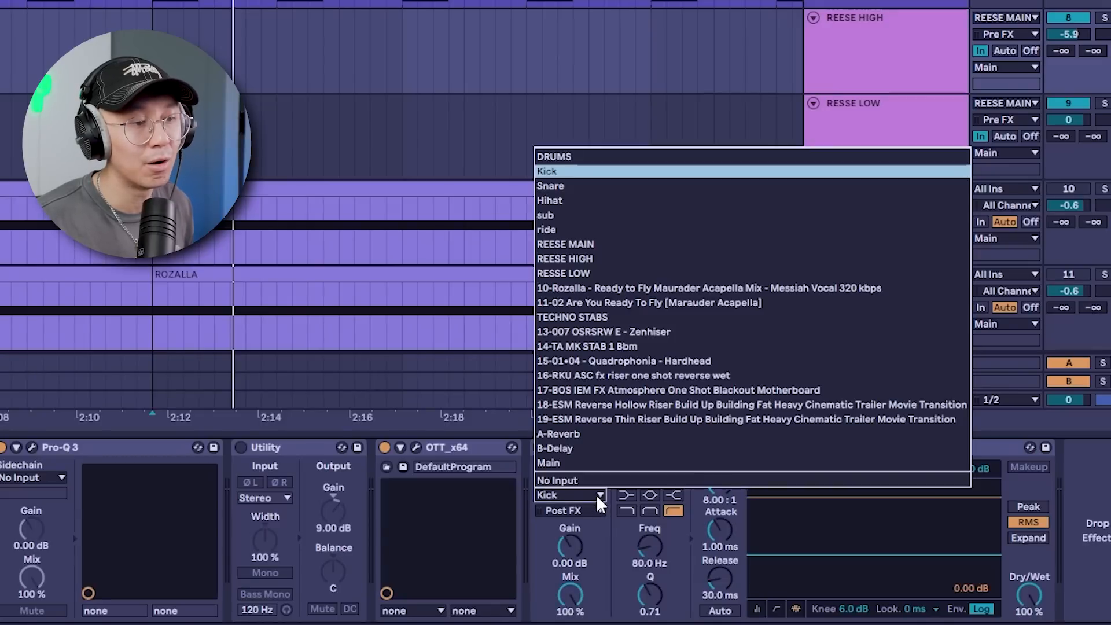
{"action": "left_click", "coordinate": [617, 175]}
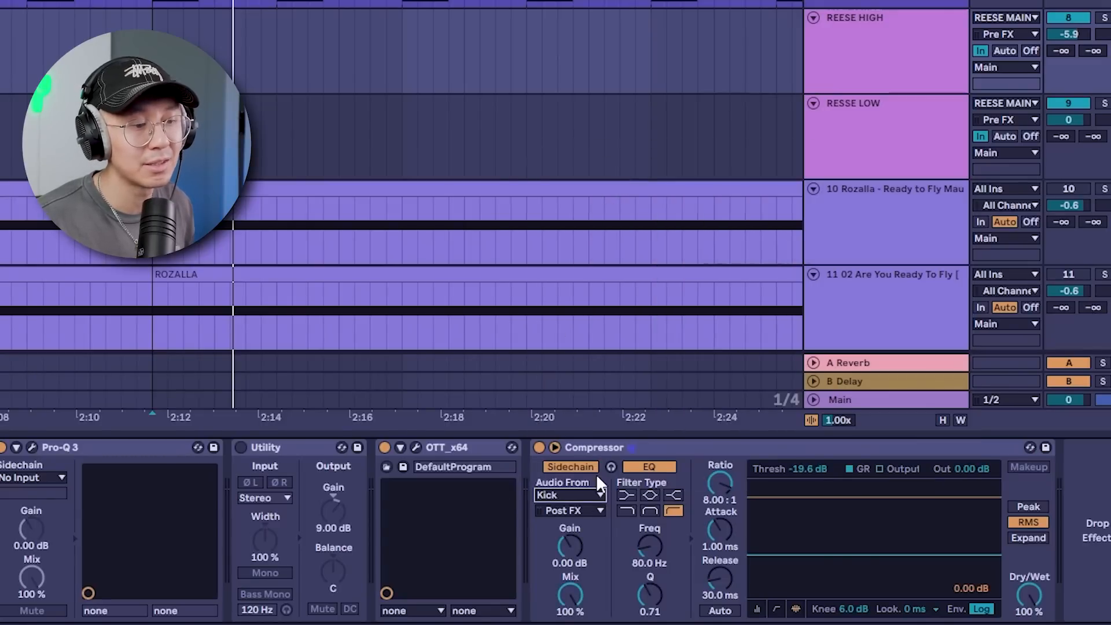
{"action": "left_click", "coordinate": [678, 457]}
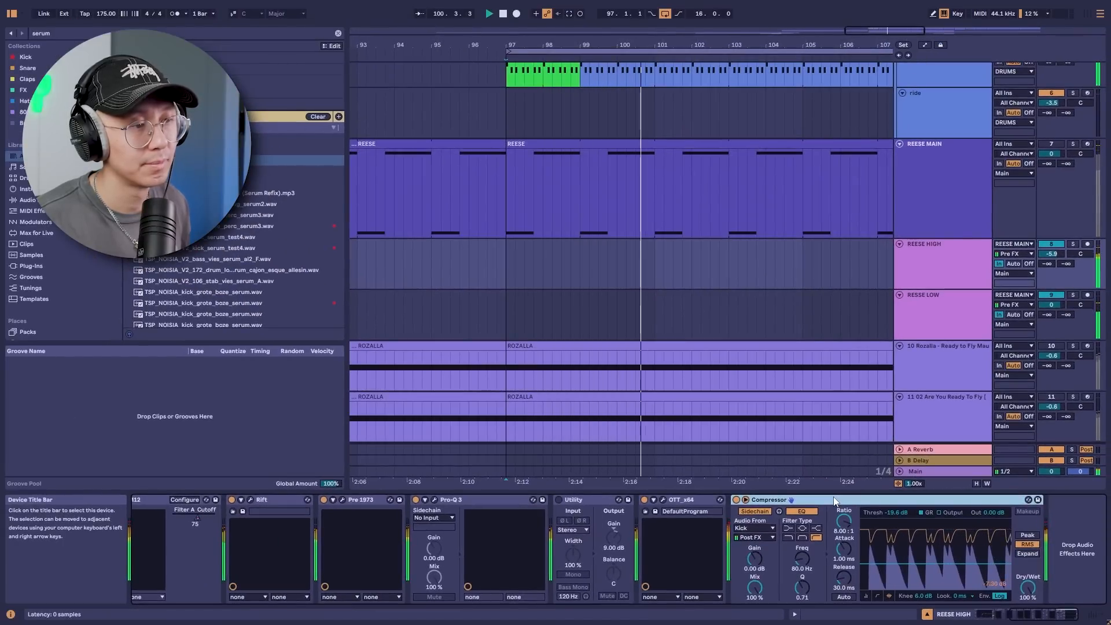
{"action": "key", "text": "space"}
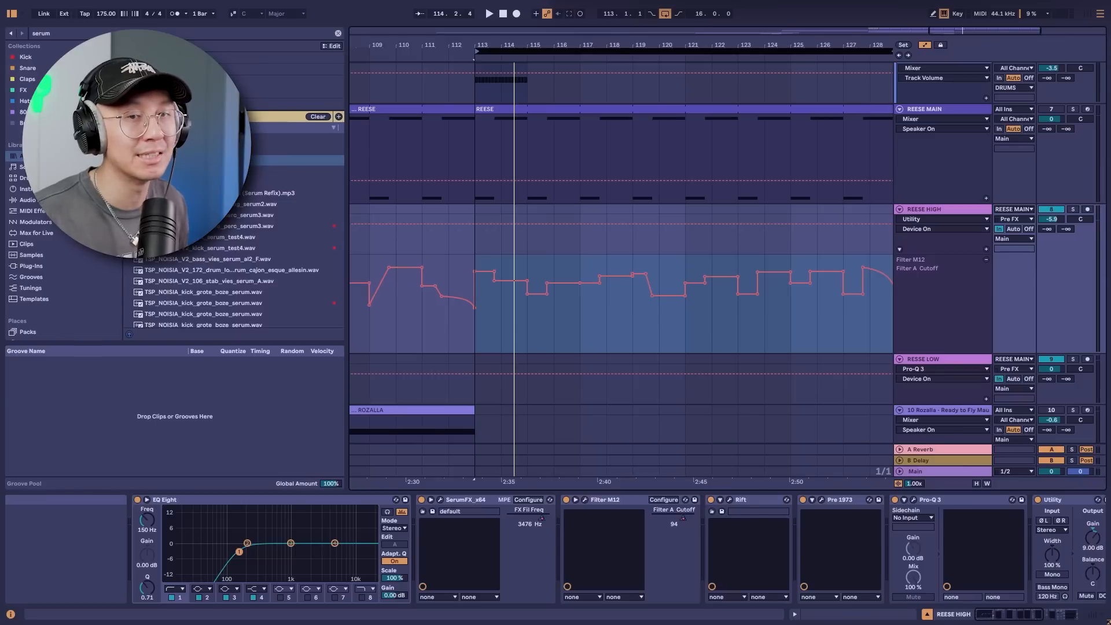
Step: Review REESE HIGH's Filter A Cutoff automation across bars 113 to 129 and open its Filter M12
{"action": "scroll", "coordinate": [694, 145], "scroll_direction": "right", "scroll_amount": 2}
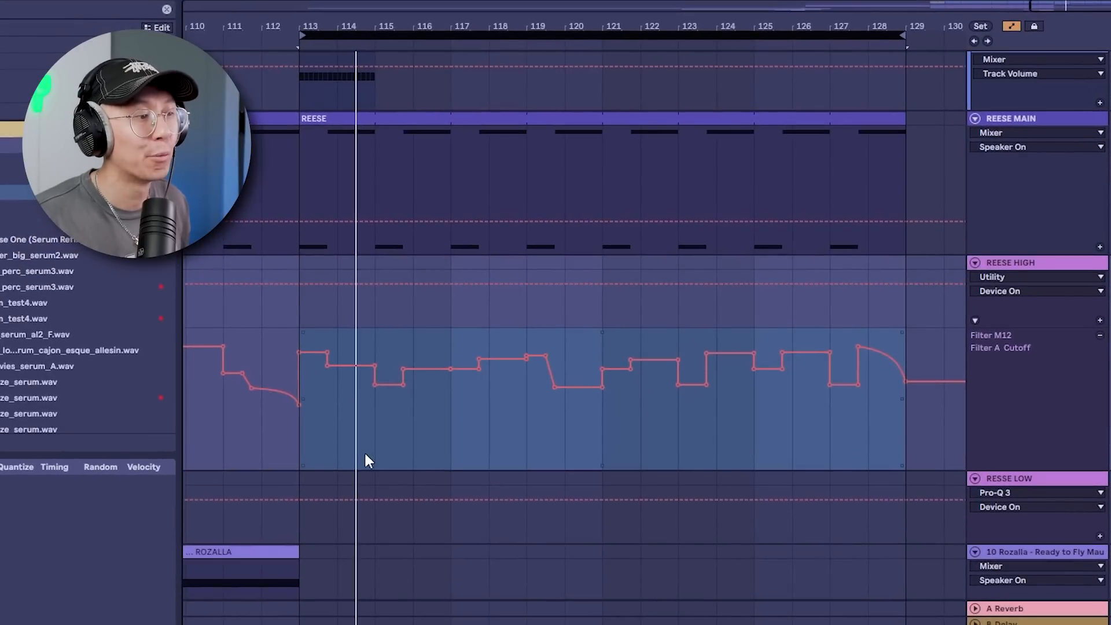
{"action": "left_click", "coordinate": [1046, 263]}
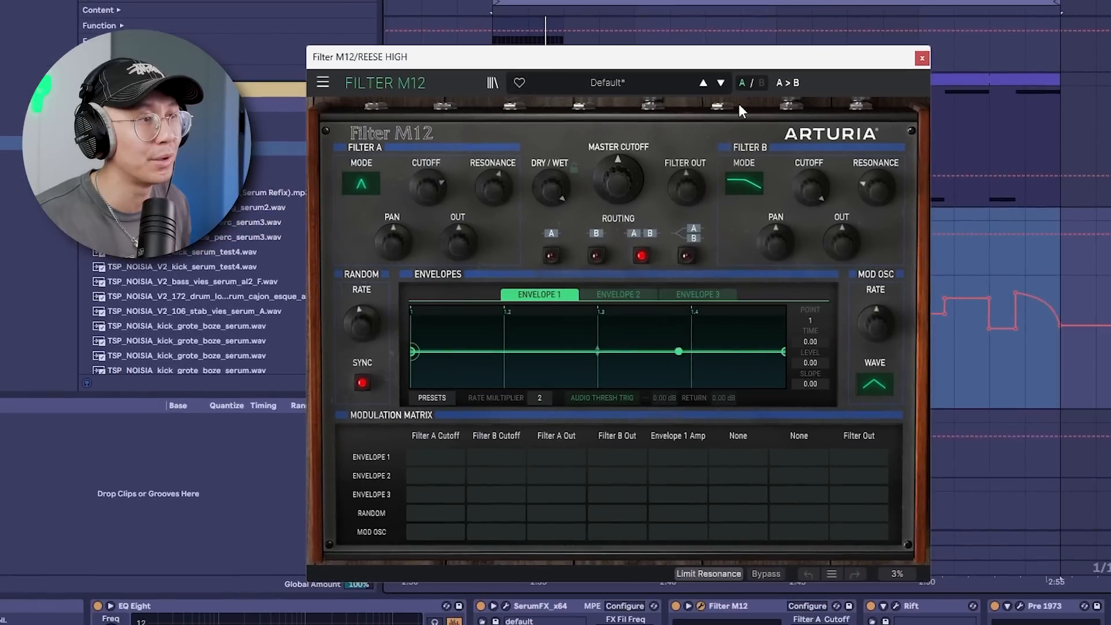
Step: Examine the Filter A mode options in REESE HIGH's Filter M12 and the track's cutoff automation curve
{"action": "left_click", "coordinate": [370, 179]}
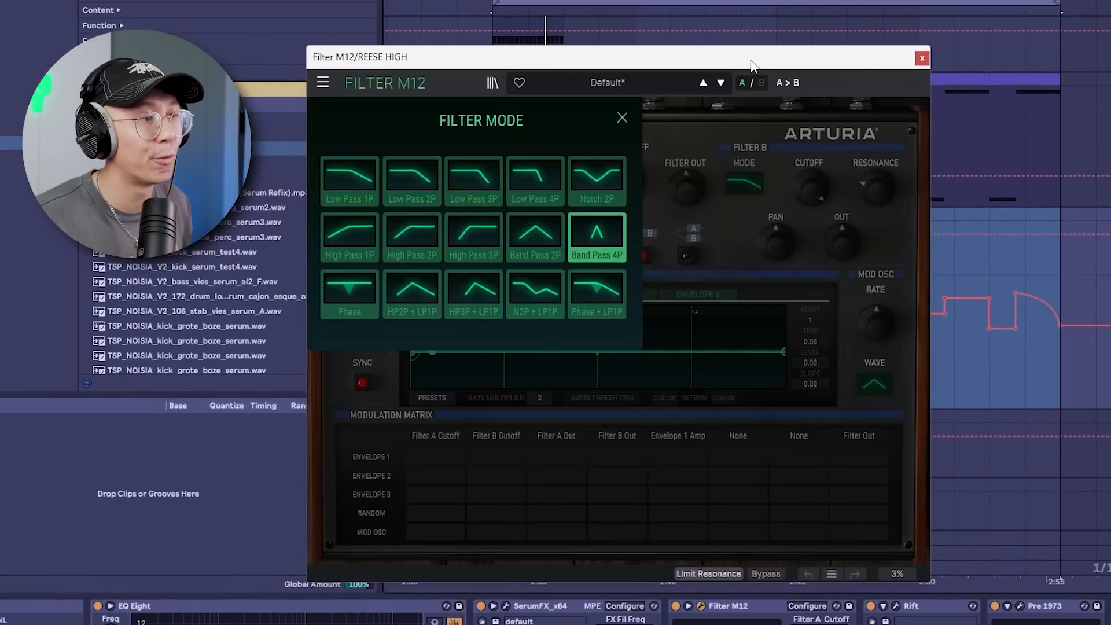
{"action": "left_click", "coordinate": [857, 81]}
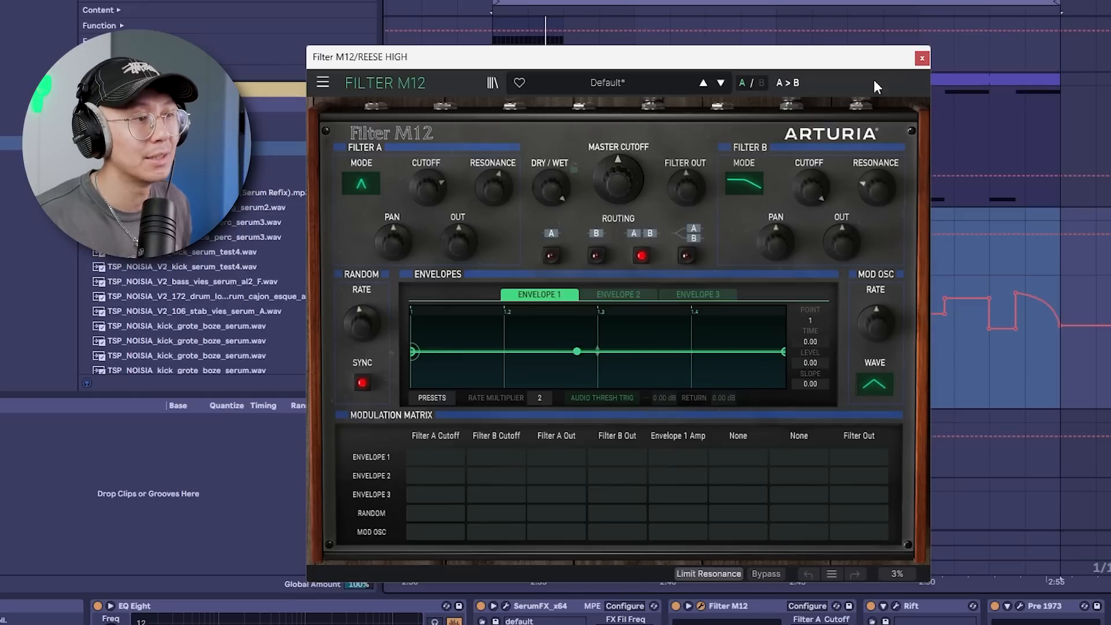
{"action": "left_click", "coordinate": [922, 58]}
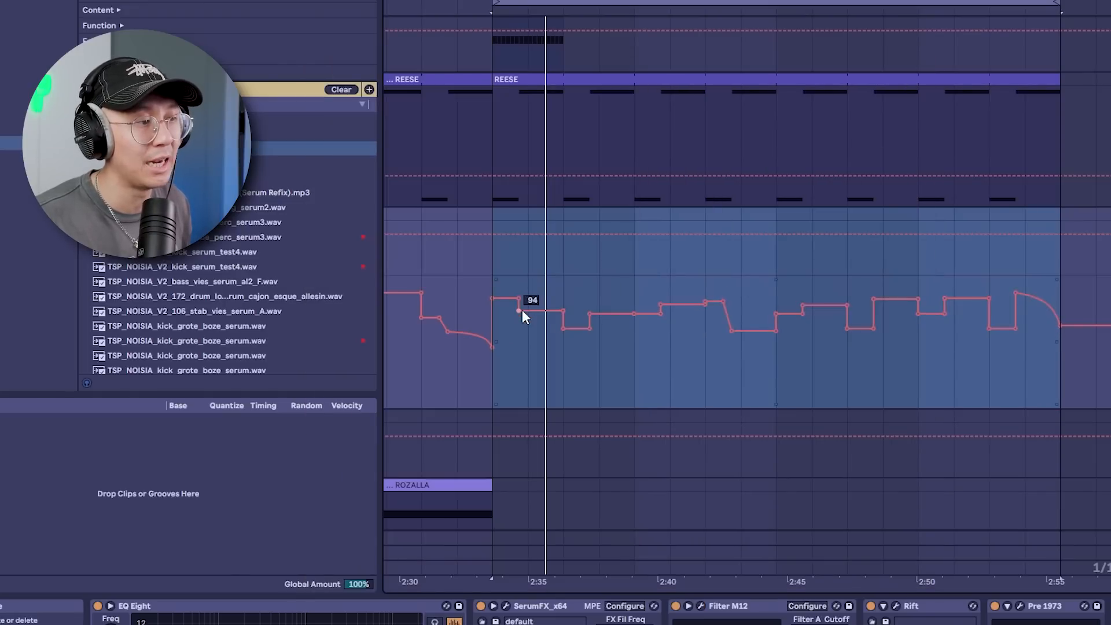
{"action": "left_click", "coordinate": [492, 393]}
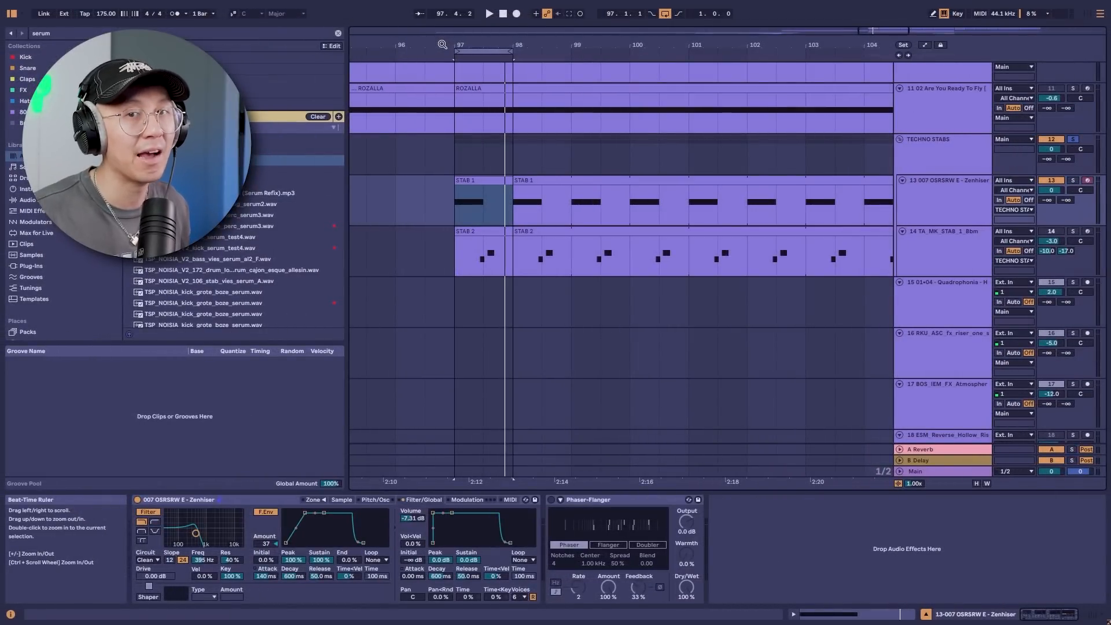
Step: Inspect the MIDI note in the first STAB 1 clip and the sample loaded in its Sampler
{"action": "double_click", "coordinate": [474, 191]}
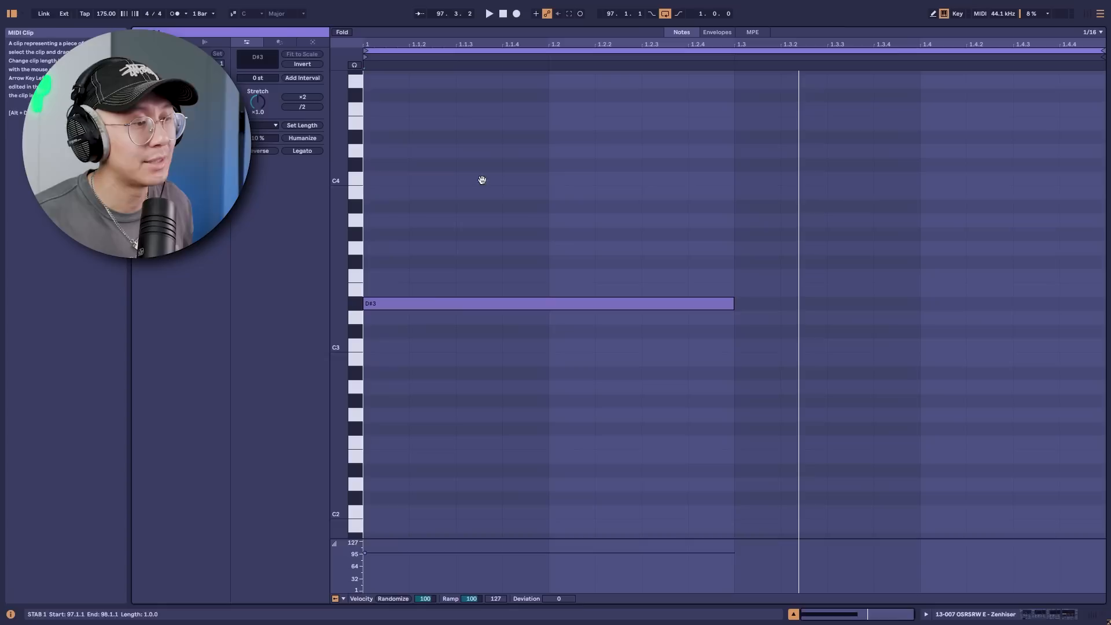
{"action": "key", "text": "shift+Tab"}
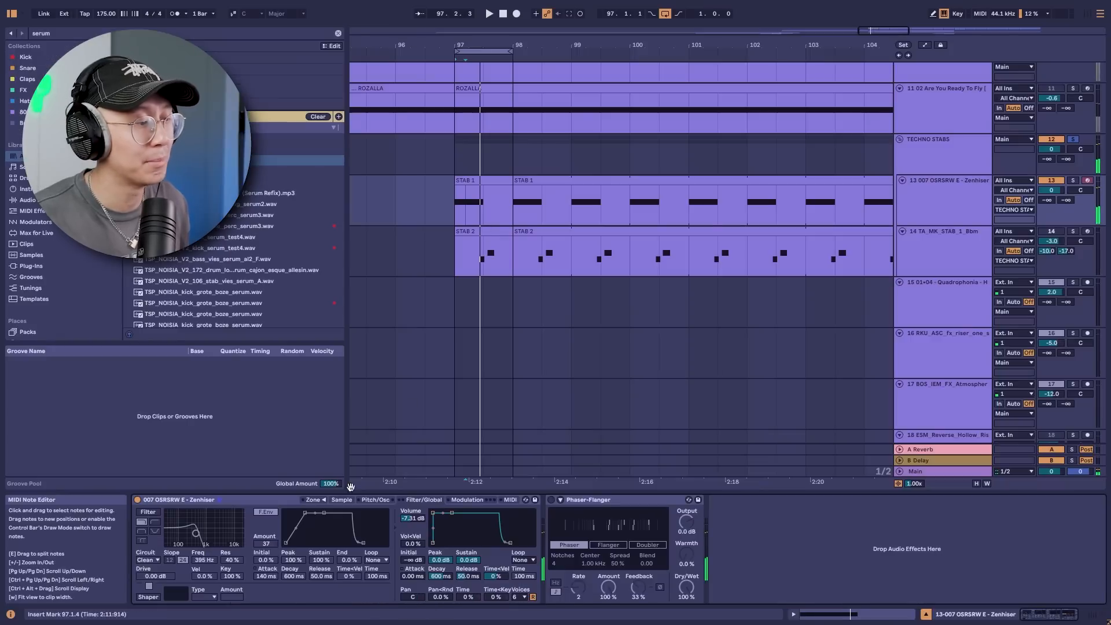
{"action": "left_click", "coordinate": [345, 499]}
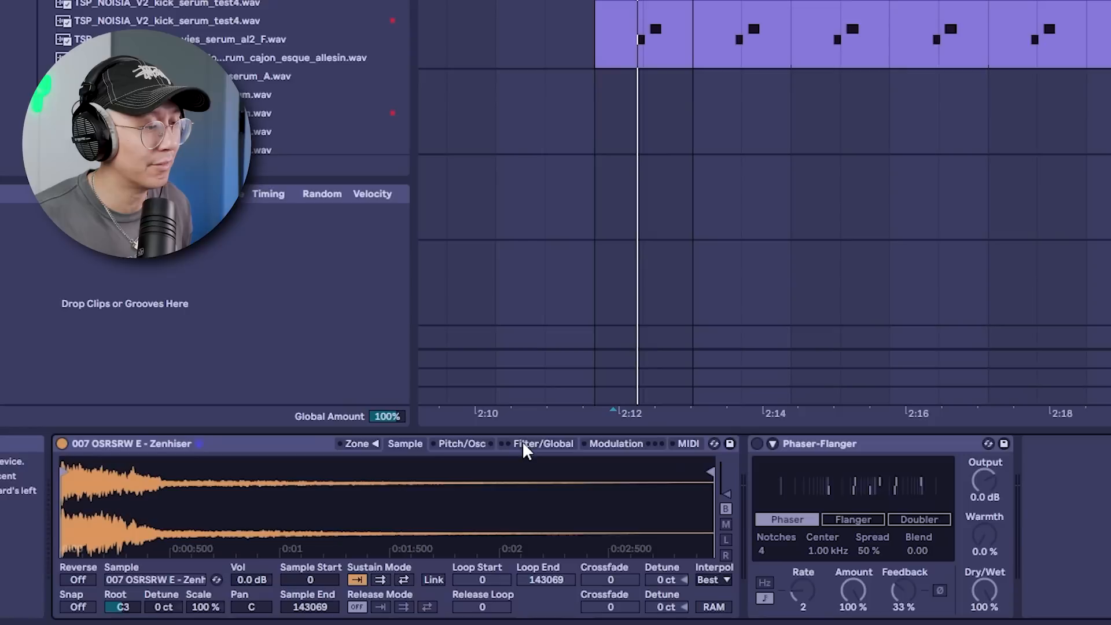
Step: Turn on the Sampler's low-pass filter and the Phaser-Flanger on the STAB 1 track
{"action": "left_click", "coordinate": [544, 449]}
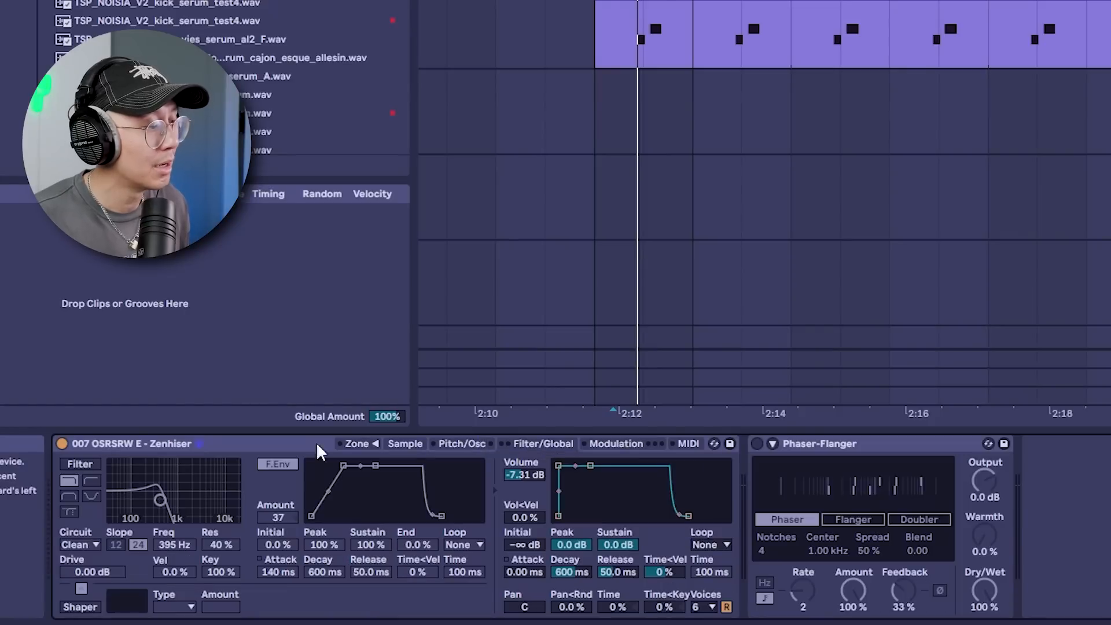
{"action": "left_click", "coordinate": [93, 472]}
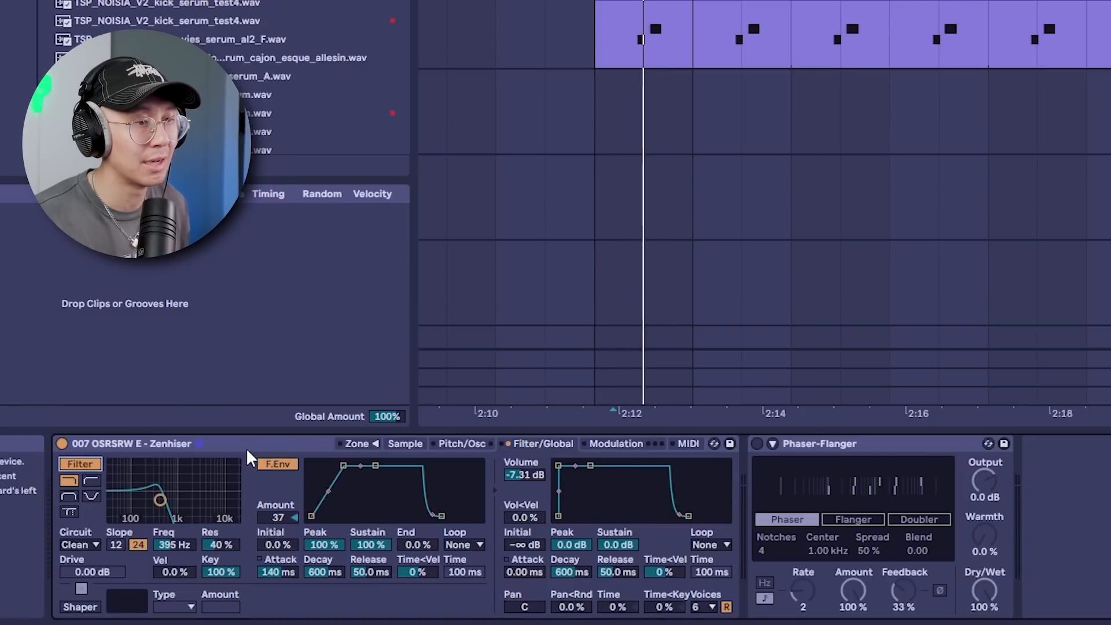
{"action": "left_click", "coordinate": [756, 444]}
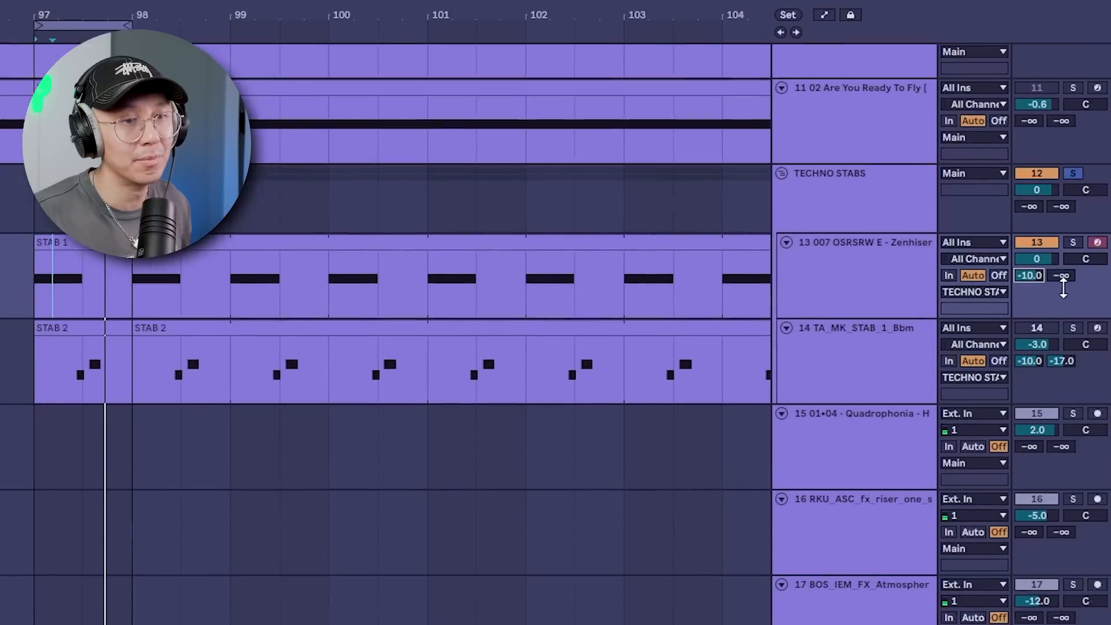
Step: Set the Delay send of the STAB 1 track to -13 dB
{"action": "left_click", "coordinate": [1063, 278]}
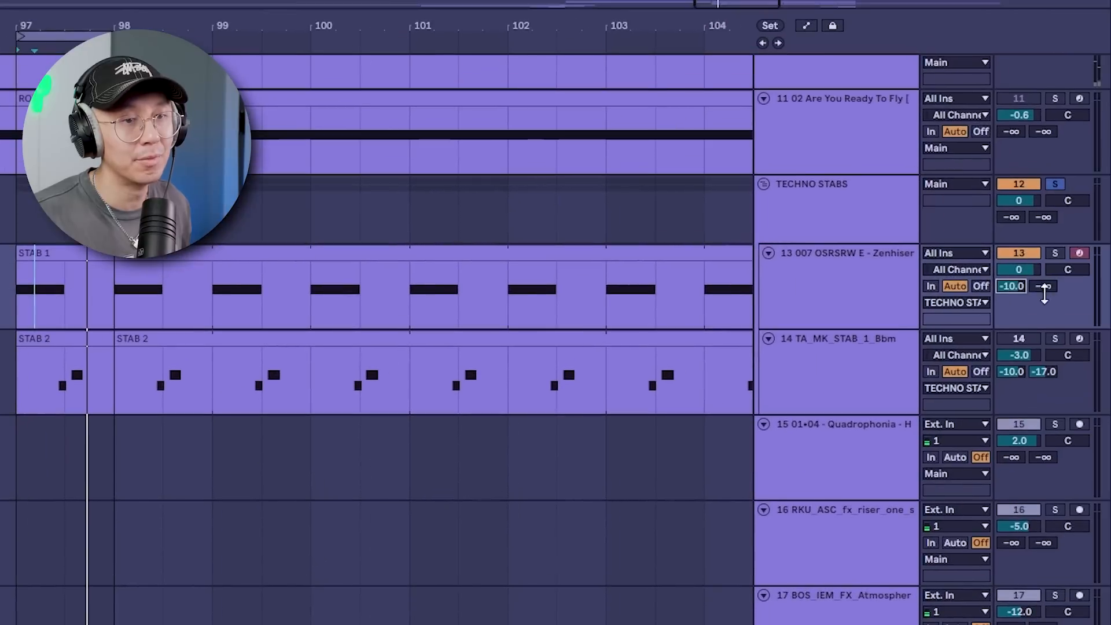
{"action": "type", "text": "-13"}
{"action": "key", "text": "Return"}
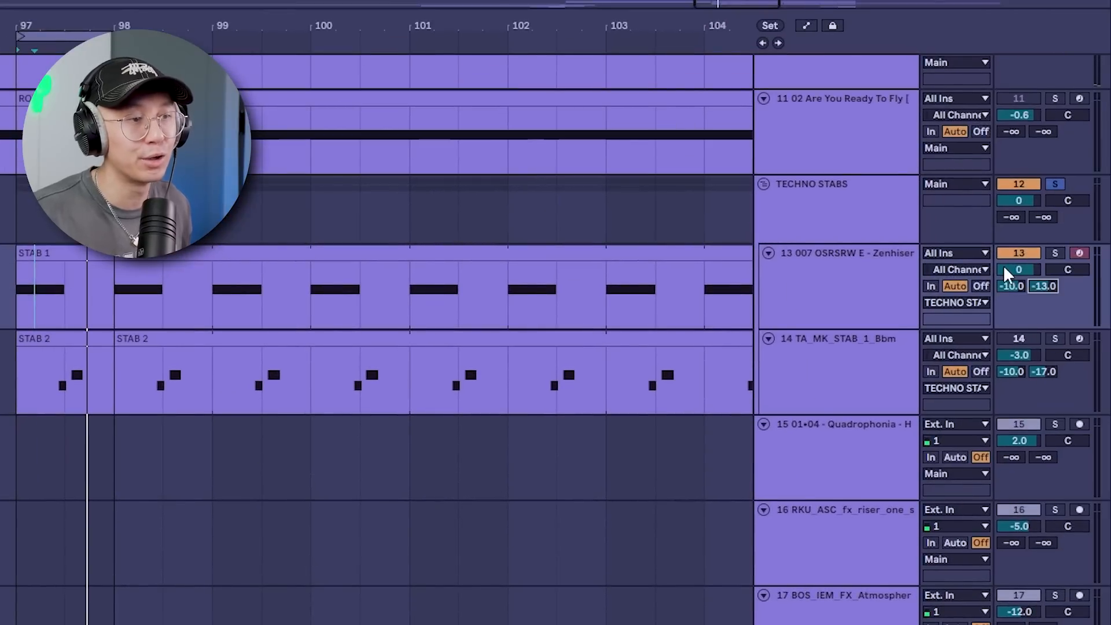
Step: Solo the TA_MK_STAB_1_Bbm track and audition the two notes in its first STAB 2 clip
{"action": "left_click", "coordinate": [912, 382]}
{"action": "left_click", "coordinate": [1063, 339]}
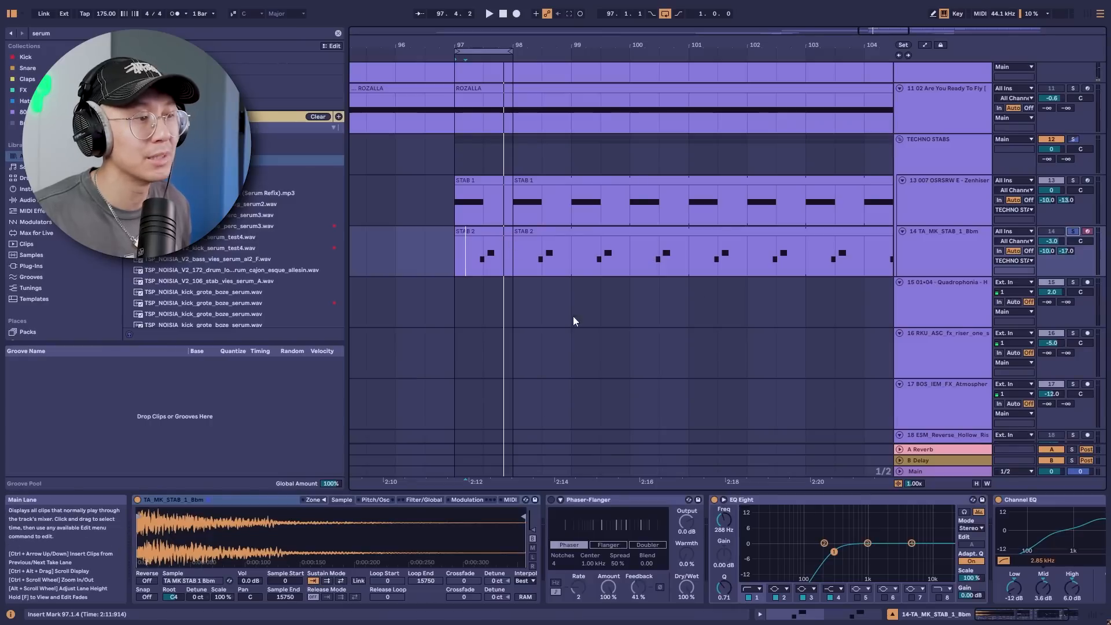
{"action": "left_click", "coordinate": [951, 248]}
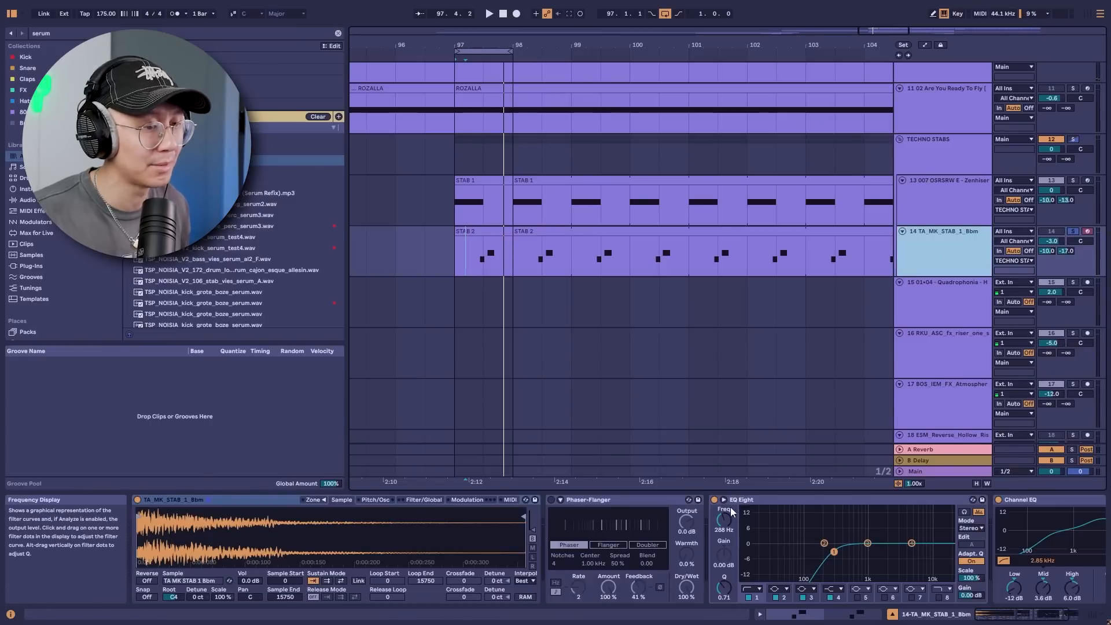
{"action": "double_click", "coordinate": [484, 255]}
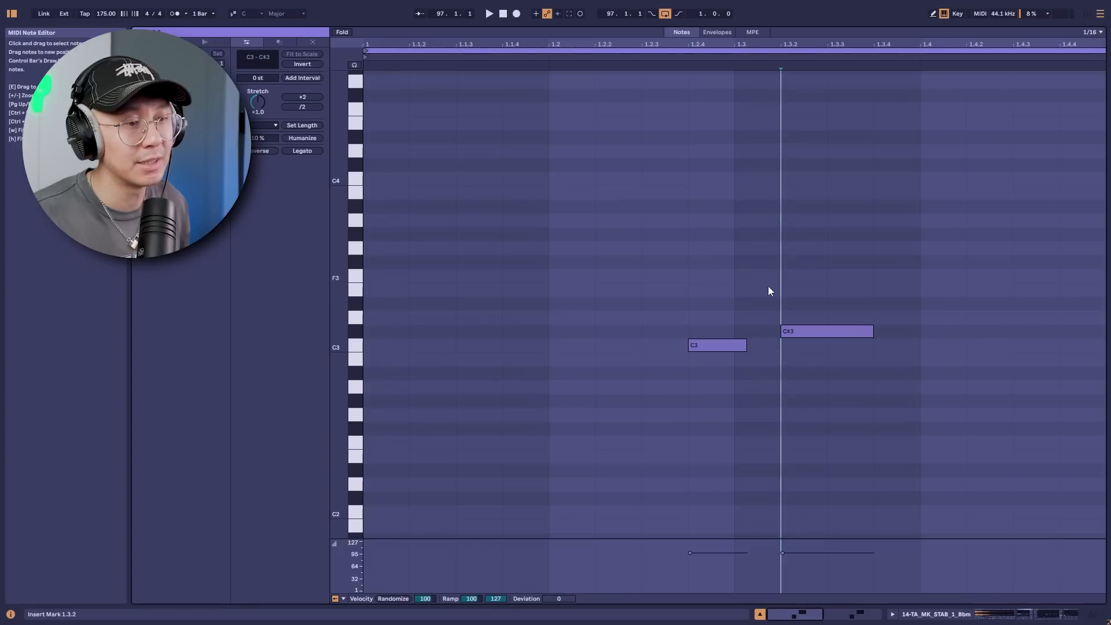
{"action": "key", "text": "space"}
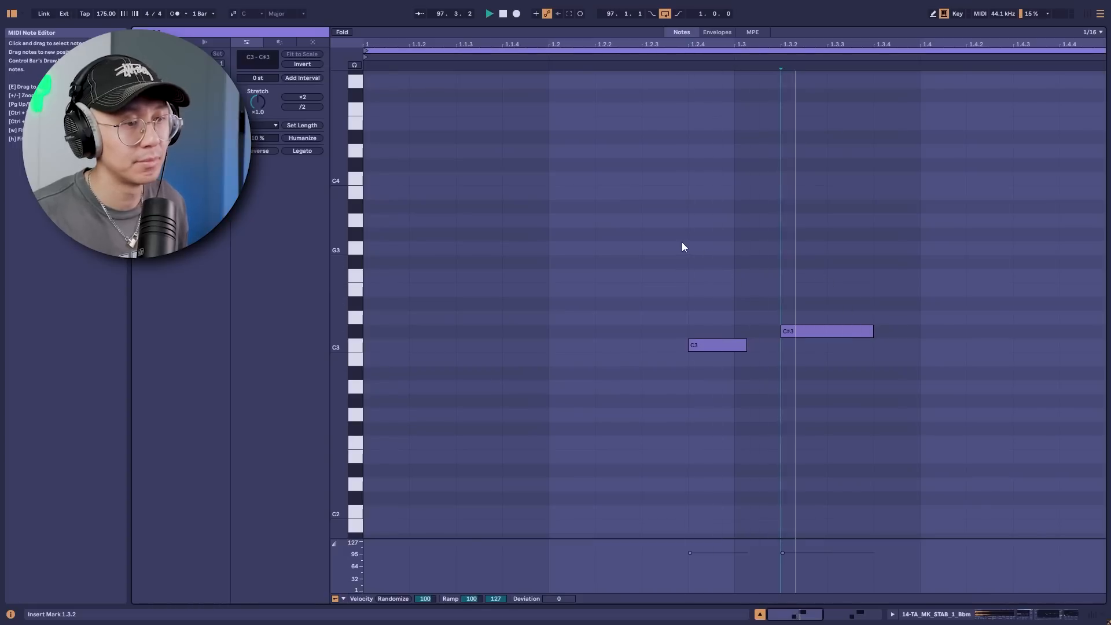
{"action": "key", "text": "space"}
{"action": "key", "text": "shift+Tab"}
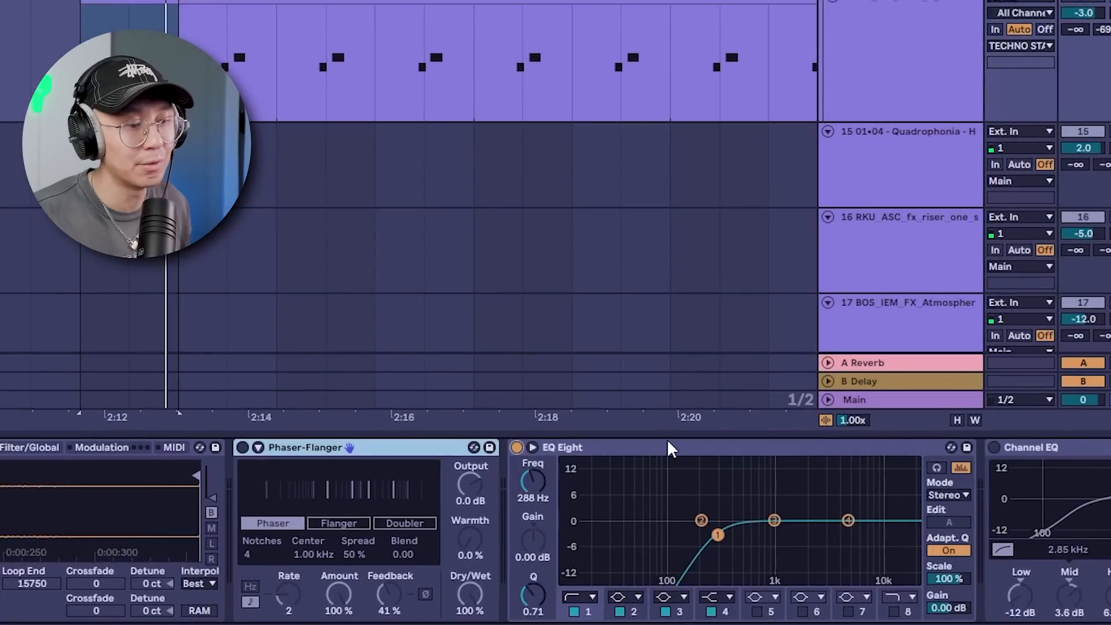
Step: Turn on the EQ Eight, Channel EQ and Phaser-Flanger on the STAB 2 track while auditioning the stab
{"action": "left_click", "coordinate": [850, 501]}
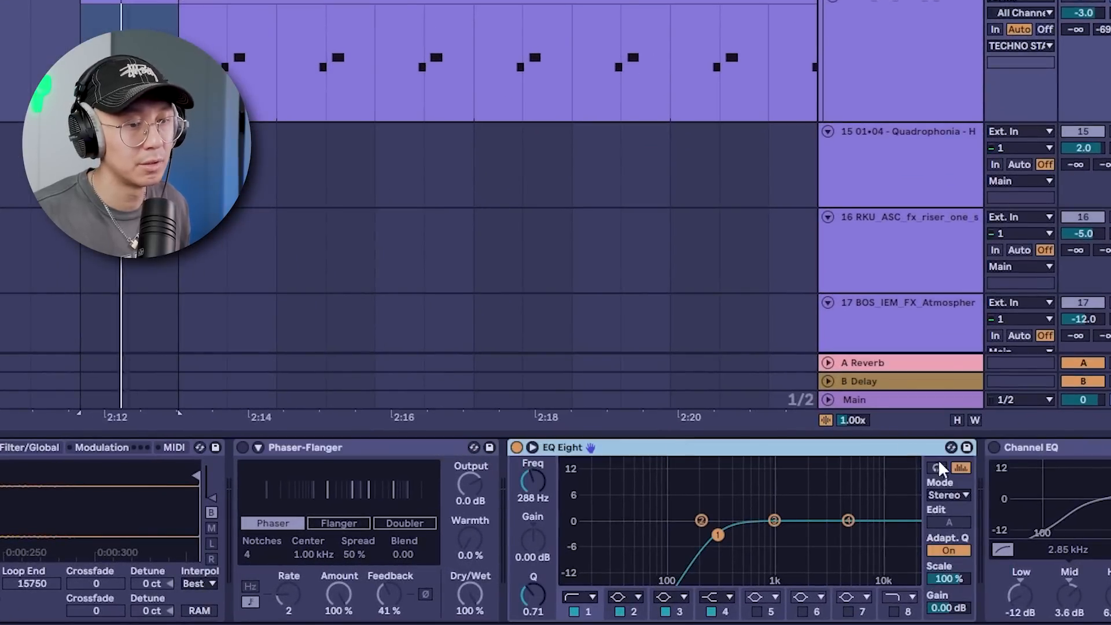
{"action": "left_click", "coordinate": [1005, 449]}
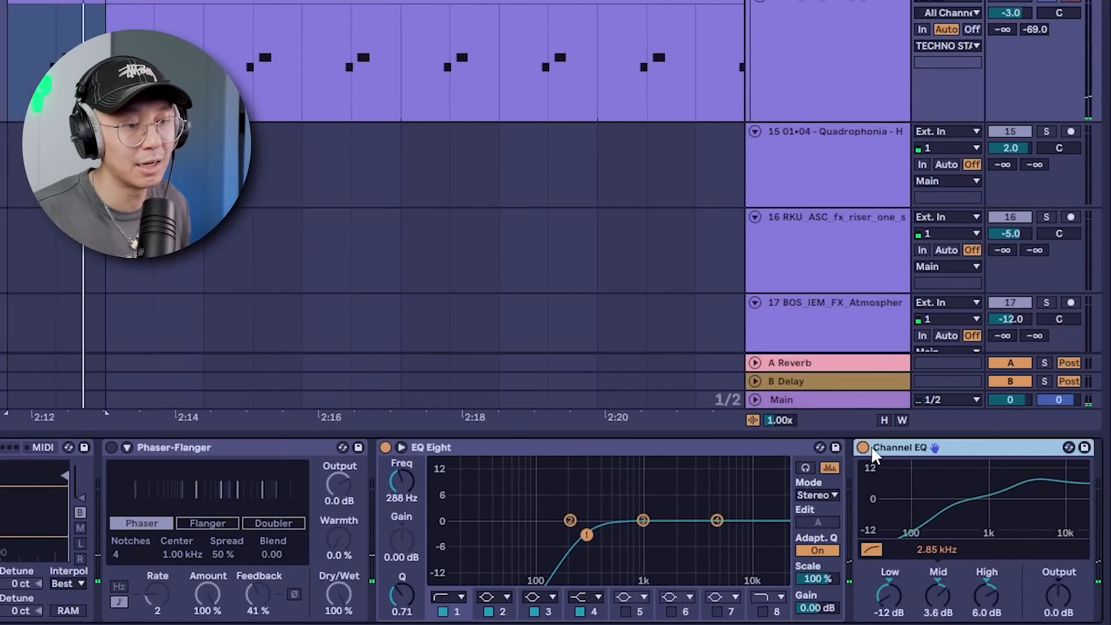
{"action": "key", "text": "space"}
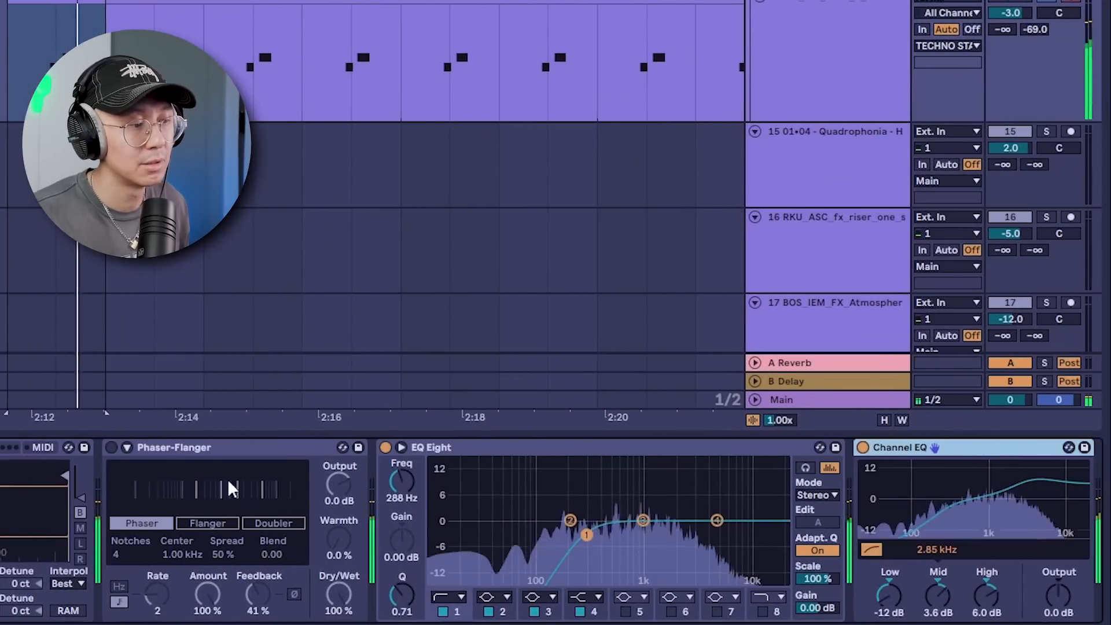
{"action": "left_click", "coordinate": [111, 448]}
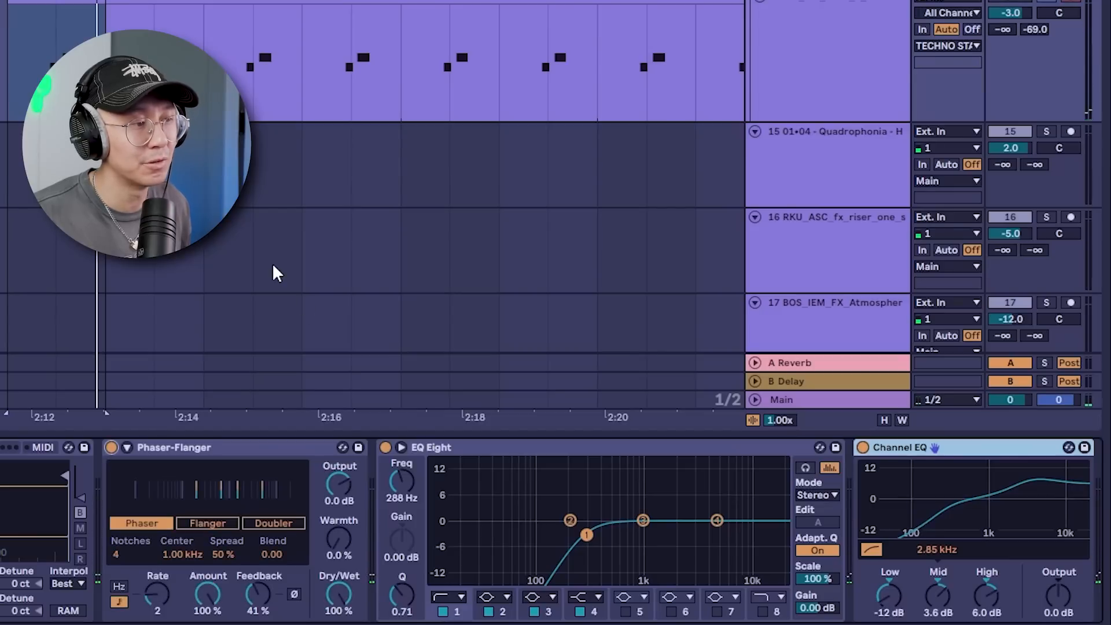
Step: Set the STAB 2 track's Reverb send to -10 dB and Delay send to -17 dB, and play back the loop from bar 97
{"action": "left_click", "coordinate": [1008, 30]}
{"action": "type", "text": "-10.0"}
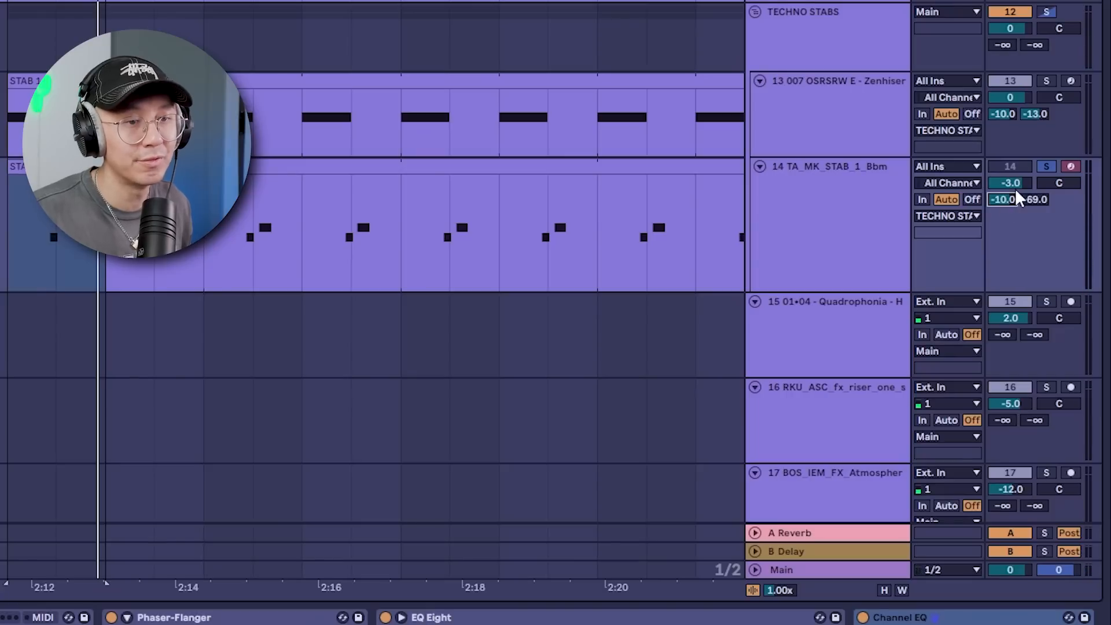
{"action": "left_click", "coordinate": [1025, 199]}
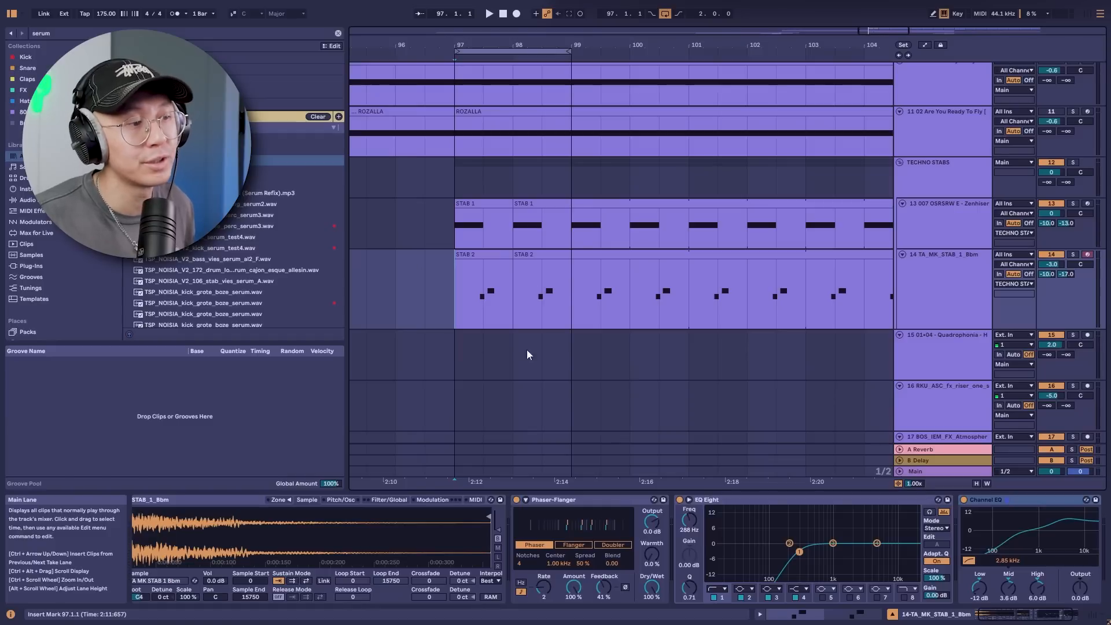
{"action": "key", "text": "space"}
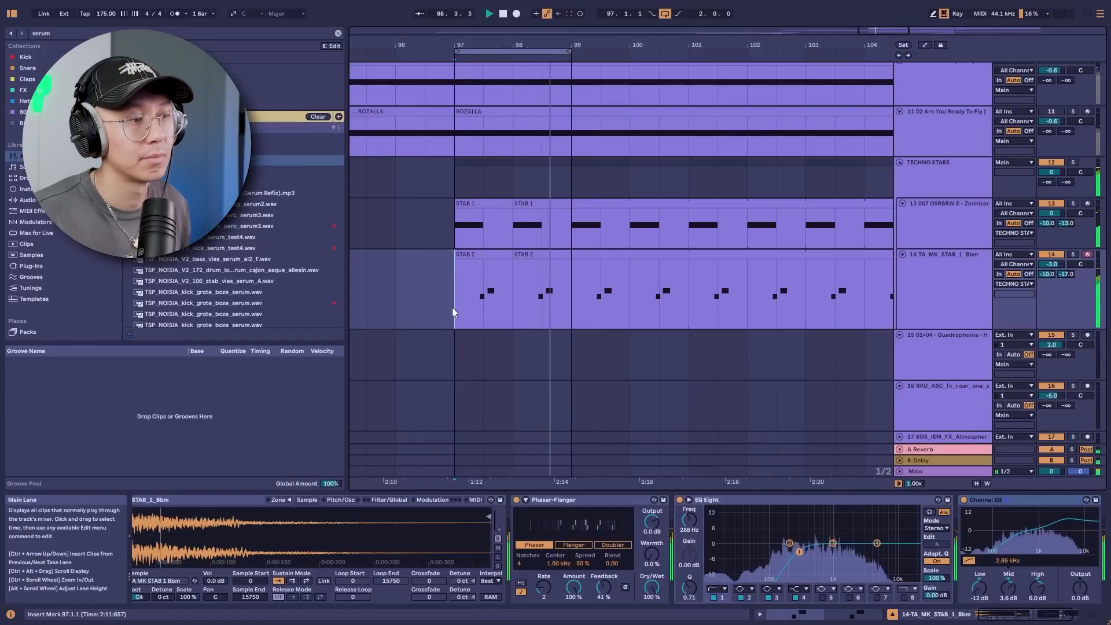
{"action": "key", "text": "space"}
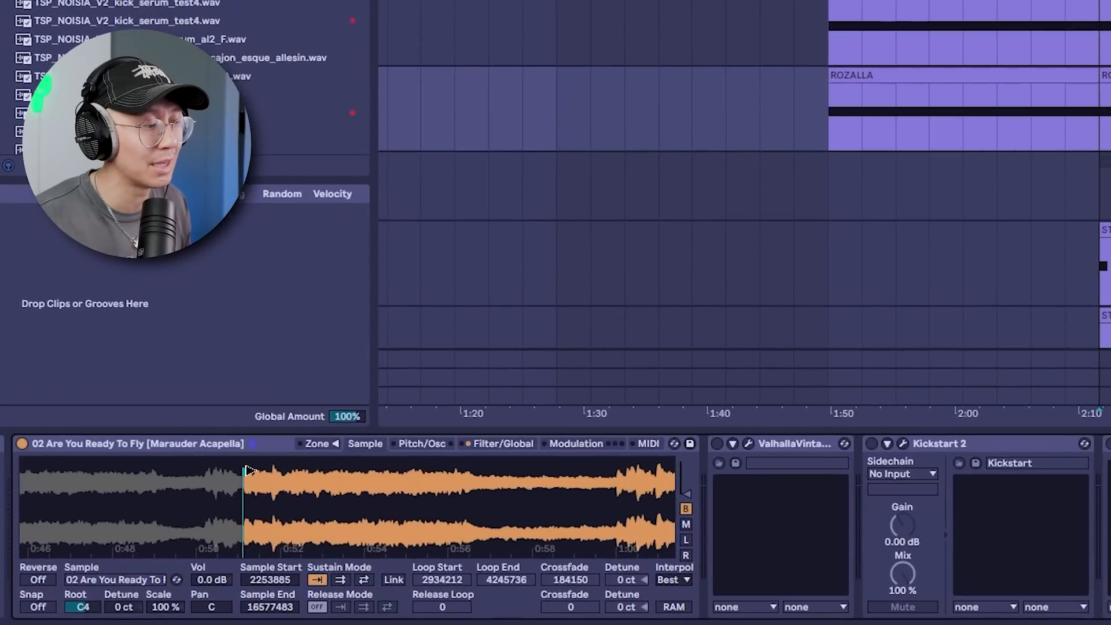
Step: Move the sample start of the Are You Ready To Fly vocal in Sampler to 2344734
{"action": "left_click_drag", "start_coordinate": [274, 515], "coordinate": [280, 515]}
{"action": "left_click_drag", "start_coordinate": [262, 470], "coordinate": [337, 472]}
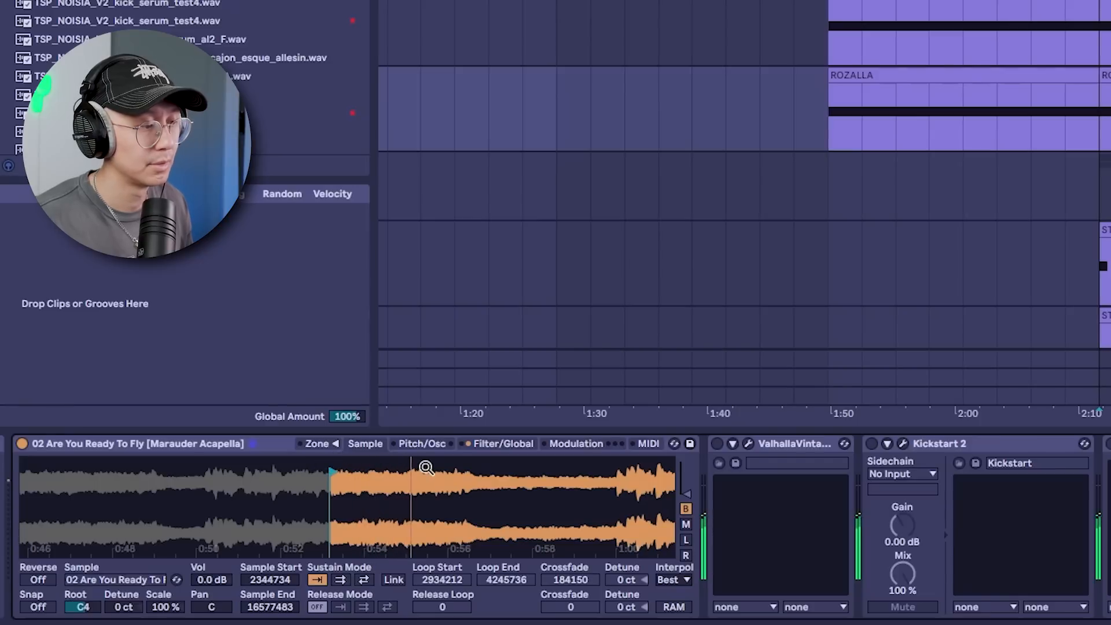
Step: Compare the Ready to Fly Messiah vocal's Sampler sustain without and with looping, keep the loop, and set its crossfade to 1573
{"action": "key", "text": "Up"}
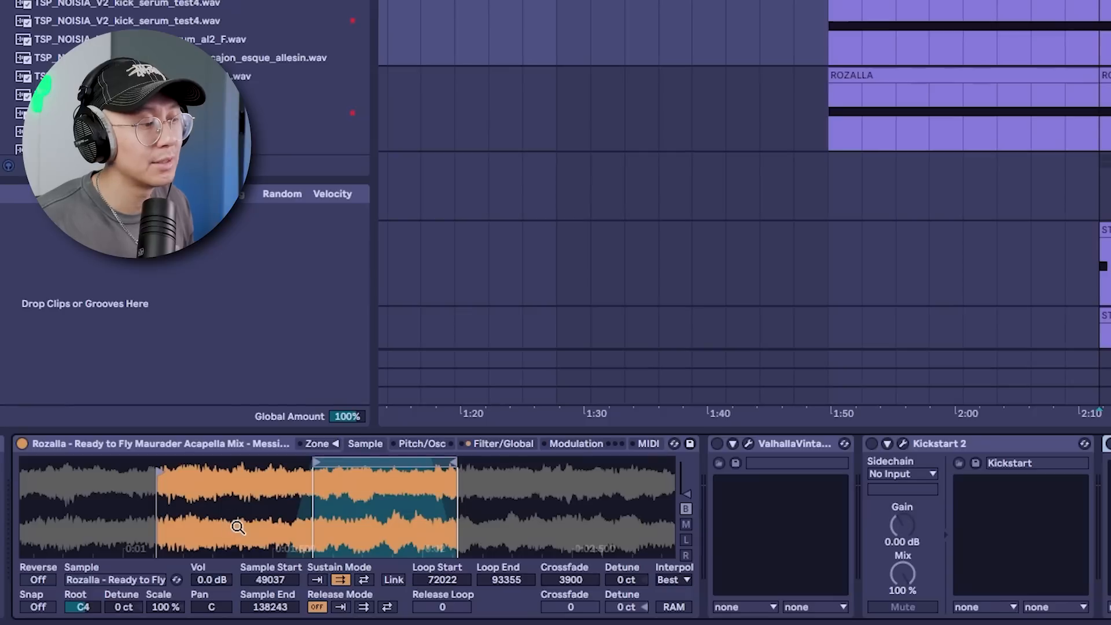
{"action": "left_click", "coordinate": [320, 579]}
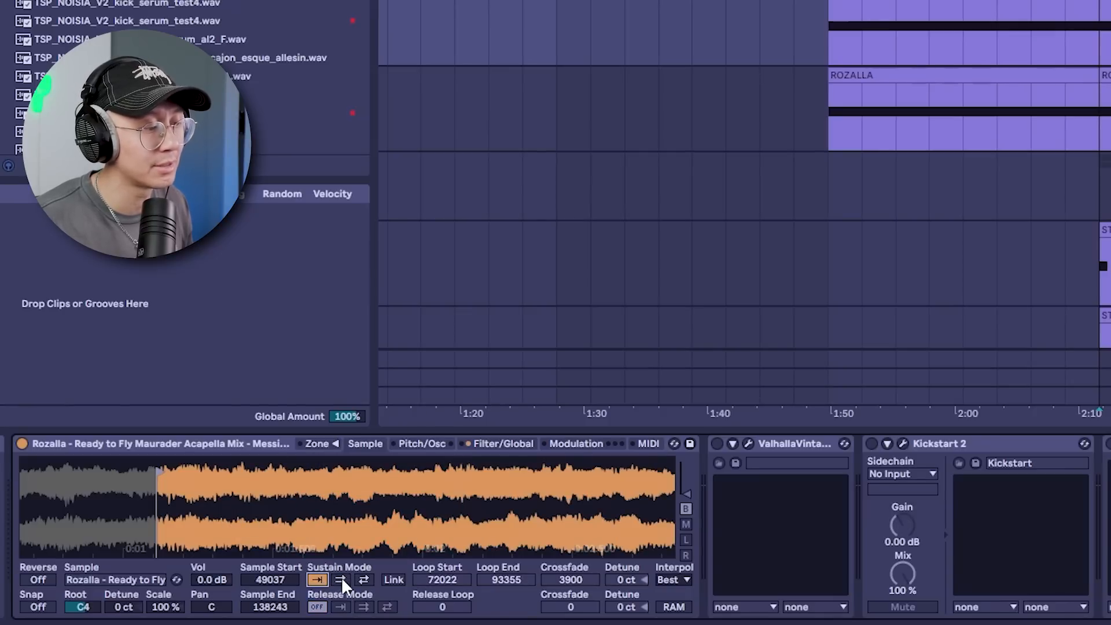
{"action": "left_click", "coordinate": [342, 579]}
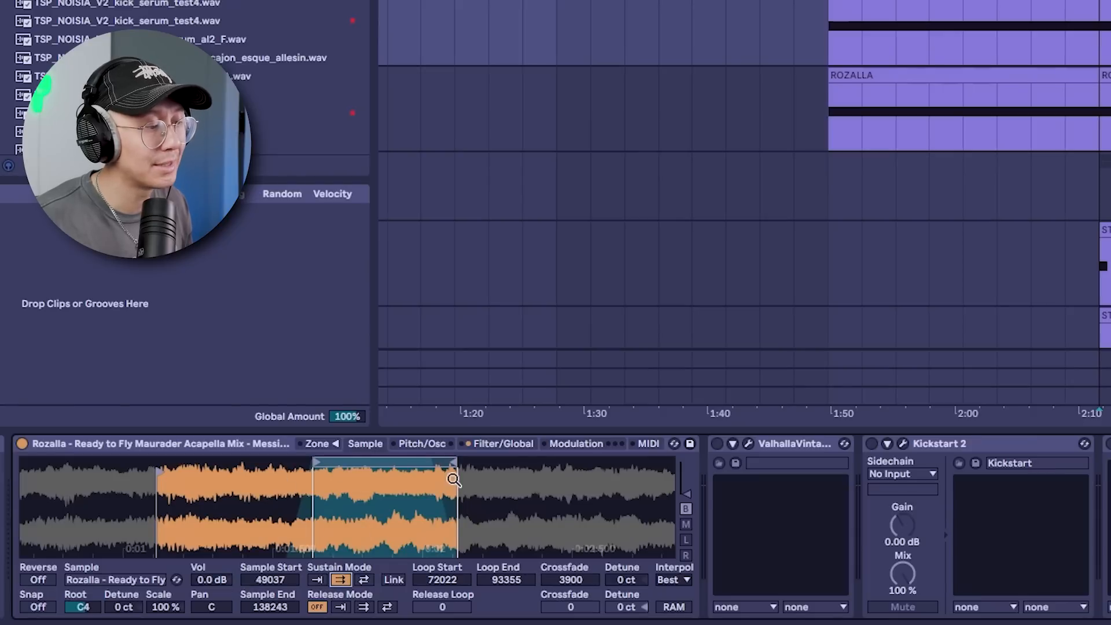
{"action": "mouse_move", "coordinate": [576, 580]}
{"action": "left_mouse_down"}
{"action": "mouse_move", "coordinate": [577, 608]}
{"action": "mouse_move", "coordinate": [576, 587]}
{"action": "left_mouse_up"}
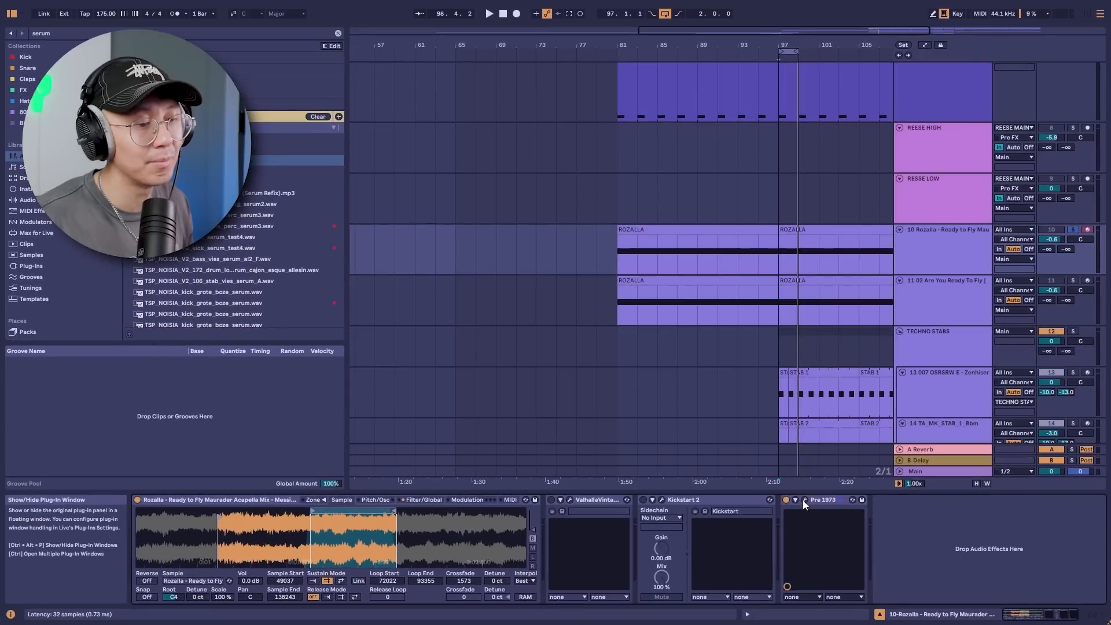
Step: Open the Pre 1973 on the Messiah vocal track, and turn on and open its Valhalla reverb
{"action": "left_click", "coordinate": [804, 498]}
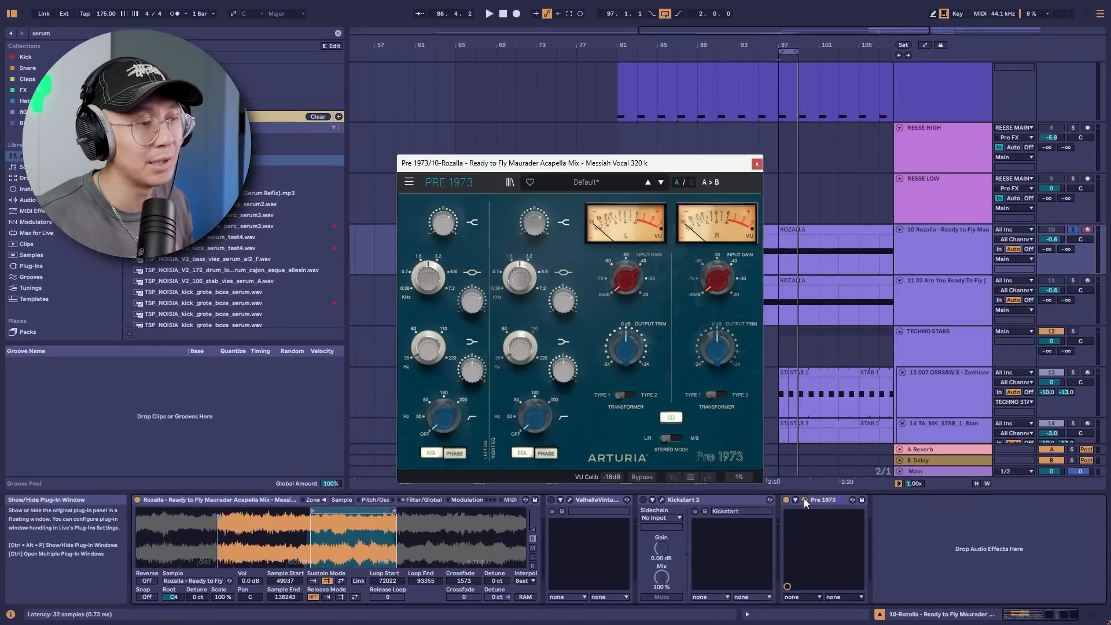
{"action": "left_click", "coordinate": [551, 501]}
{"action": "left_click", "coordinate": [569, 499]}
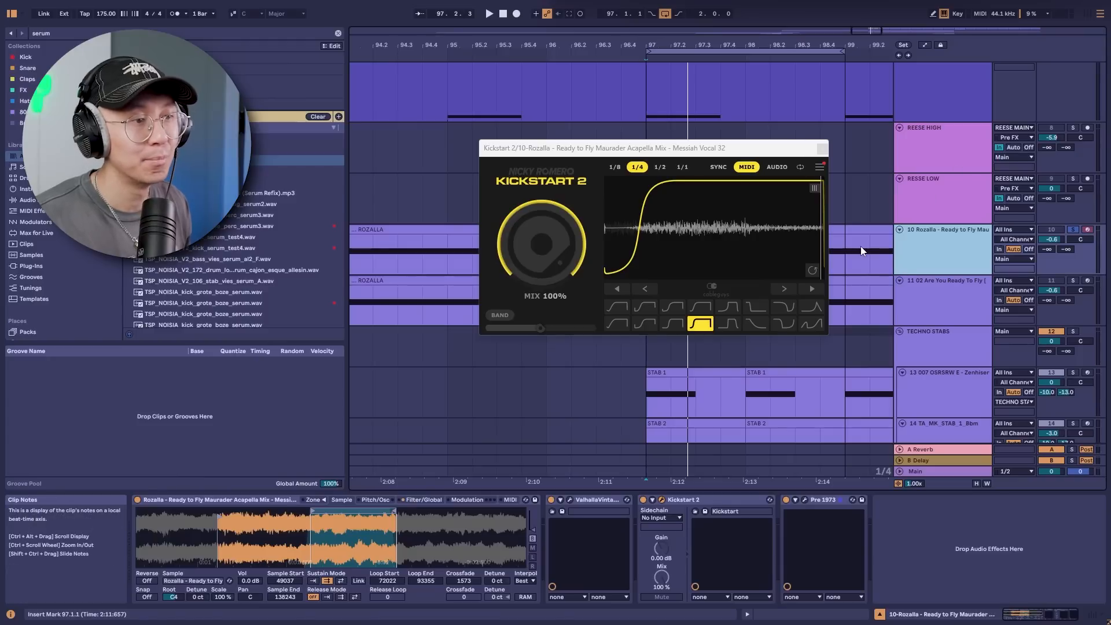
Step: Audition the Messiah vocal from bar 97 with Kickstart 2 and examine its MIDI-triggered 1/4 ducking curve
{"action": "left_click", "coordinate": [723, 150]}
{"action": "key", "text": "space"}
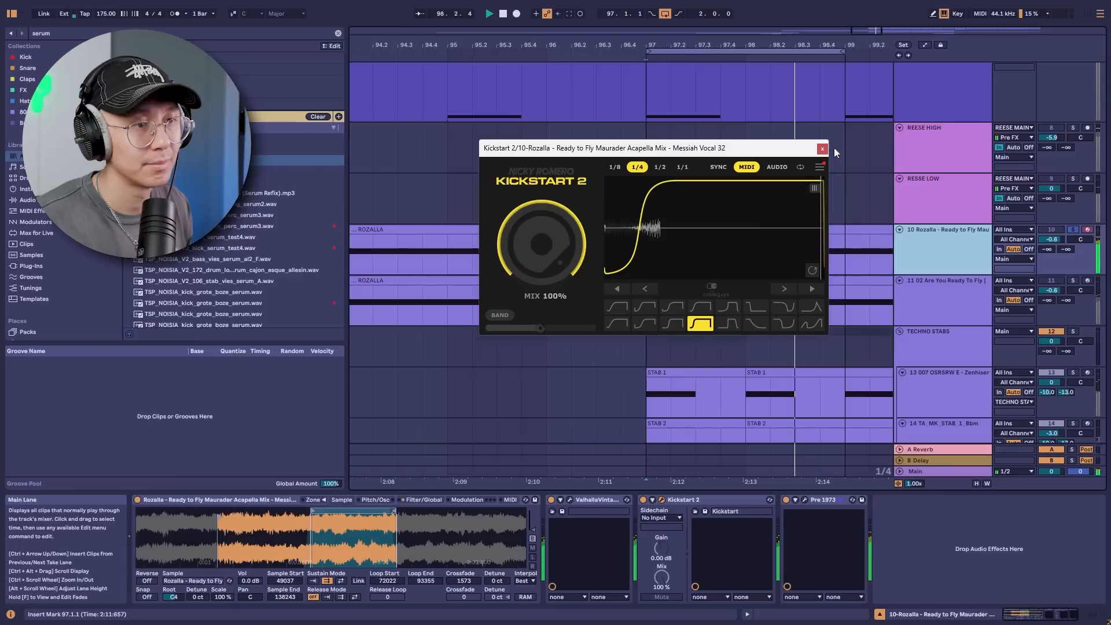
{"action": "key", "text": "space"}
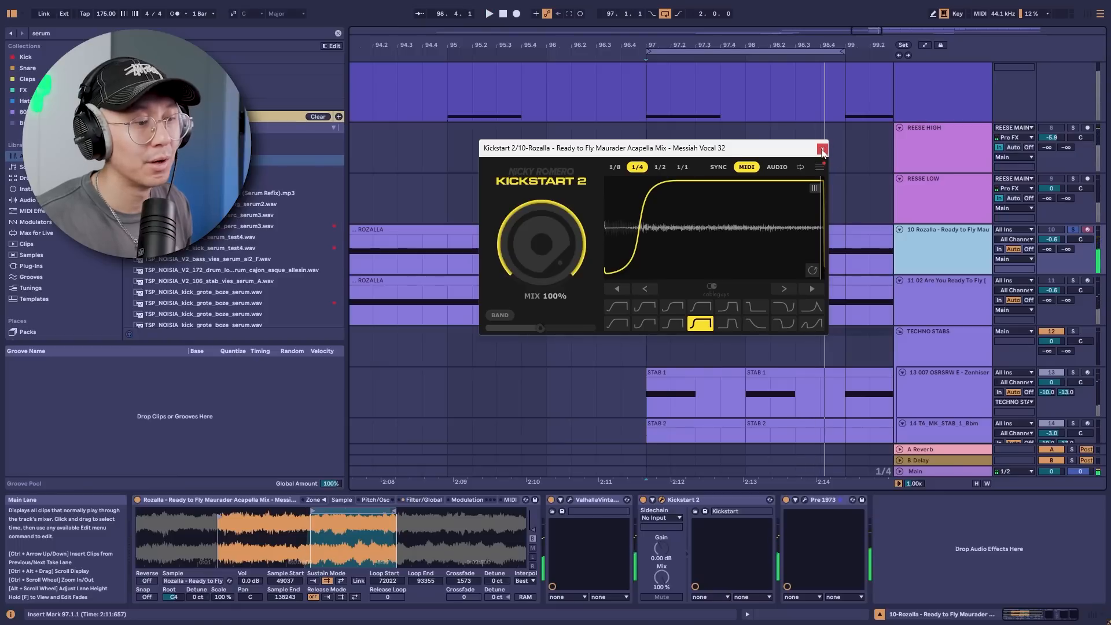
{"action": "left_click", "coordinate": [724, 497]}
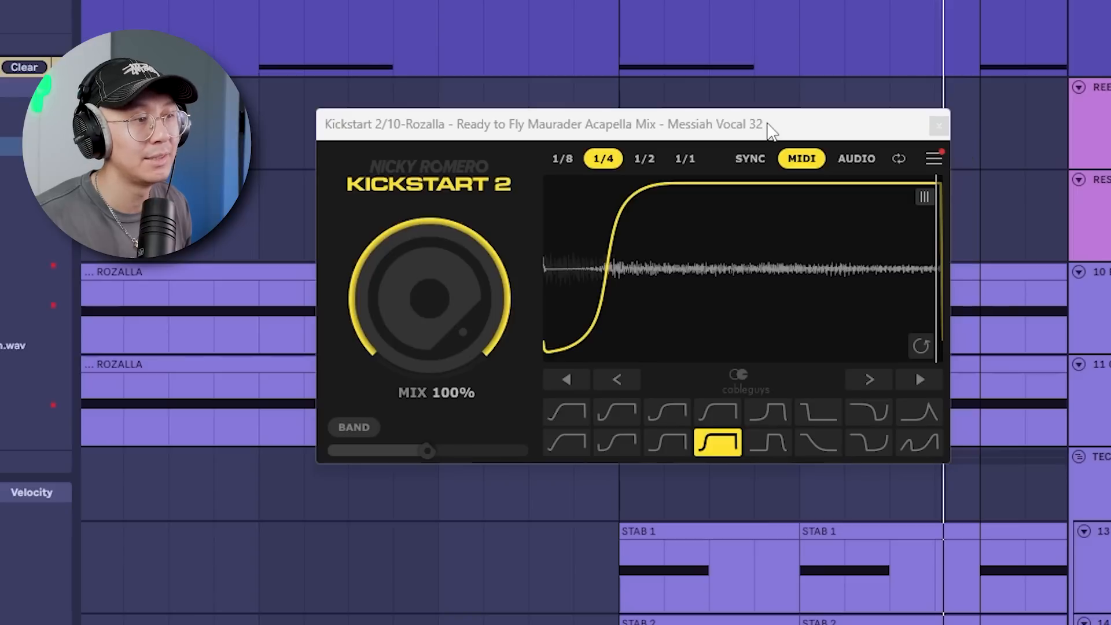
Step: Close the Kickstart 2 window, select the SUB clip at bar 97 and show the sub track's Instrument Rack
{"action": "left_click", "coordinate": [937, 126]}
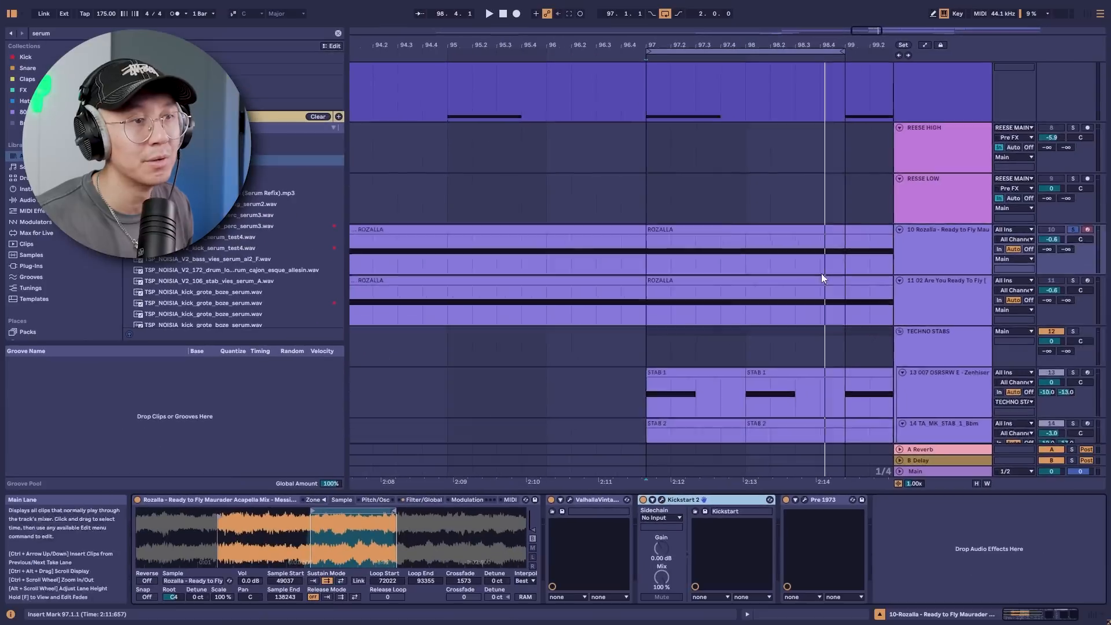
{"action": "scroll", "coordinate": [824, 269], "scroll_direction": "up", "scroll_amount": 5}
{"action": "scroll", "coordinate": [824, 269], "scroll_direction": "down", "scroll_amount": 1}
{"action": "left_click", "coordinate": [708, 245]}
{"action": "double_click", "coordinate": [710, 250]}
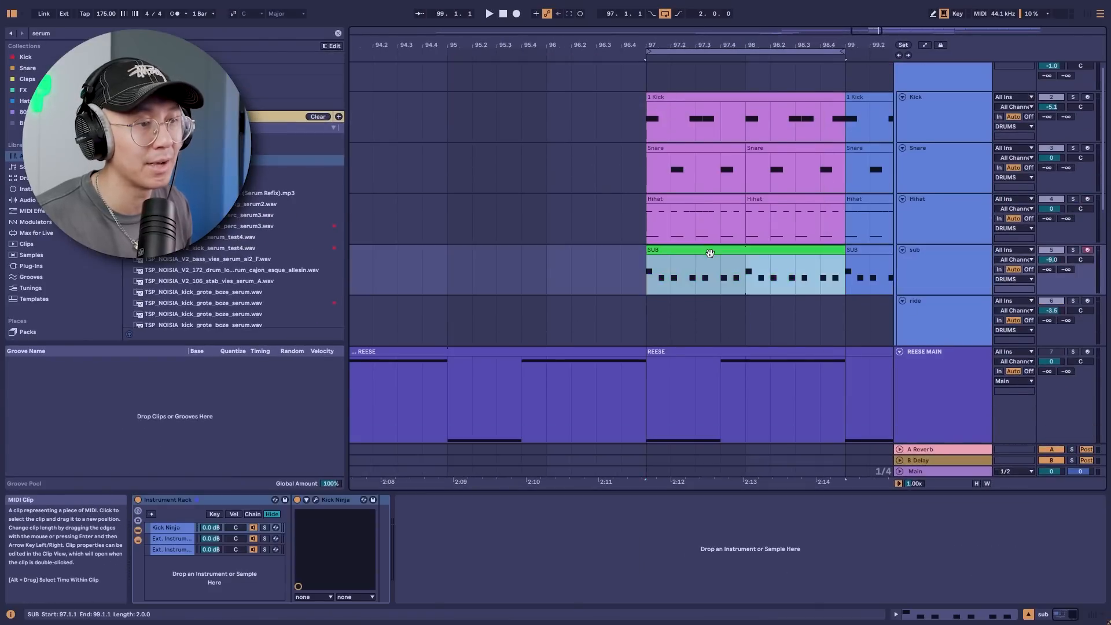
{"action": "key", "text": "shift+Tab"}
{"action": "left_click", "coordinate": [924, 272]}
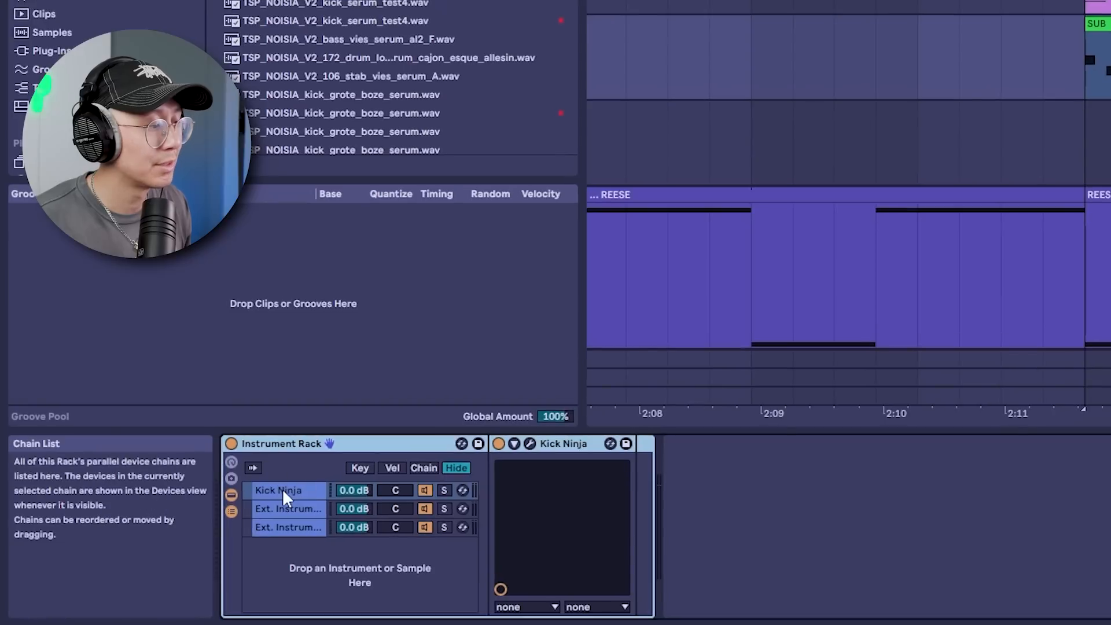
Step: Examine the Kick Ninja chain and the two External Instrument chains in the sub track's Instrument Rack
{"action": "left_click", "coordinate": [283, 488]}
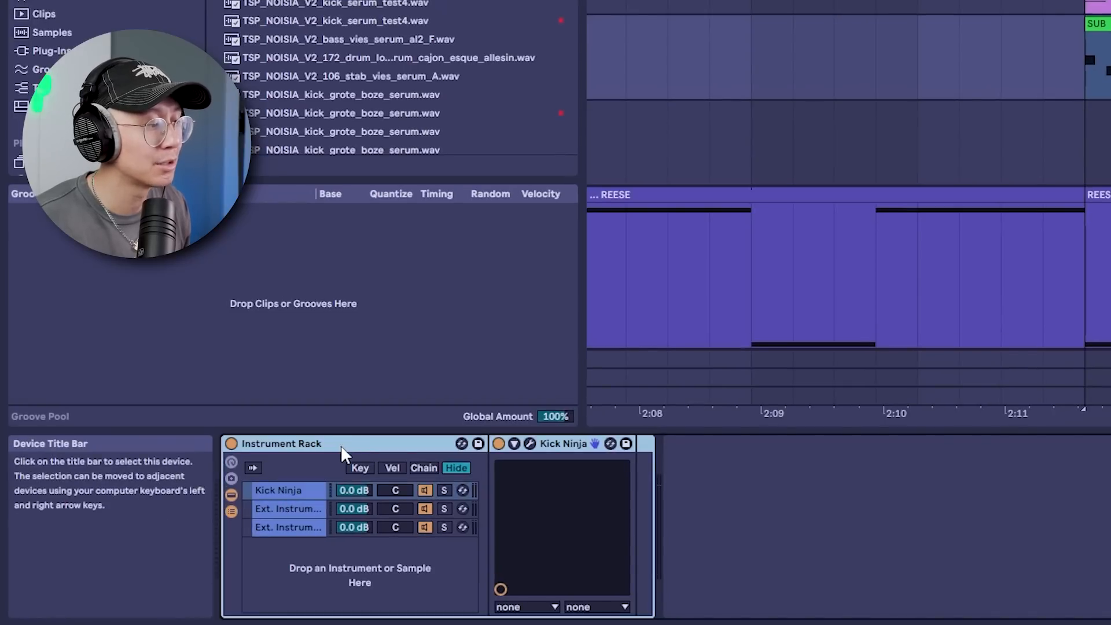
{"action": "left_click", "coordinate": [286, 489]}
{"action": "left_click", "coordinate": [287, 505]}
{"action": "left_click", "coordinate": [284, 528]}
{"action": "left_click", "coordinate": [286, 489]}
{"action": "left_click", "coordinate": [288, 509]}
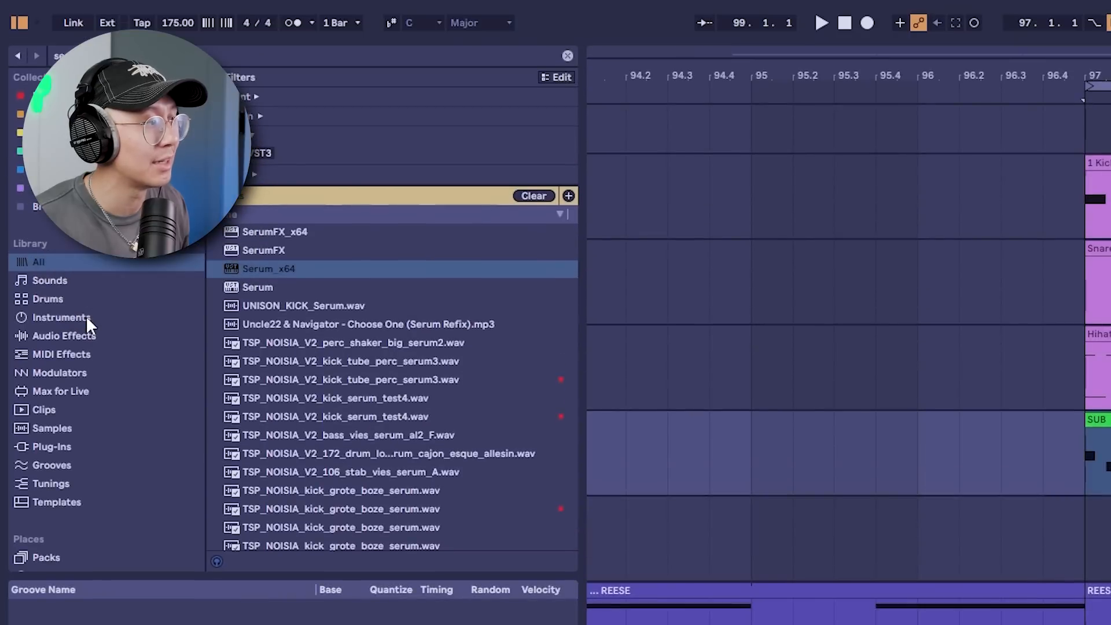
Step: Clear the library search and find External Instrument among the browser's instruments
{"action": "left_click", "coordinate": [86, 317]}
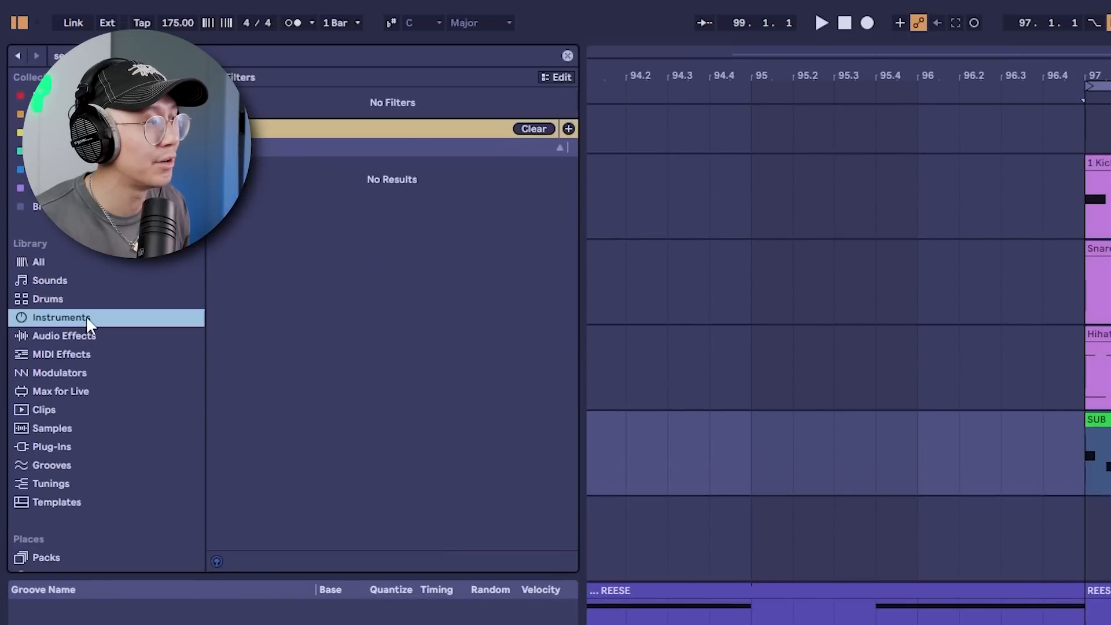
{"action": "left_click", "coordinate": [568, 56]}
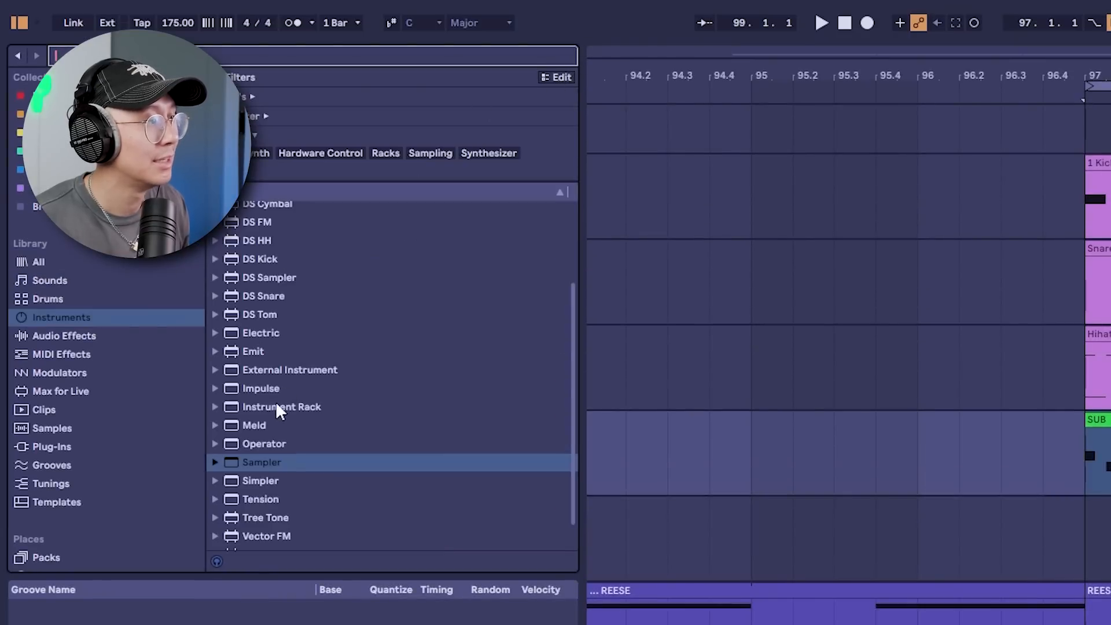
{"action": "left_click", "coordinate": [289, 370]}
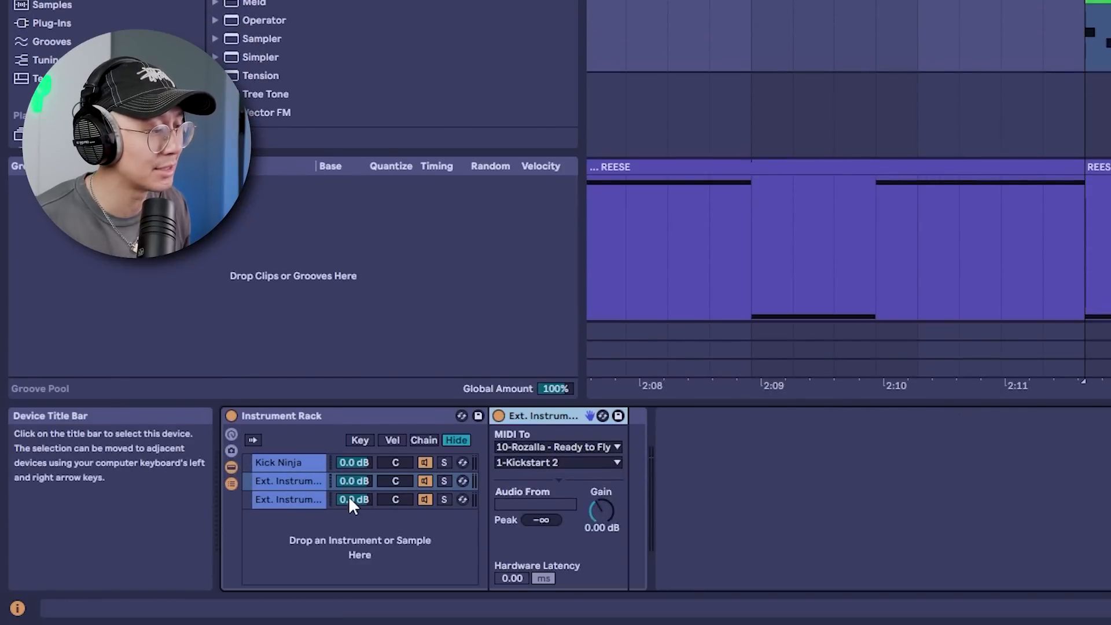
Step: Route the second rack chain's External Instrument MIDI to the Rozalla Messiah vocal track, with 1-Kickstart 2 as the target
{"action": "left_click", "coordinate": [541, 445]}
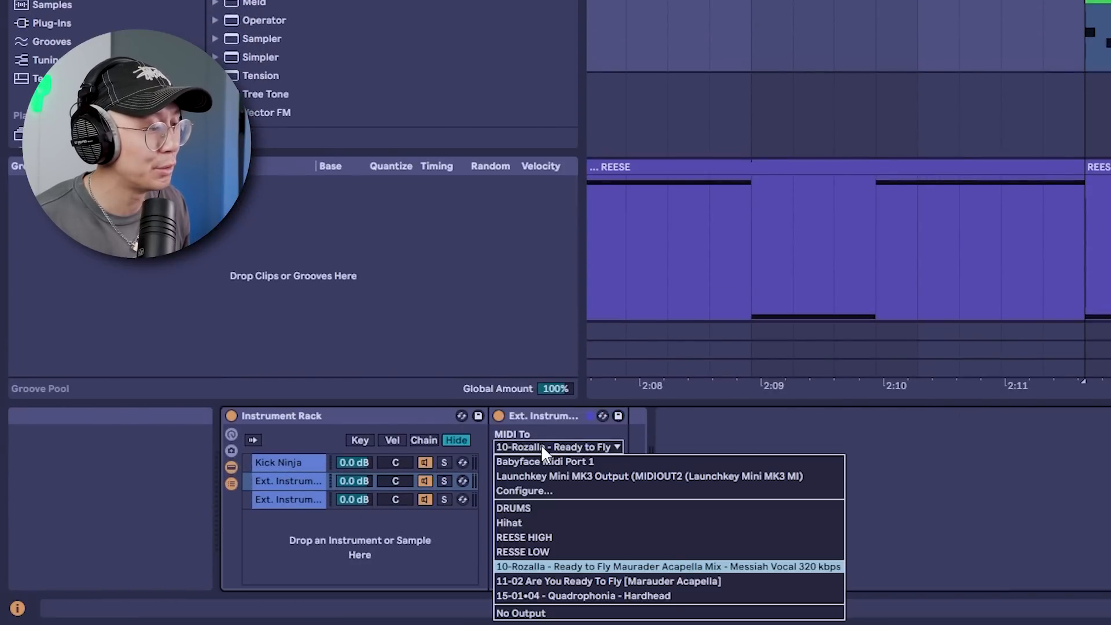
{"action": "left_click", "coordinate": [568, 569]}
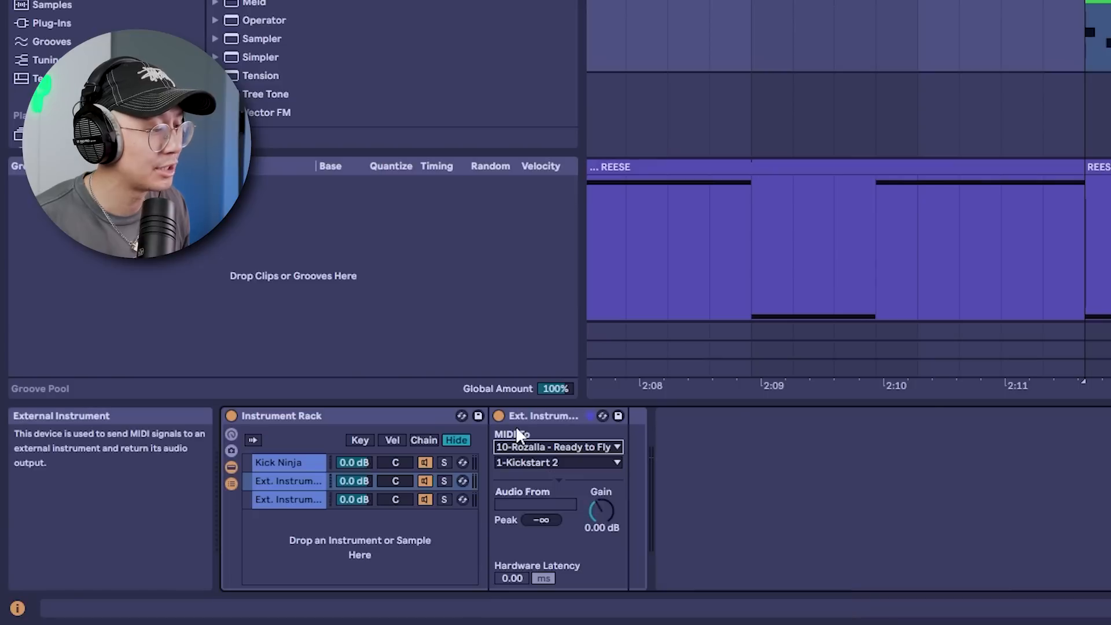
{"action": "left_click", "coordinate": [551, 462]}
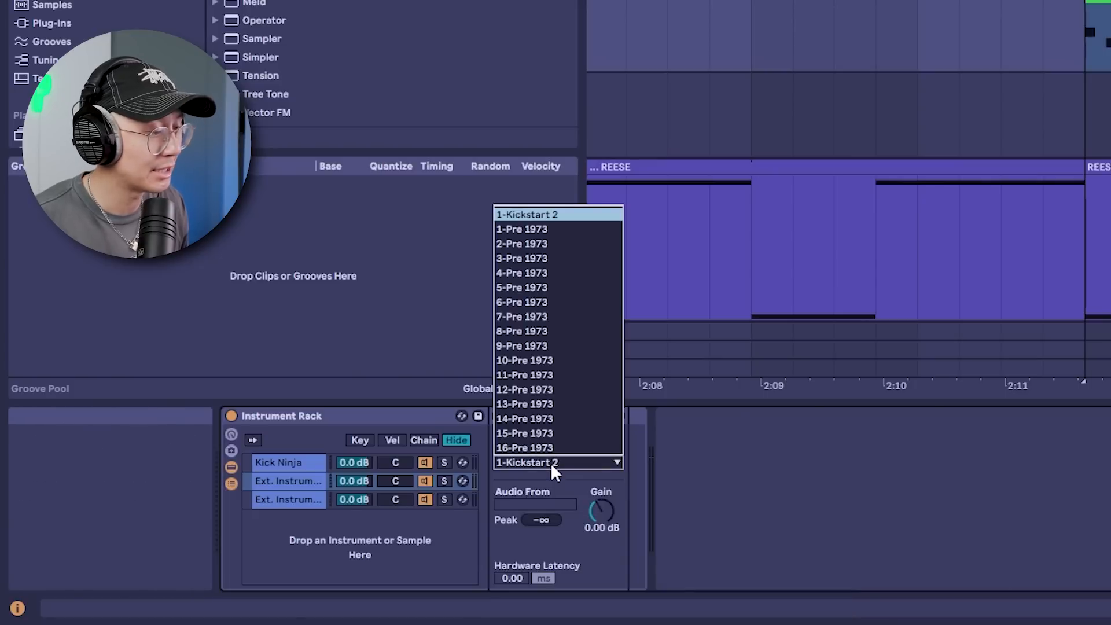
{"action": "left_click", "coordinate": [529, 214]}
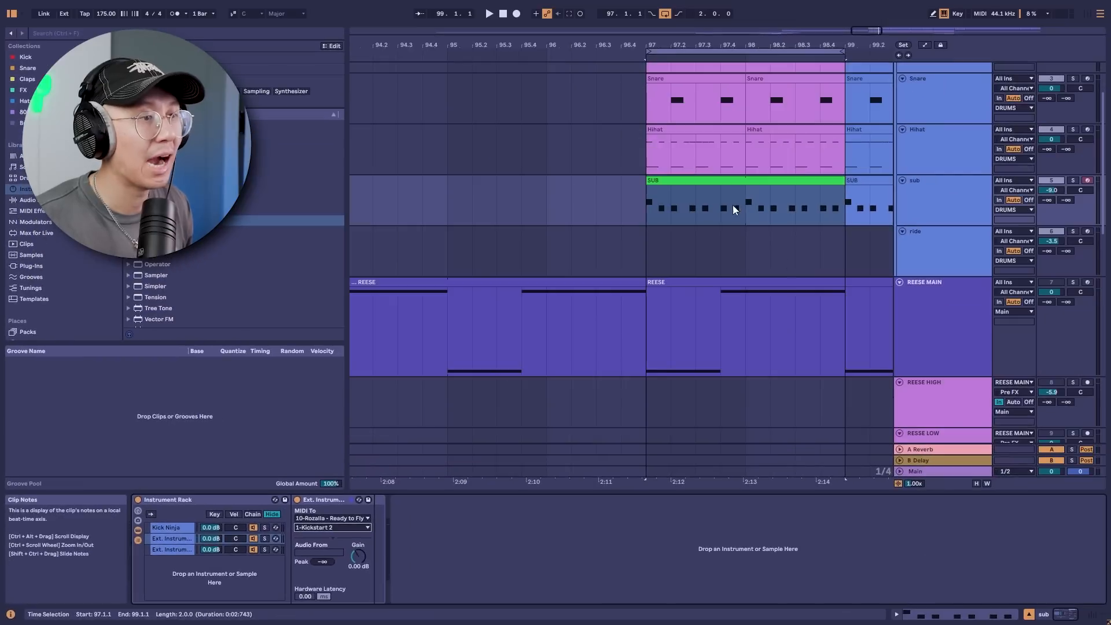
Step: Open Kickstart 2 on the Messiah vocal track and play from bar 97 to check the ducking triggered by the sub
{"action": "left_click", "coordinate": [726, 184]}
{"action": "scroll", "coordinate": [689, 324], "scroll_direction": "down", "scroll_amount": 8}
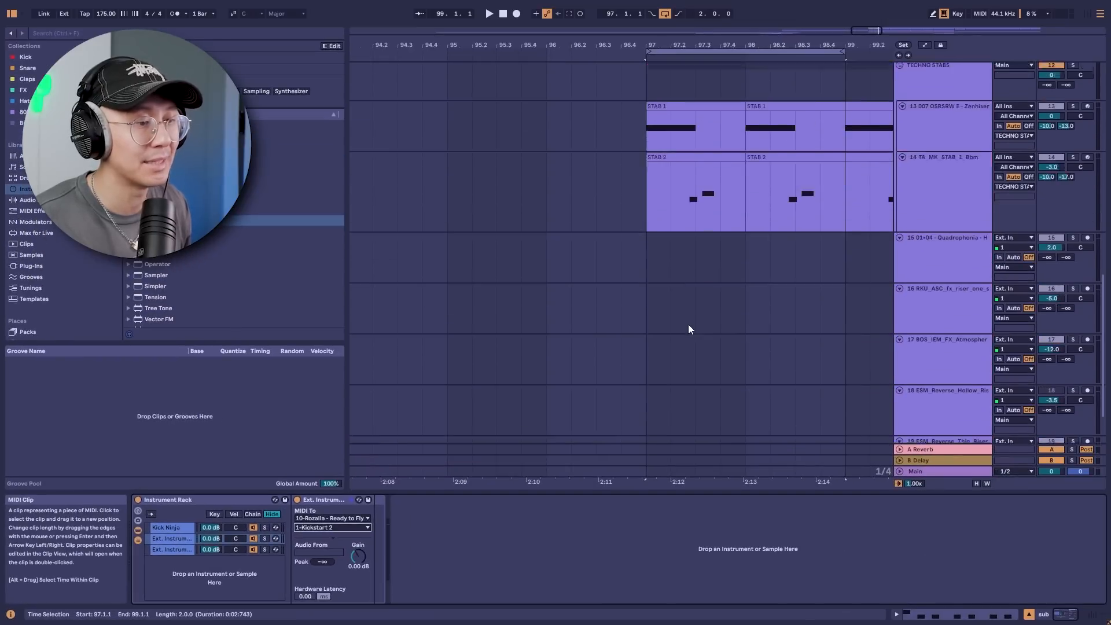
{"action": "left_click", "coordinate": [774, 148]}
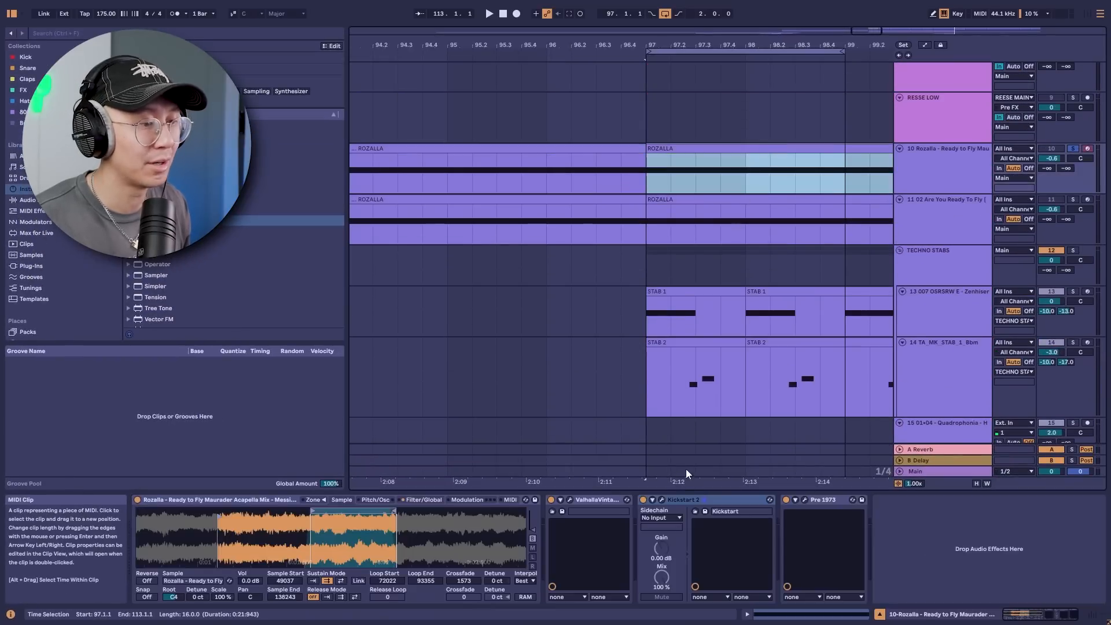
{"action": "left_click", "coordinate": [662, 499]}
{"action": "key", "text": "space"}
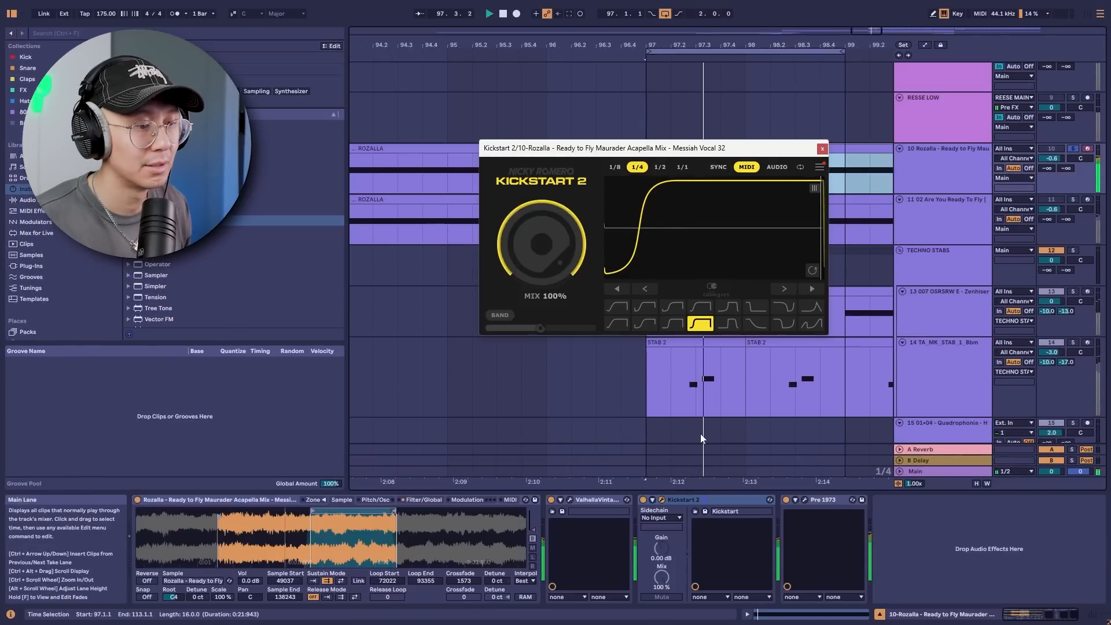
{"action": "left_click", "coordinate": [643, 499]}
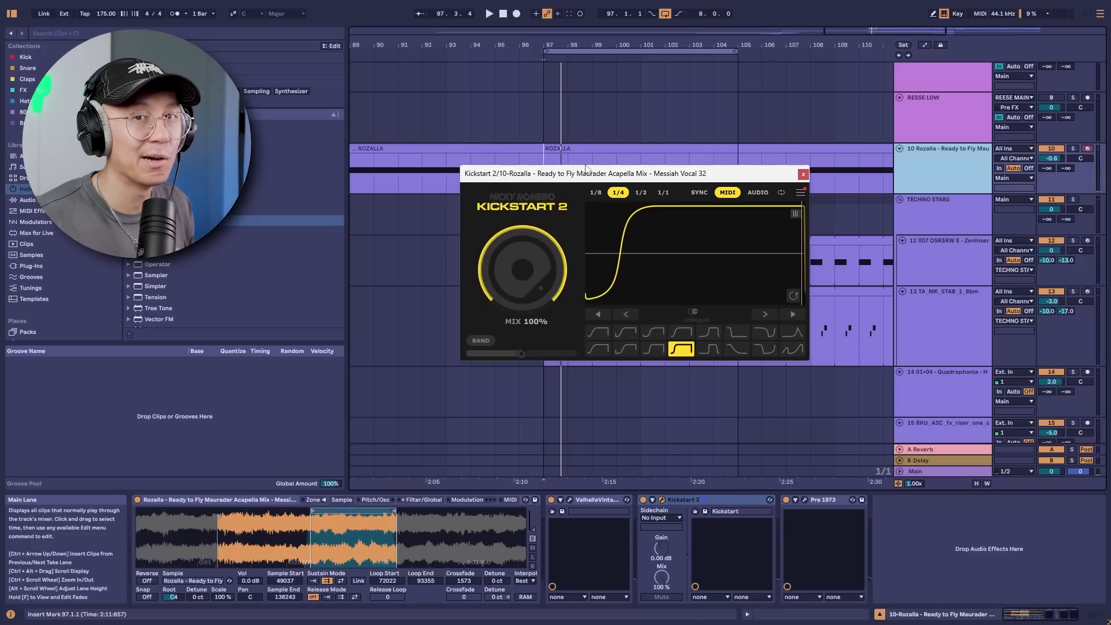
{"action": "key", "text": "space"}
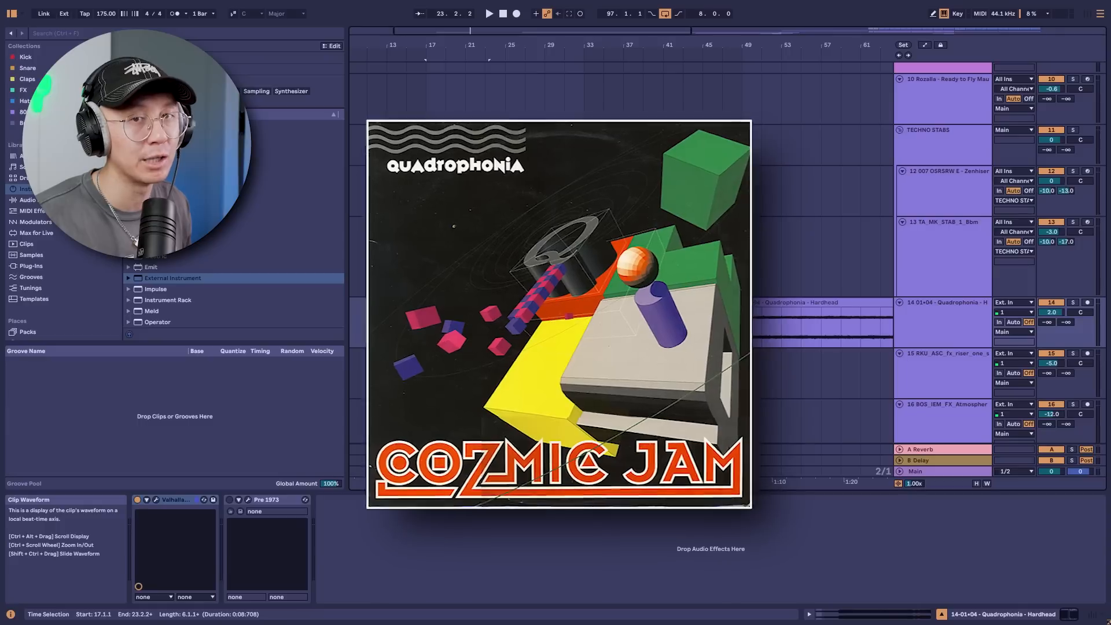
Step: Open the Quadrophonia Hardhead clip at bar 17, examine its pitch and warp settings, and audition it with its Pre 1973 effect
{"action": "left_click", "coordinate": [448, 305]}
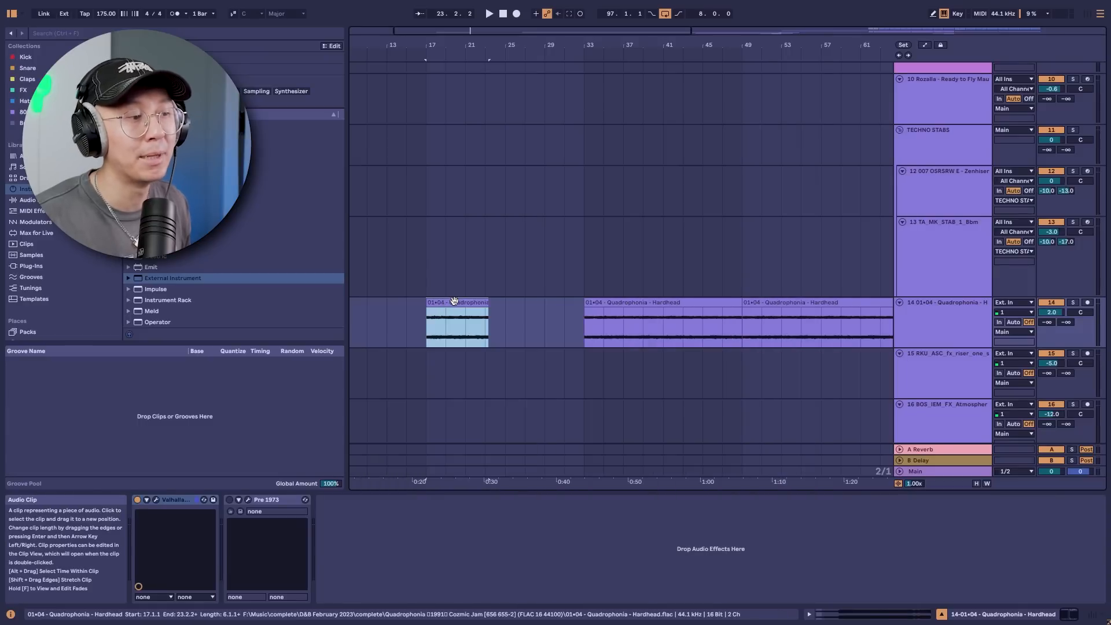
{"action": "double_click", "coordinate": [454, 300]}
{"action": "key", "text": "space"}
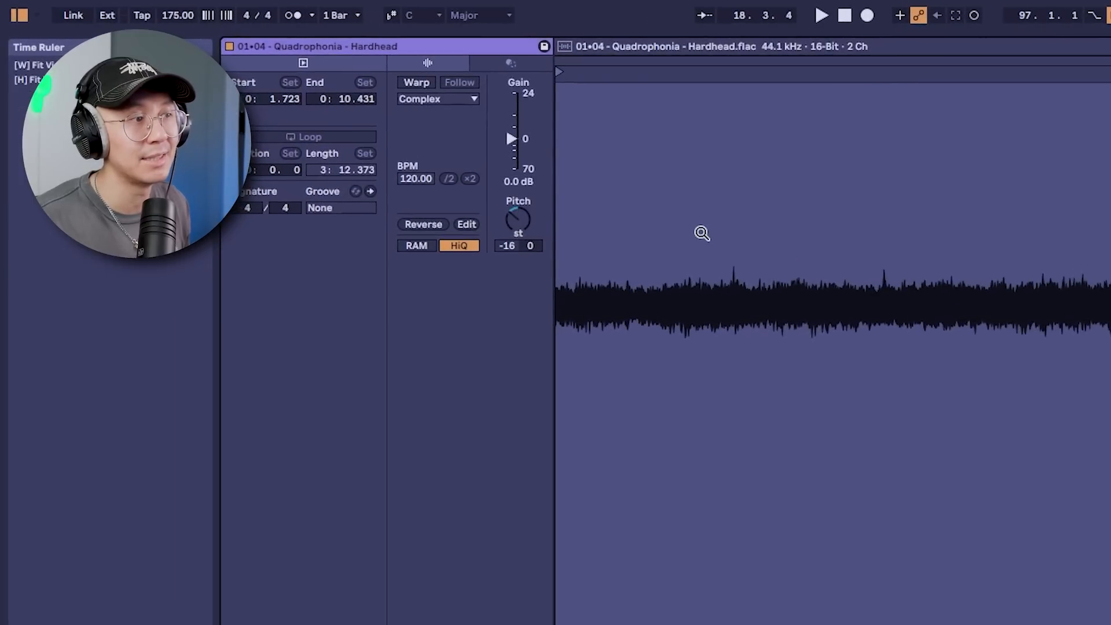
{"action": "key", "text": "space"}
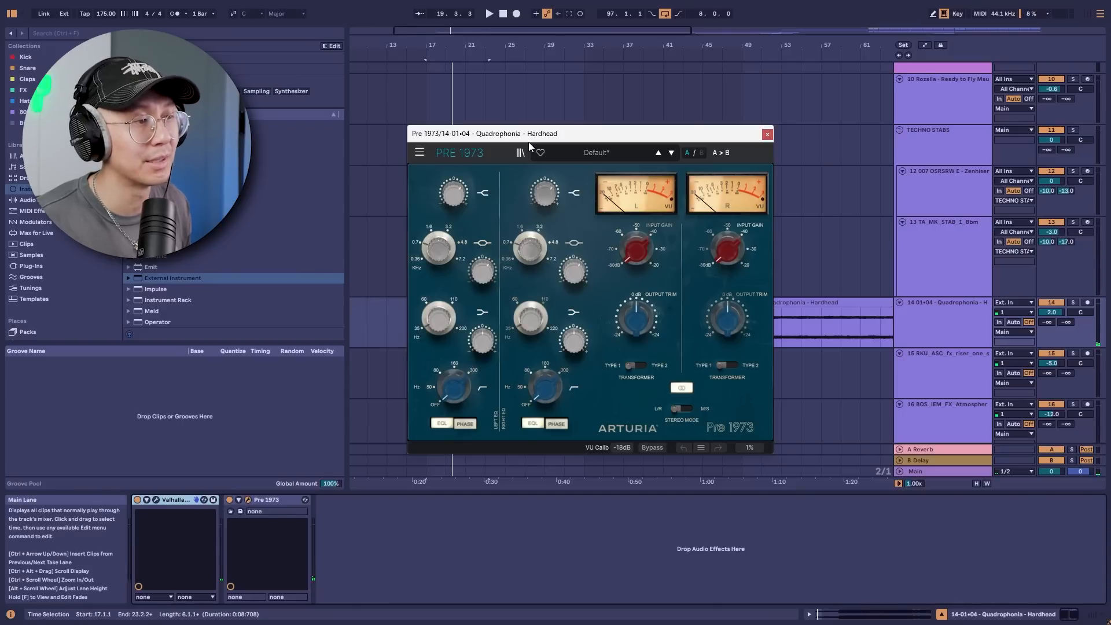
{"action": "key", "text": "space"}
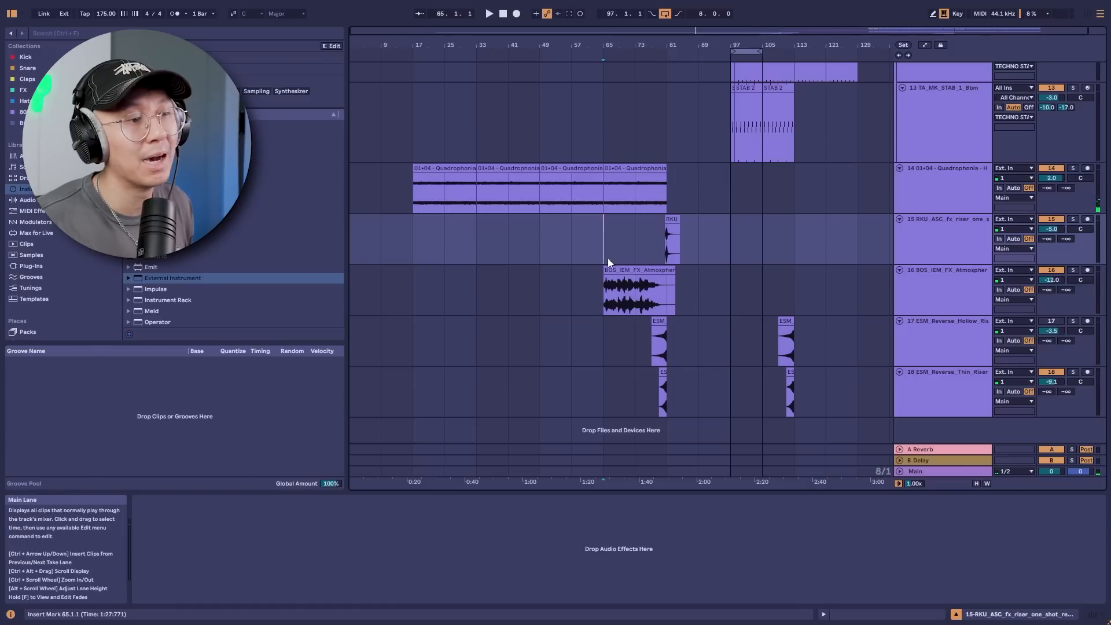
Step: Audition the Blackout Motherboard atmosphere and the riser effects from bar 65
{"action": "left_click_drag", "start_coordinate": [665, 45], "coordinate": [697, 81]}
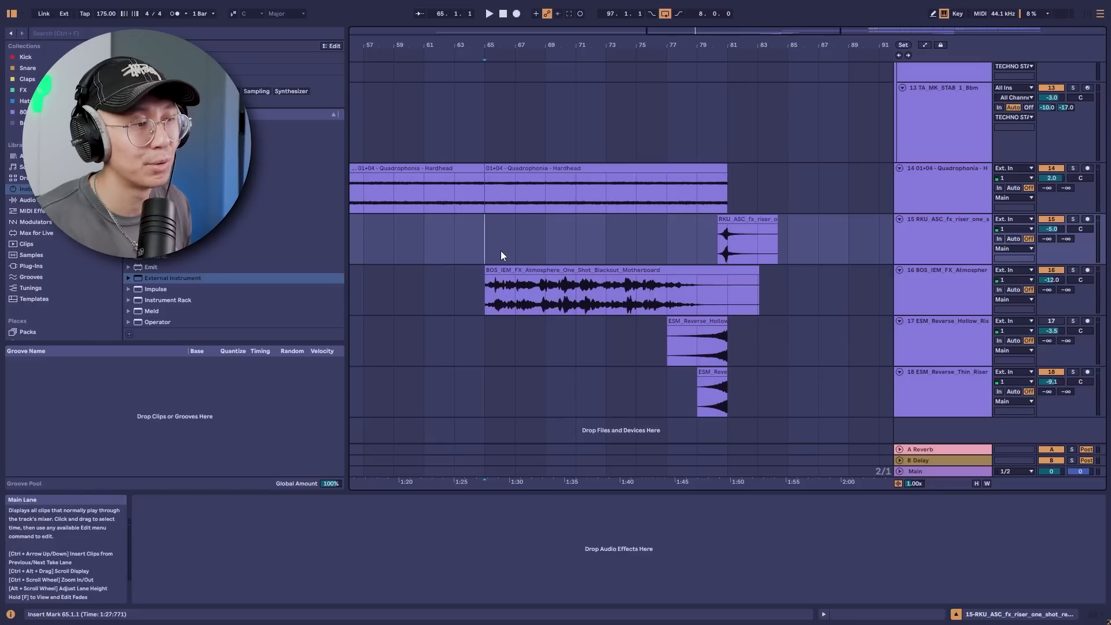
{"action": "key", "text": "space"}
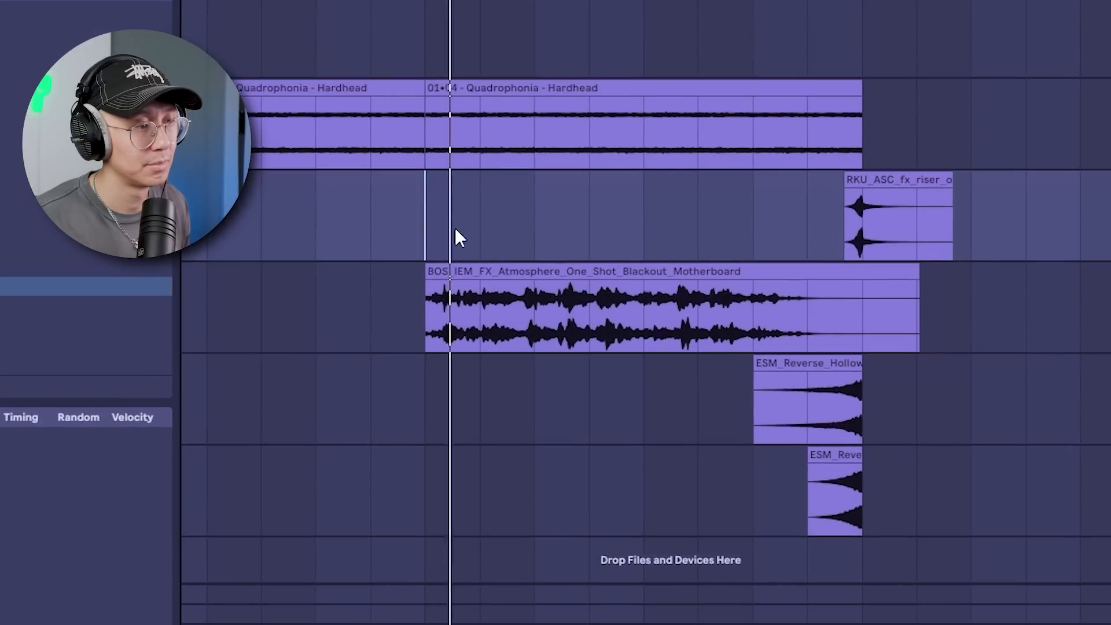